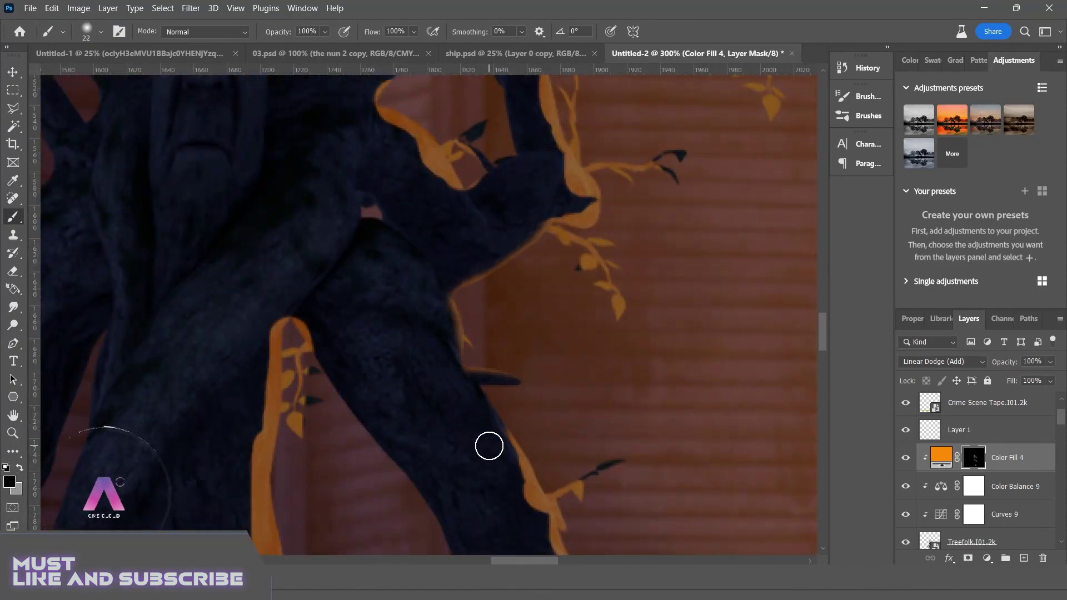
- Trim the hard orange rim on the tree creature's upper limbs by painting black on the Color Fill 4 mask
scroll(489, 446, up, 5)
scroll(489, 447, right, 5)
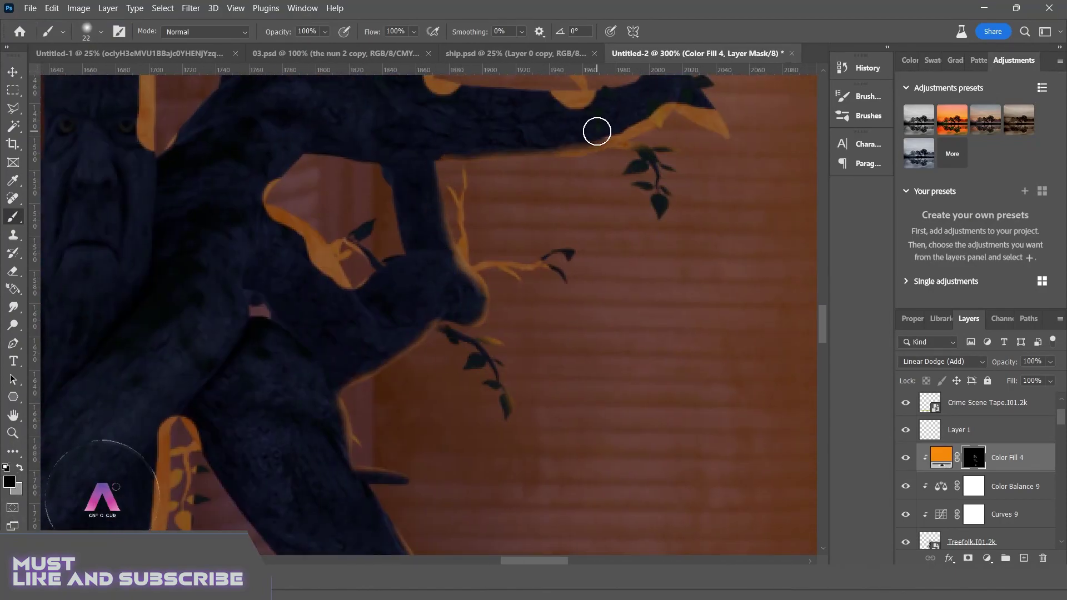
key(ctrl+minus)
key(ctrl+minus)
key(ctrl+minus)
key(ctrl+minus)
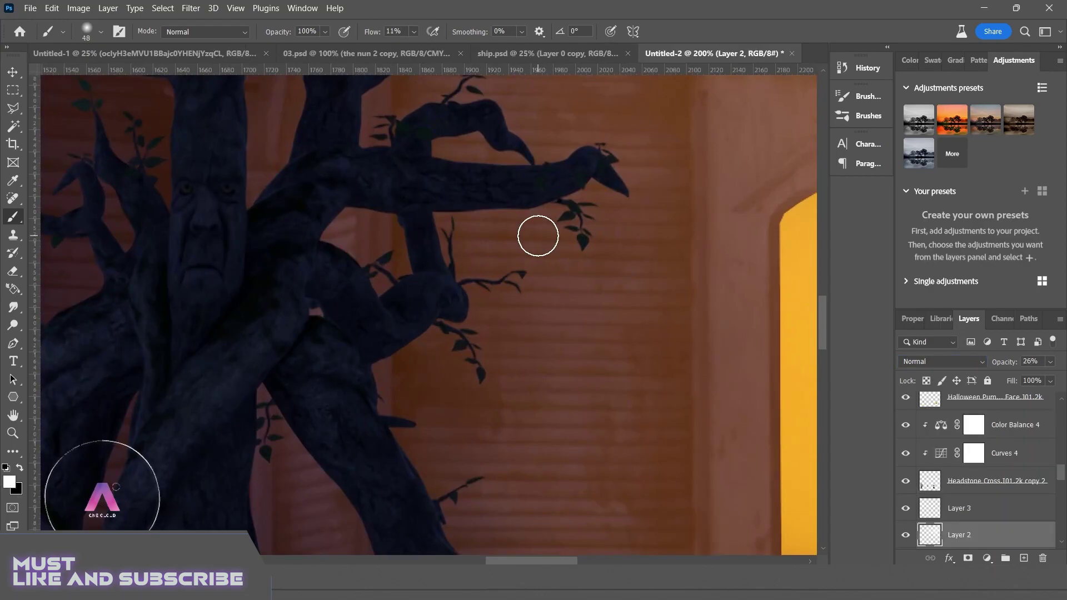
- Paint a soft orange rim light under the tree creature's long right-hand branch on the Color Fill 4 mask
drag(525, 219, 584, 189)
key(ctrl+plus)
scroll(550, 277, up, 2)
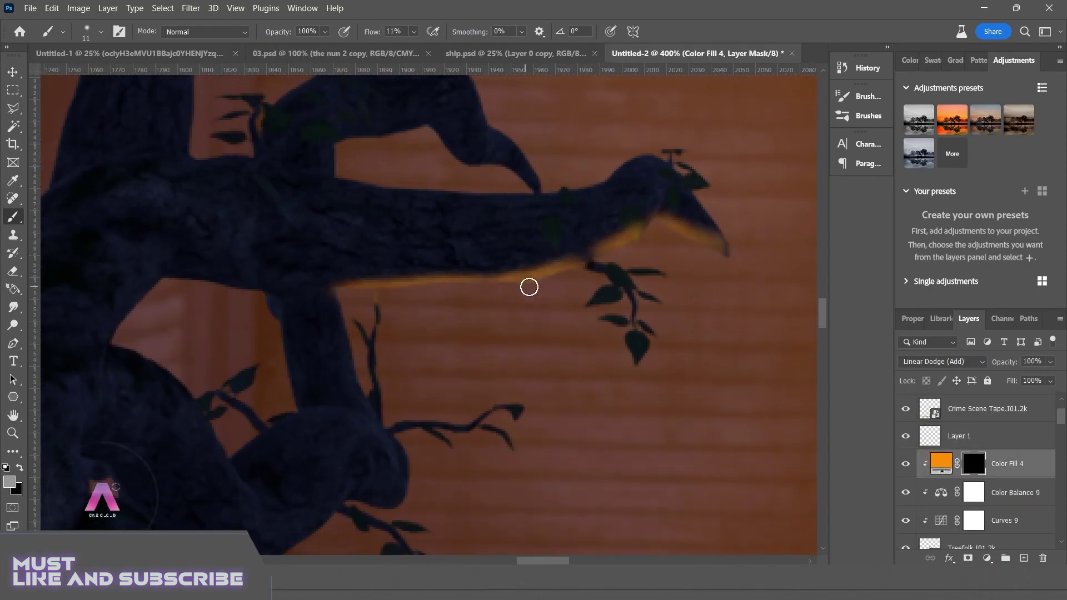
- Paint orange rim light along the tree creature's trunk and upper curled branches on the Color Fill 4 mask
key(ctrl+plus)
key(ctrl+minus)
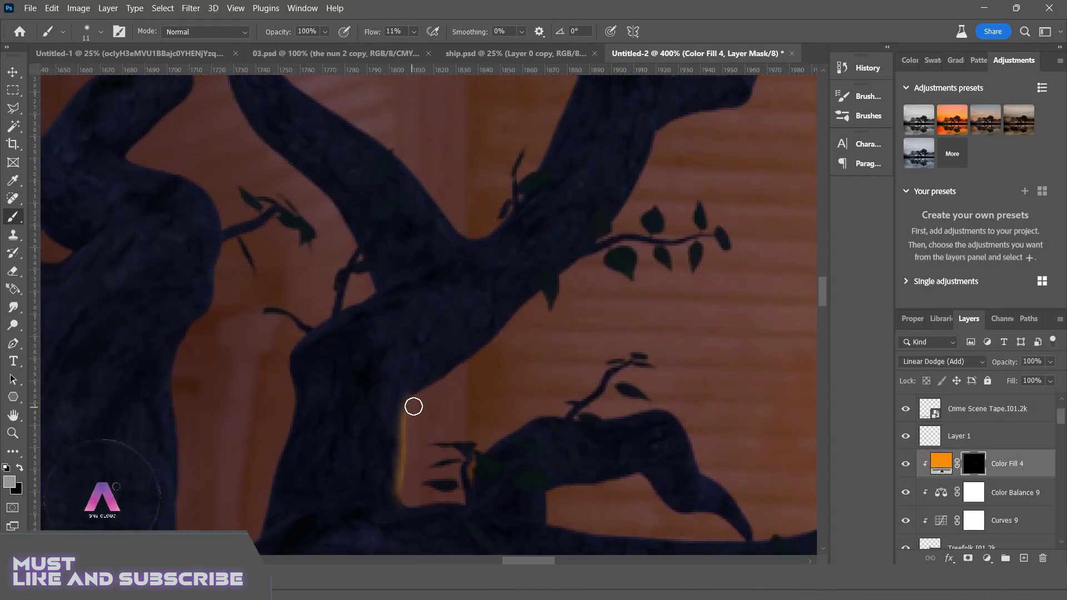
key(x)
scroll(662, 245, up, 10)
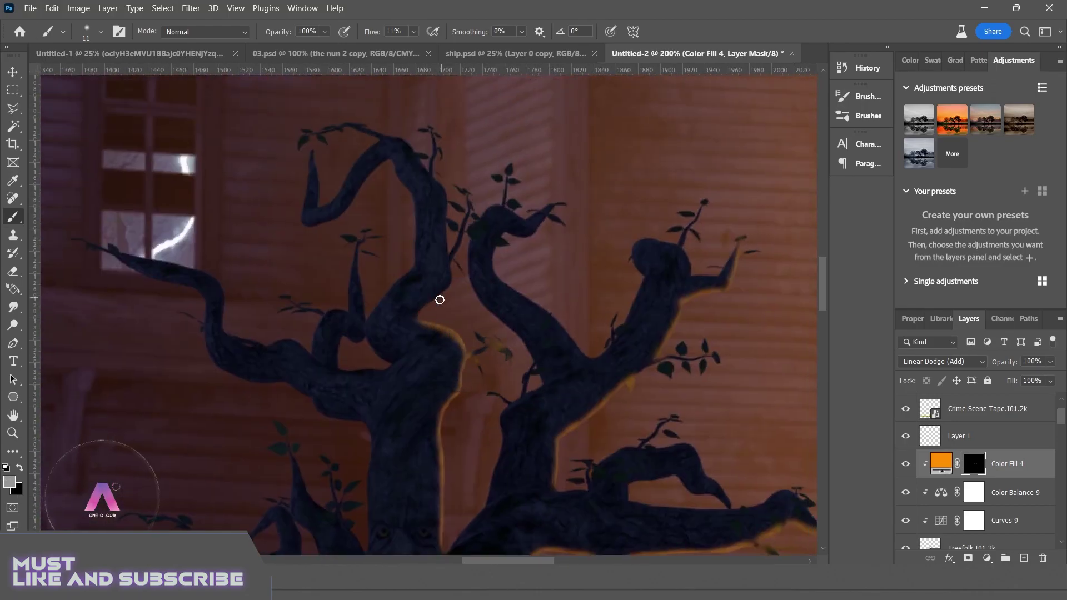
key(x)
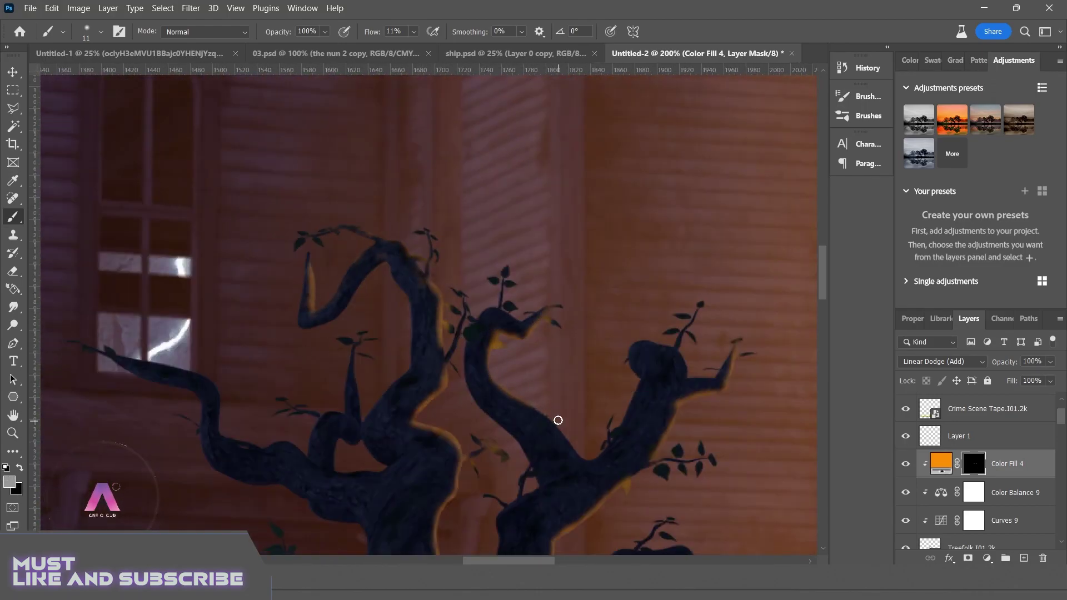
- Continue the orange rim light down the outer edge of the right-hand arm and the inner edge of the left-hand arm
key(x)
scroll(584, 406, down, 4)
scroll(621, 409, left, 1)
scroll(360, 349, right, 8)
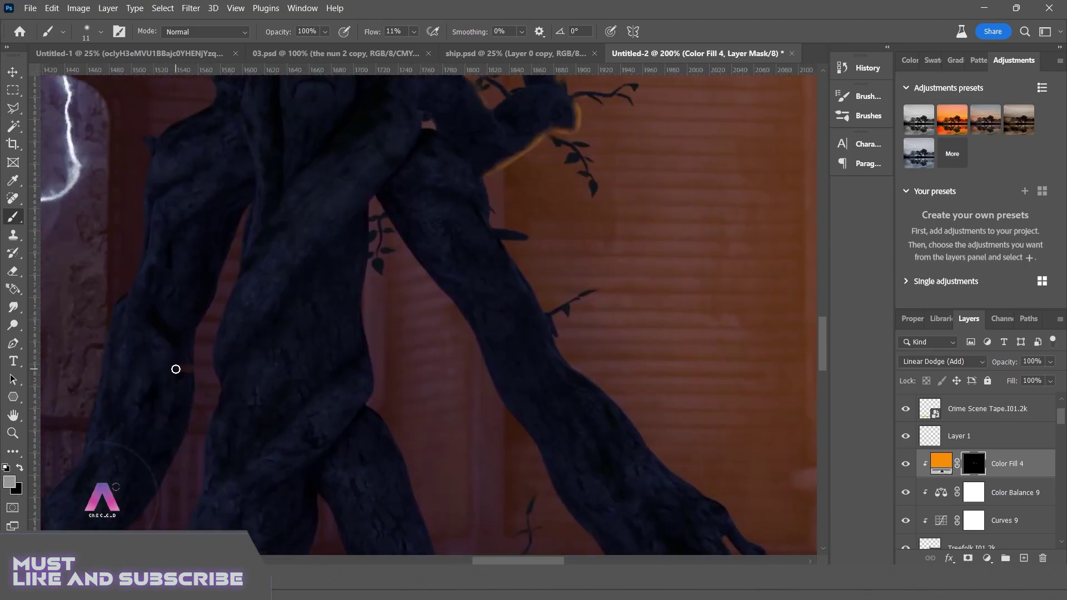
scroll(195, 288, down, 4)
scroll(246, 283, right, 2)
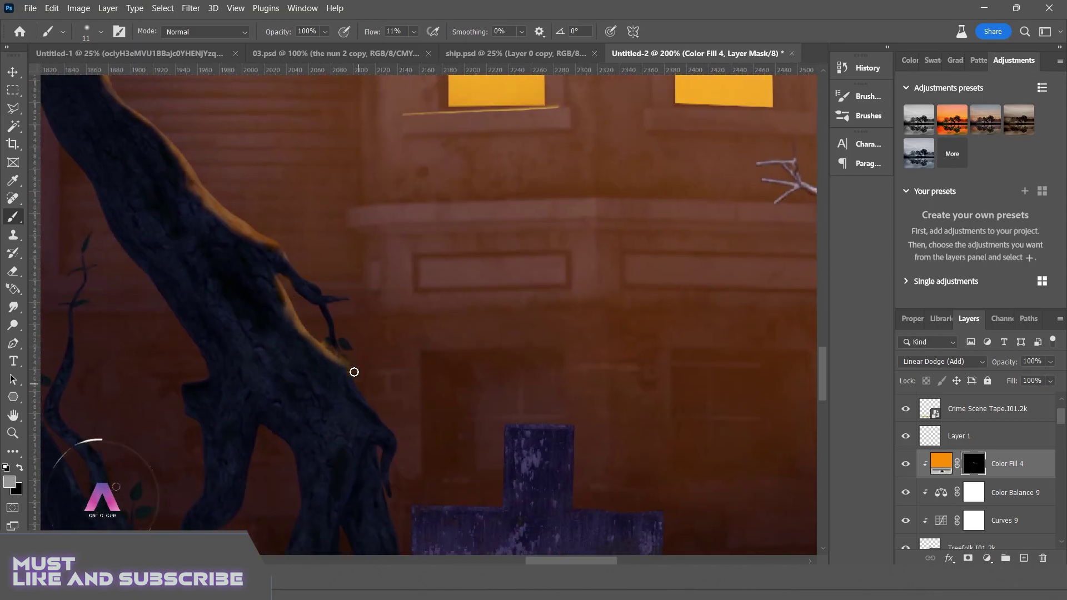
drag(282, 485, 398, 217)
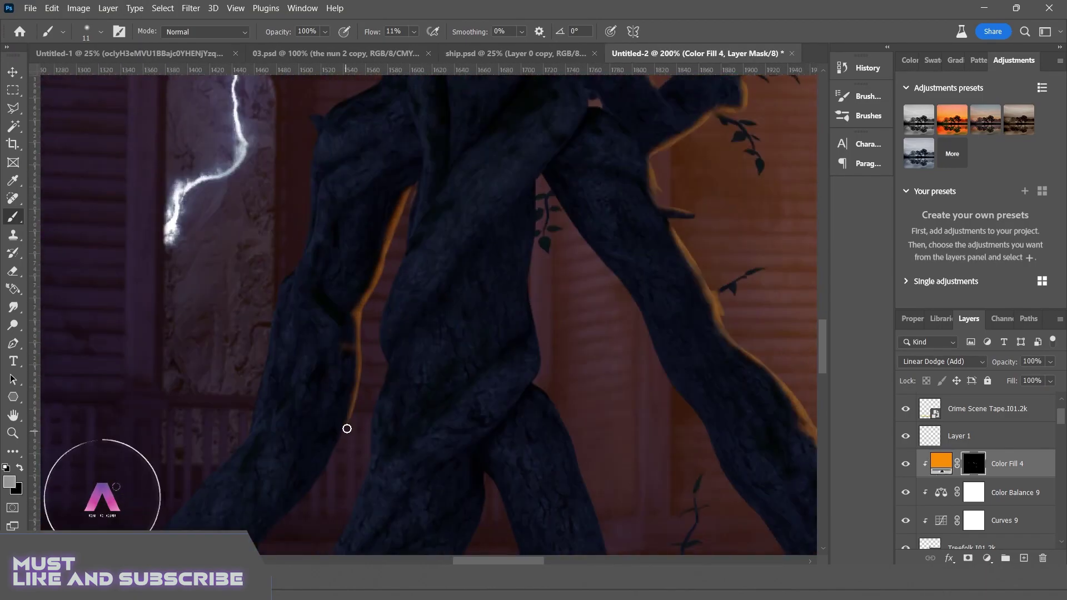
scroll(356, 415, down, 3)
scroll(416, 194, down, 5)
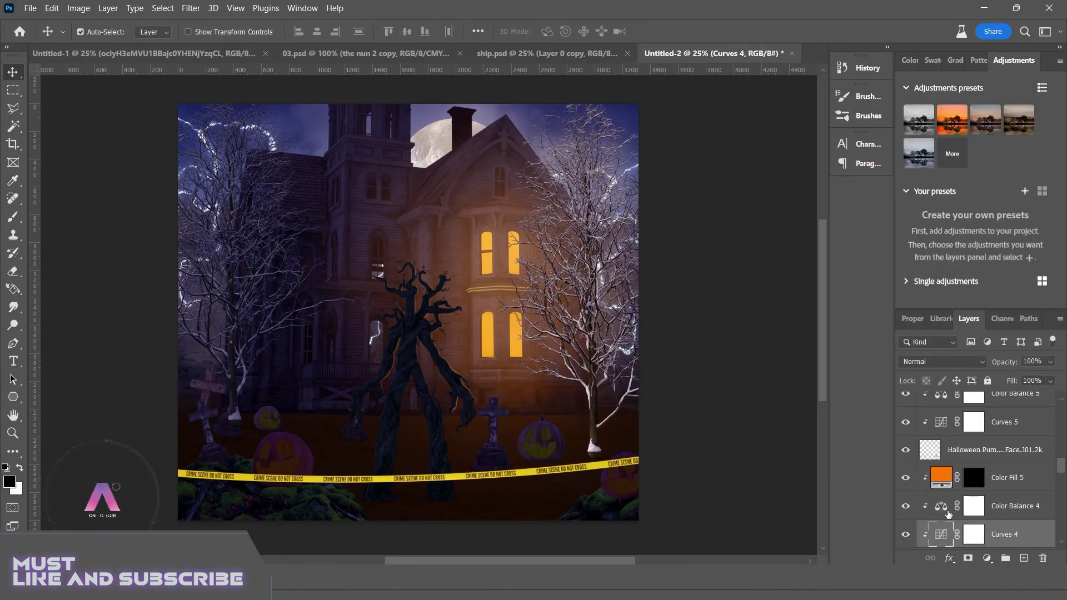
- Paint an orange rim light around the cross headstone and its stepped base on the Color Fill 5 mask
scroll(624, 375, up, 3)
key(b)
key(x)
scroll(476, 298, up, 5)
scroll(399, 310, down, 8)
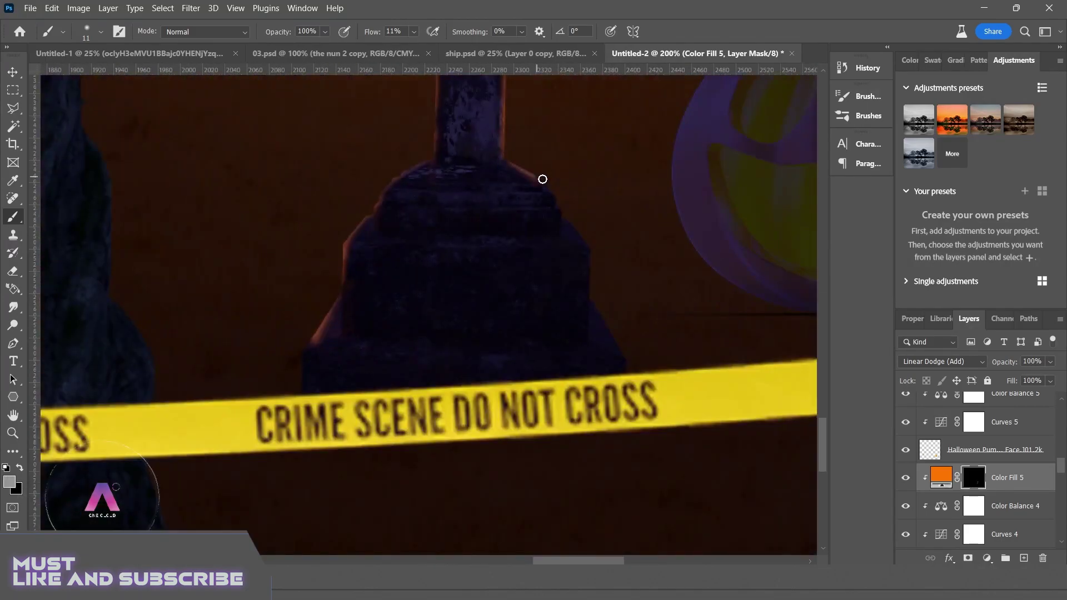
- Brush the area beside the left pumpkins on the Color Fill 6 mask
scroll(552, 357, down, 6)
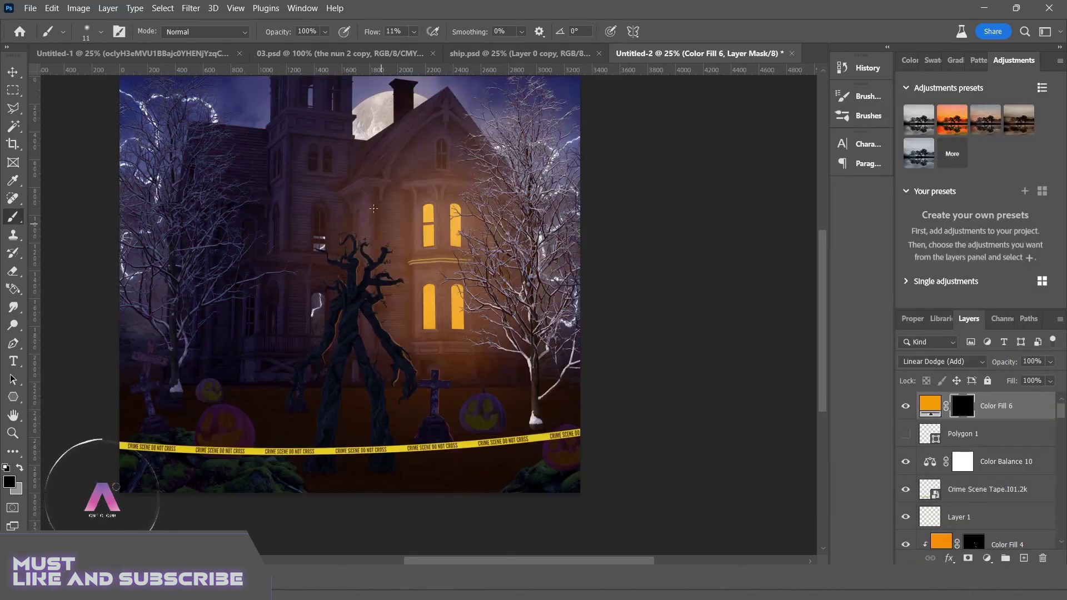
drag(184, 423, 210, 401)
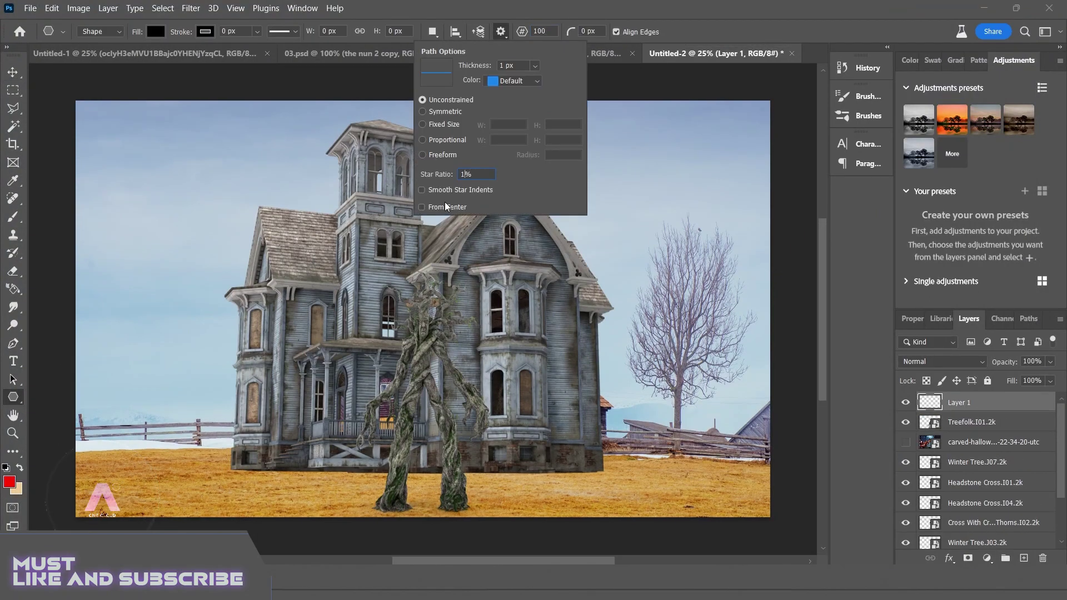
- Draw a 100-sided star polygon with a 1% star ratio over the front of the house
drag(516, 280, 480, 312)
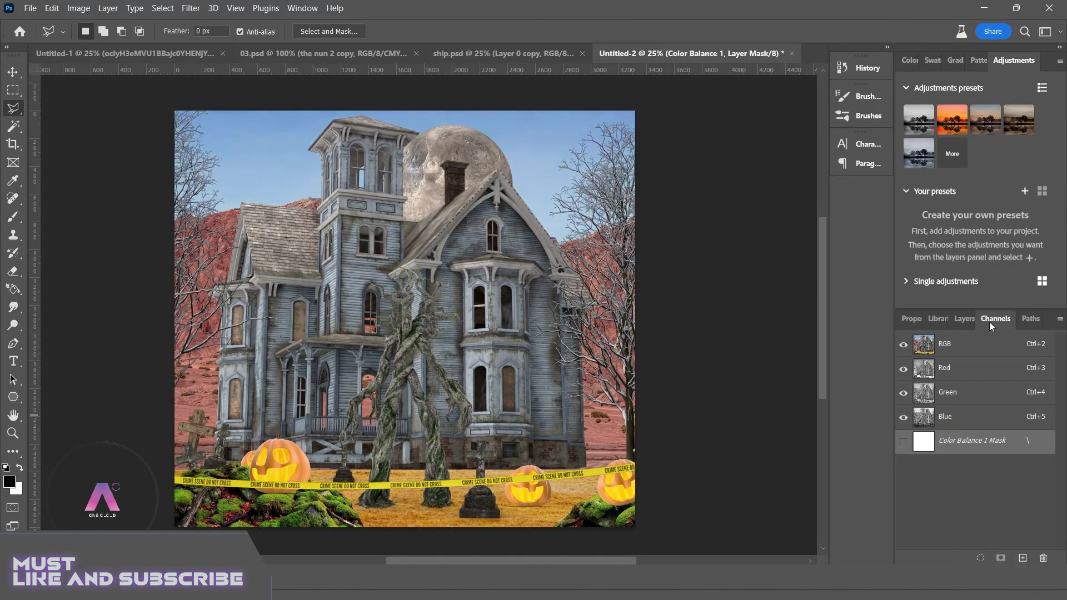
- Darken the elements with Curves at output 127, and set the tree creature's Color Balance midtones to -31, +13 and +56
drag(1014, 427, 1014, 479)
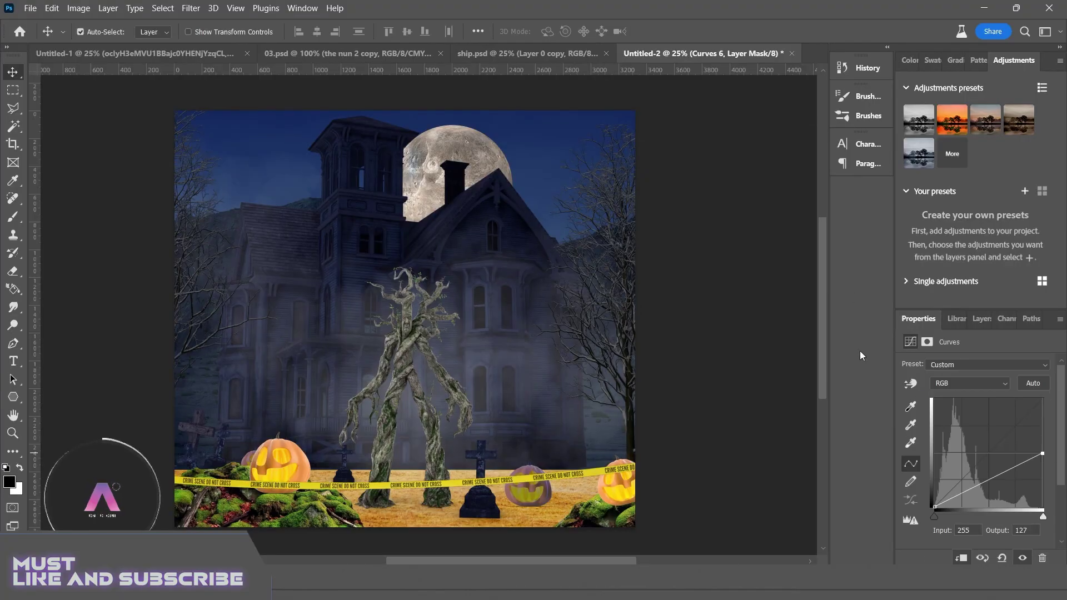
click(917, 439)
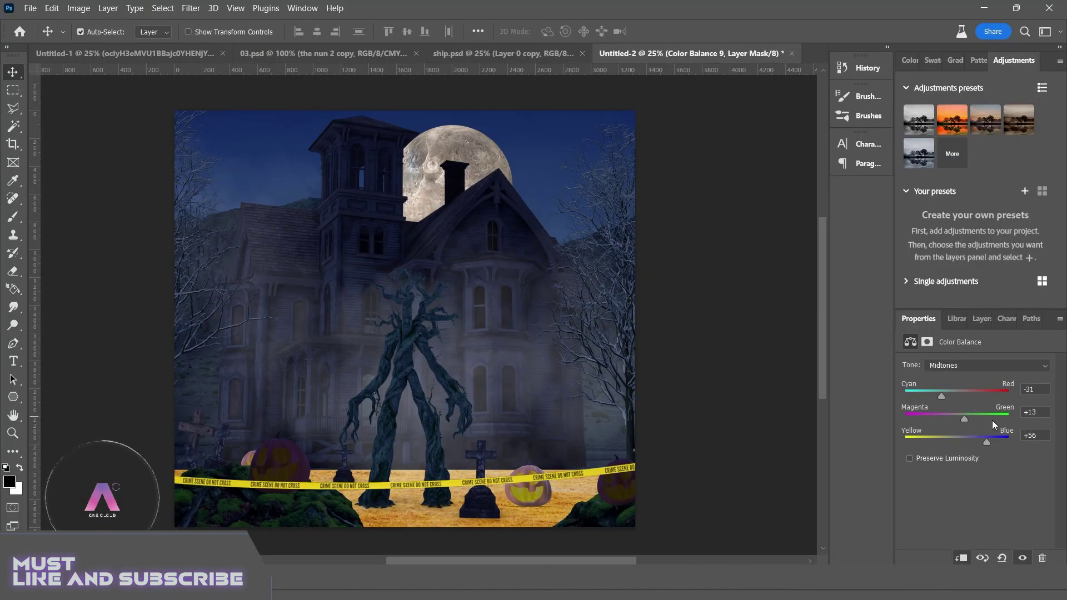
drag(994, 464, 1033, 416)
drag(1033, 416, 1033, 416)
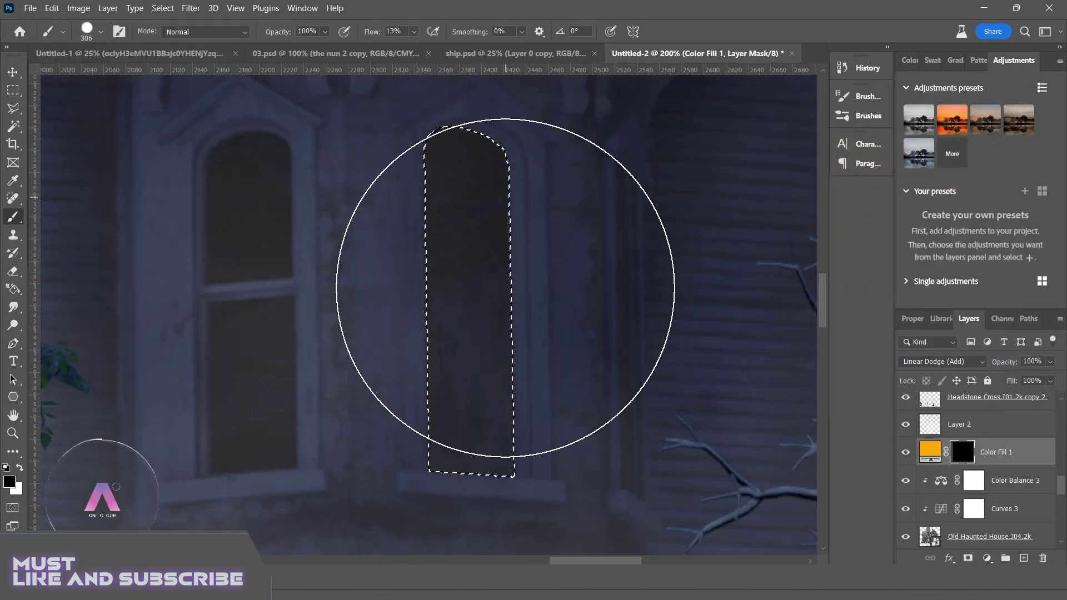
- Fill the selected arched window on the Color Fill 1 mask with the orange light
key(shift+0)
key(x)
key(alt+BackSpace)
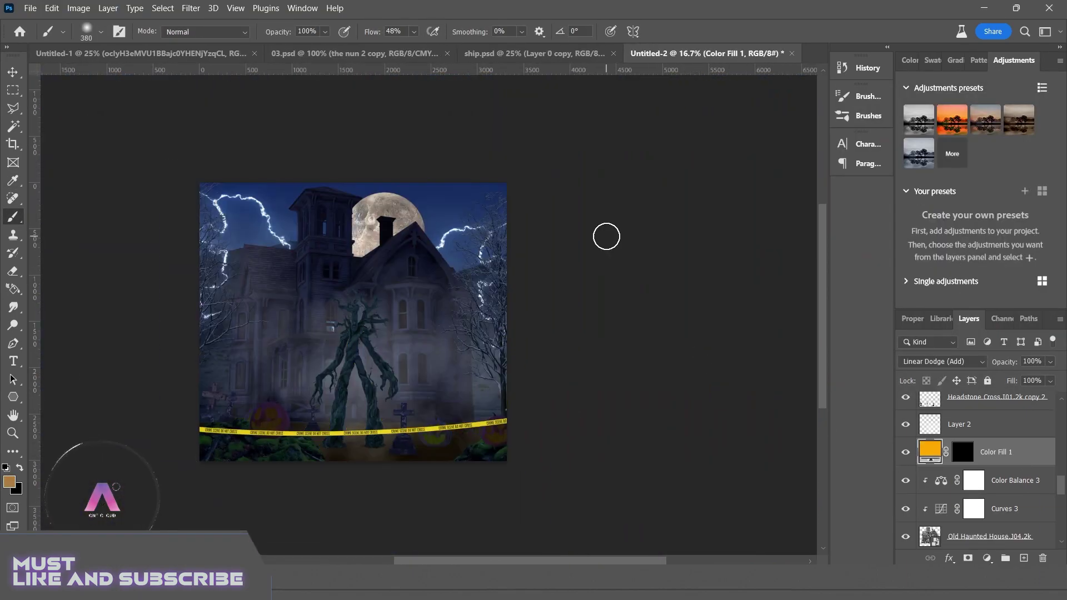
click(961, 453)
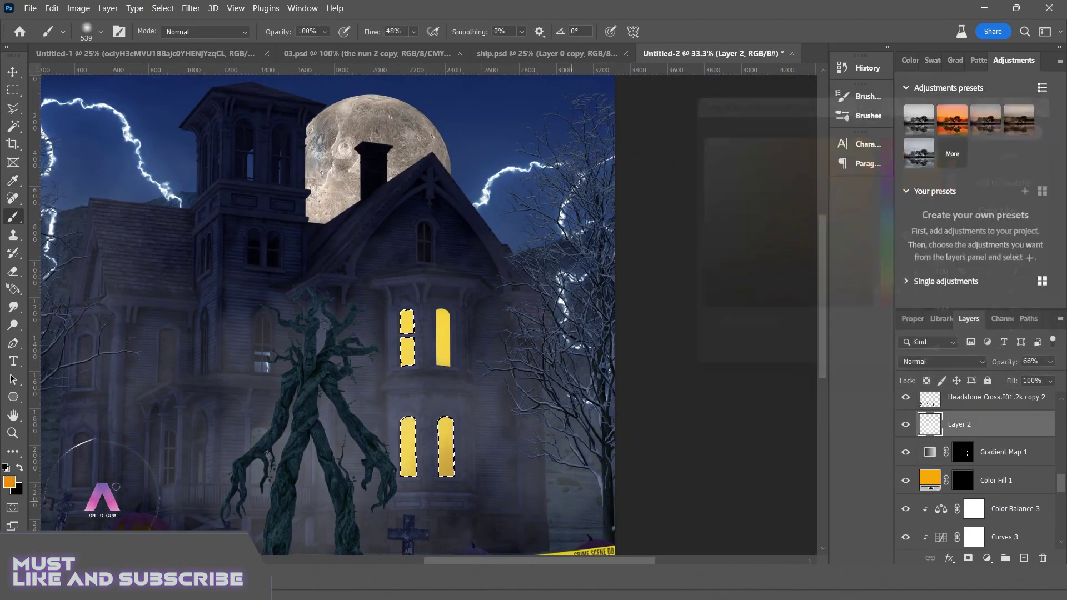
- Set up the orange Color Fill 2 layer in Linear Dodge (Add) and paint a large soft glow around the lit windows
click(962, 356)
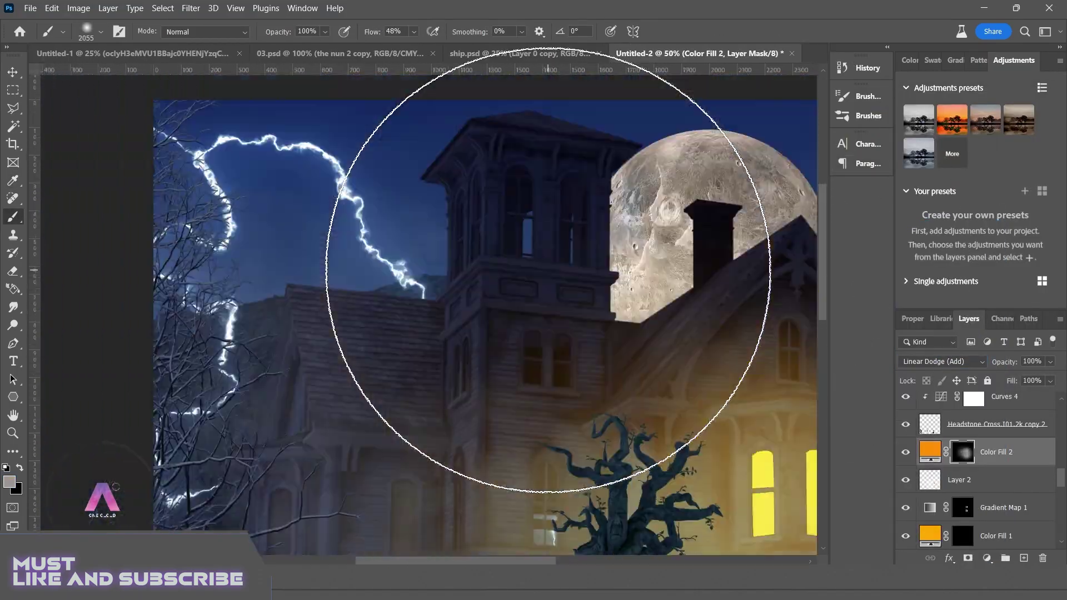
key(ctrl+minus)
key(ctrl+minus)
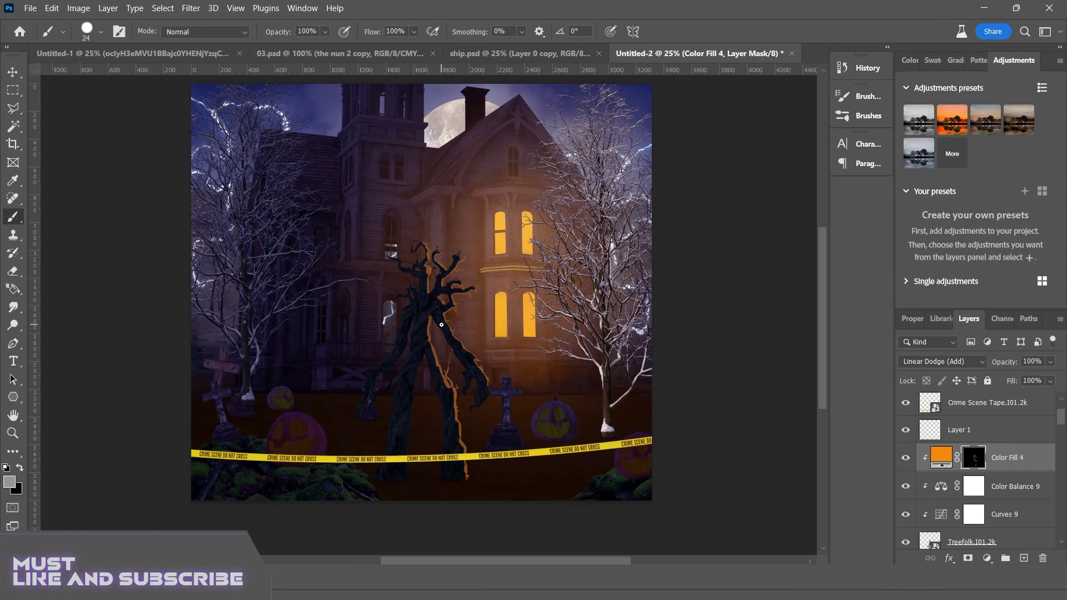
- Clean up the hard orange rim along the tree creature's right-hand forearm with black on the Color Fill 4 mask
scroll(441, 324, up, 6)
key(x)
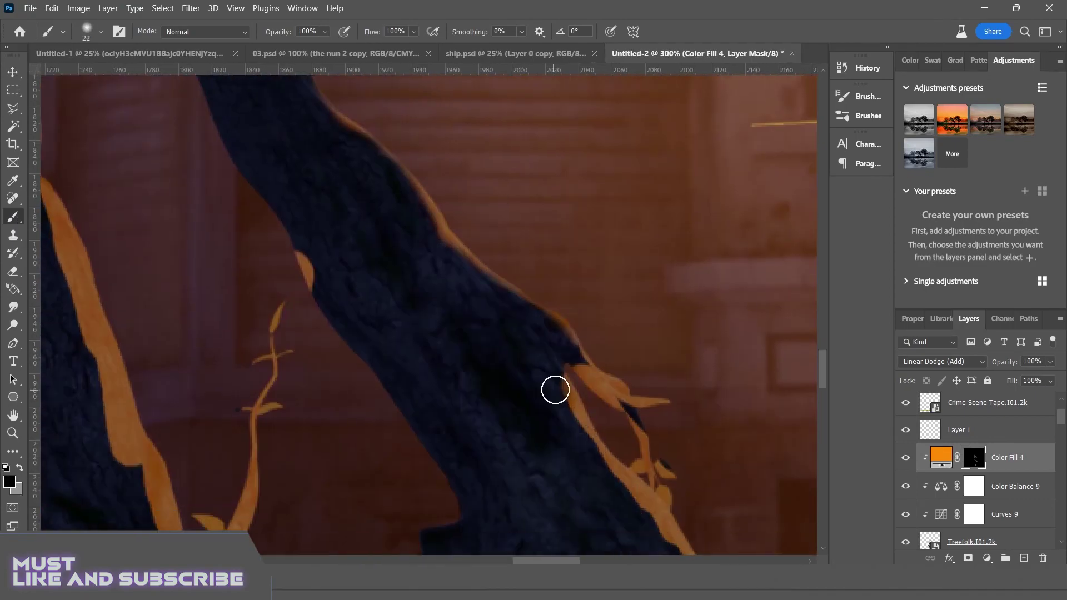
drag(669, 489, 621, 289)
scroll(621, 288, down, 5)
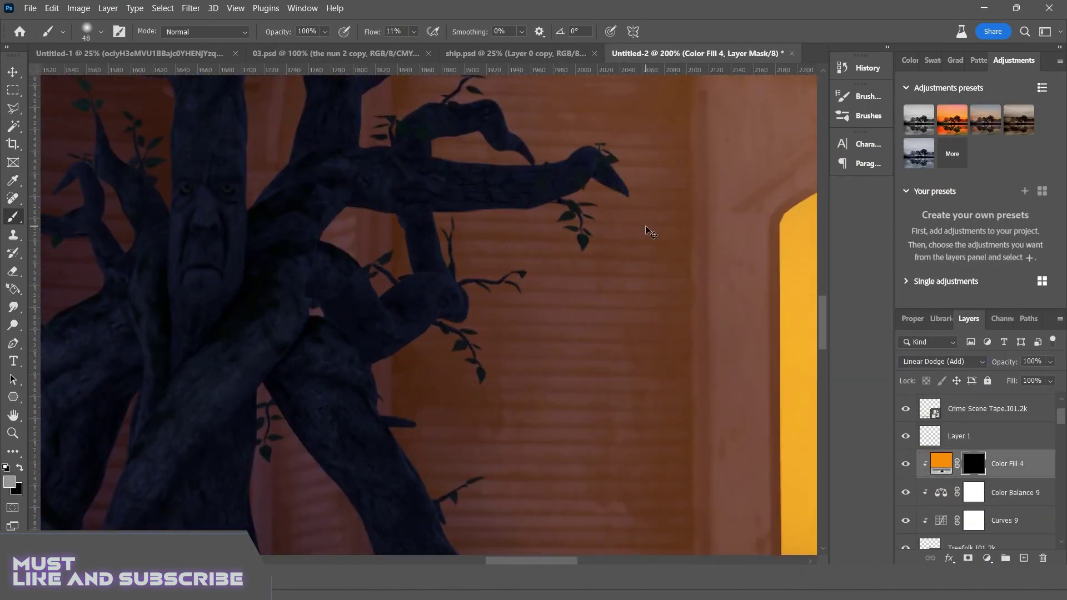
- Reduce the brush size to 11 and paint a thin orange rim along the right-hand branches on the Color Fill 4 mask
scroll(650, 232, up, 2)
key(bracketleft)
key(bracketleft)
key(bracketleft)
mouse_move(650, 232)
mouse_down()
mouse_move(638, 361)
mouse_move(344, 282)
mouse_up()
scroll(422, 395, down, 2)
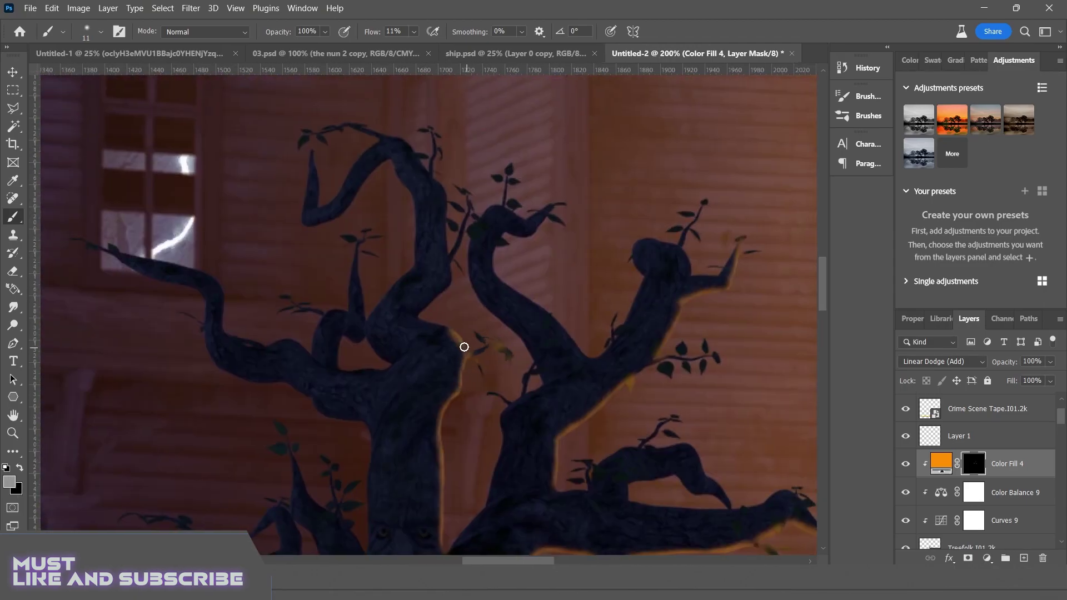
- Paint the orange rim light along the curled top branches and the low left-hand branch of the tree creature
drag(464, 347, 414, 259)
scroll(414, 259, up, 2)
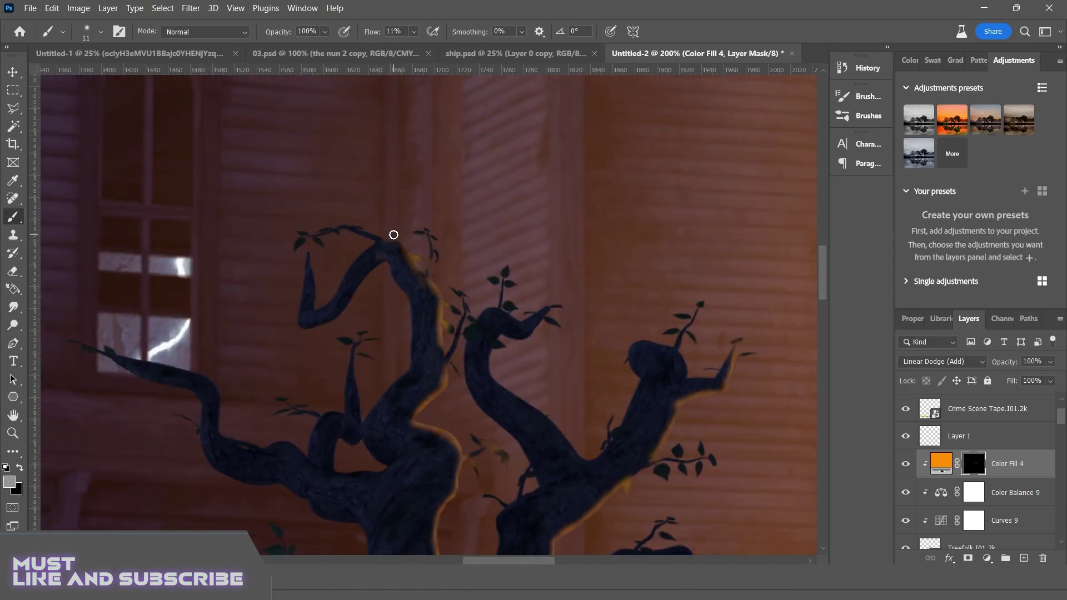
key(x)
scroll(635, 390, down, 2)
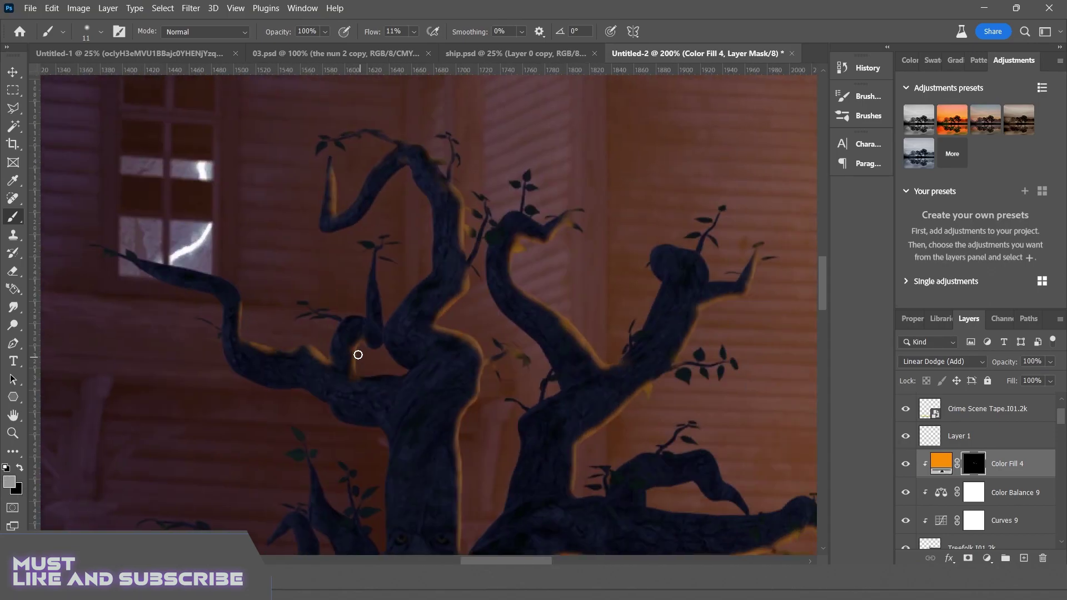
- Paint the orange rim light down both arms of the tree creature to the hands on the Color Fill 4 mask
scroll(358, 364, right, 6)
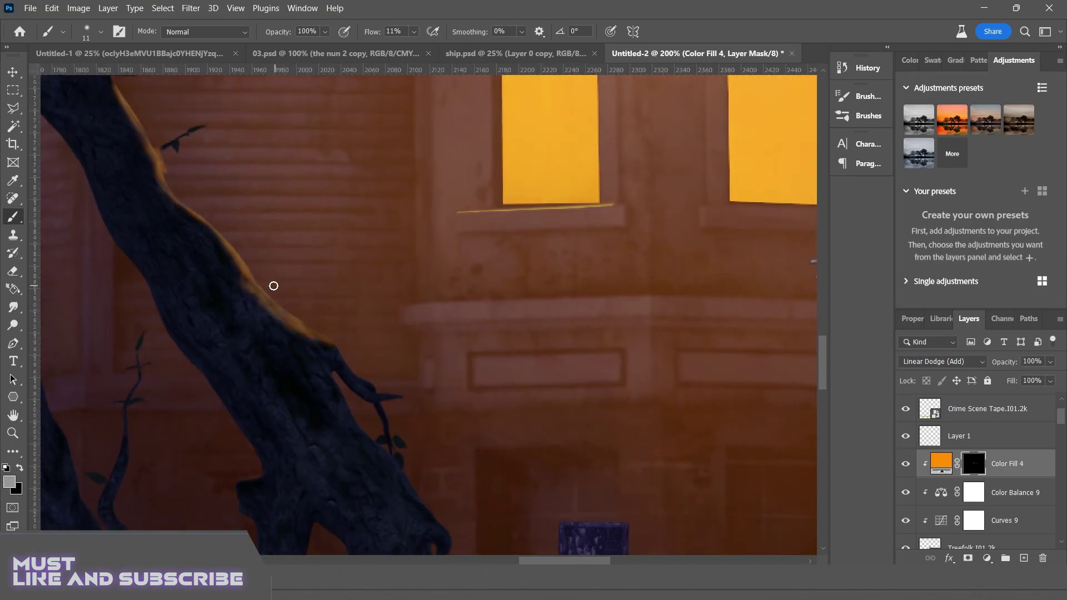
scroll(318, 353, down, 5)
scroll(250, 481, left, 10)
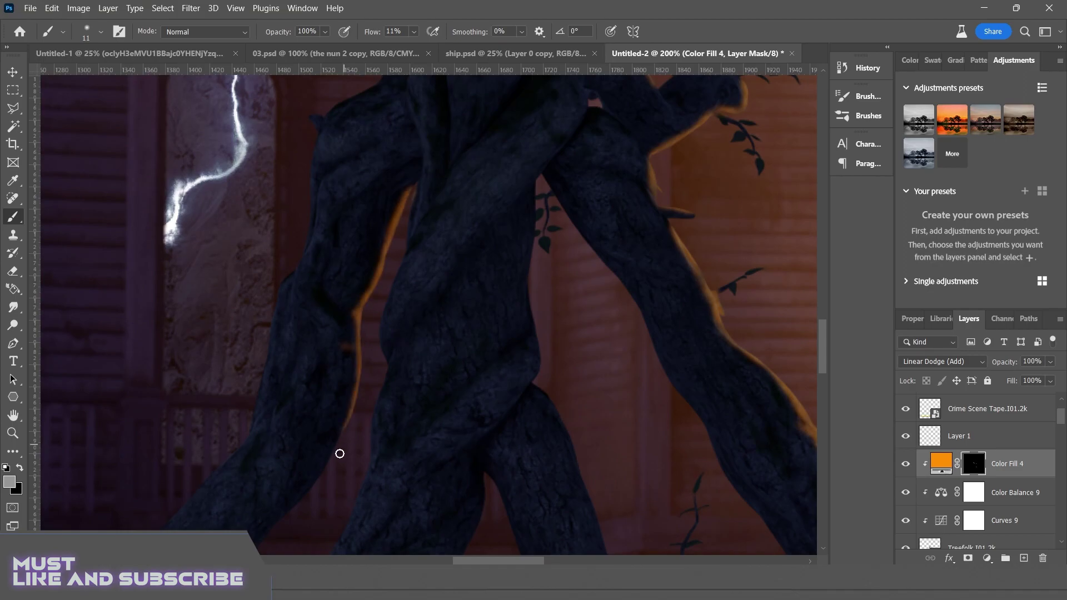
scroll(358, 409, down, 5)
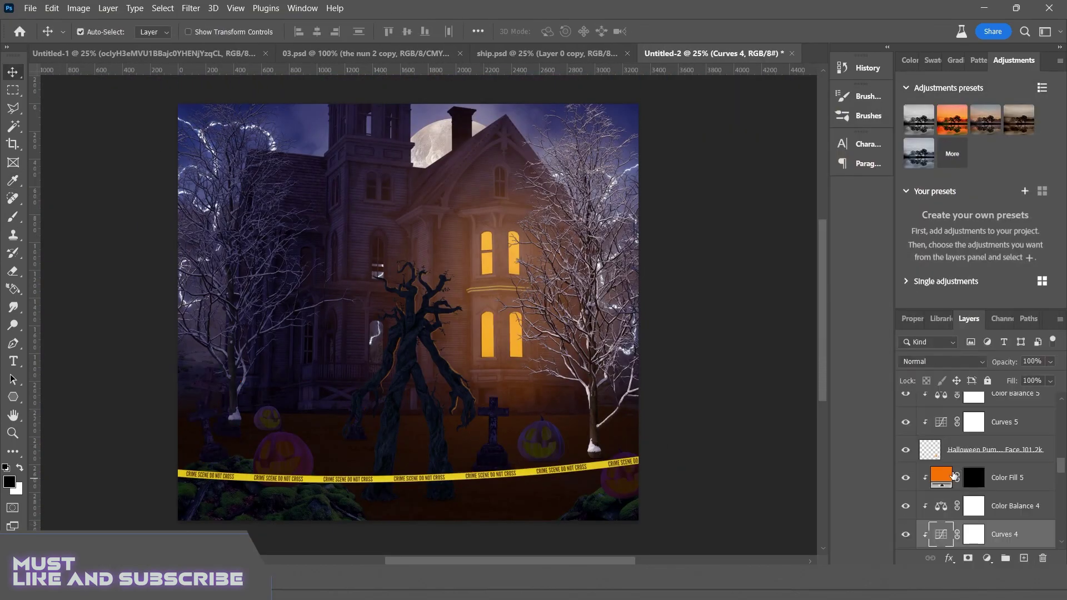
- Select the Color Fill 5 mask and brush an orange rim along the edges of the cross headstone
click(953, 477)
click(14, 217)
scroll(473, 342, up, 3)
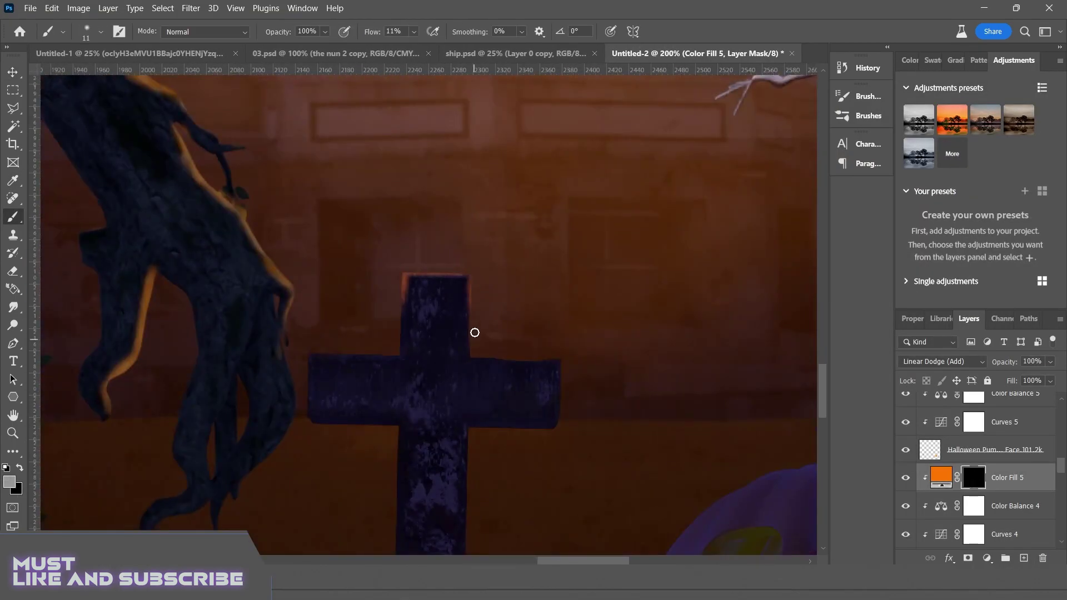
scroll(354, 348, down, 8)
key(x)
drag(394, 203, 569, 223)
scroll(582, 280, down, 6)
key(alt+bracketleft)
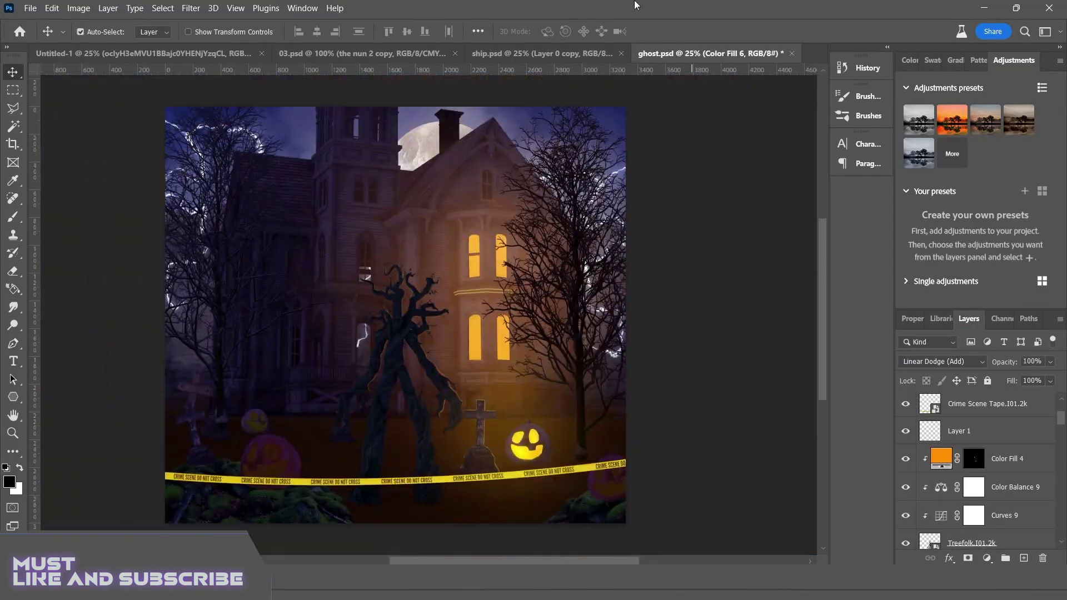
- Add a new adjustment layer to the ghost.psd composite
click(987, 558)
click(978, 396)
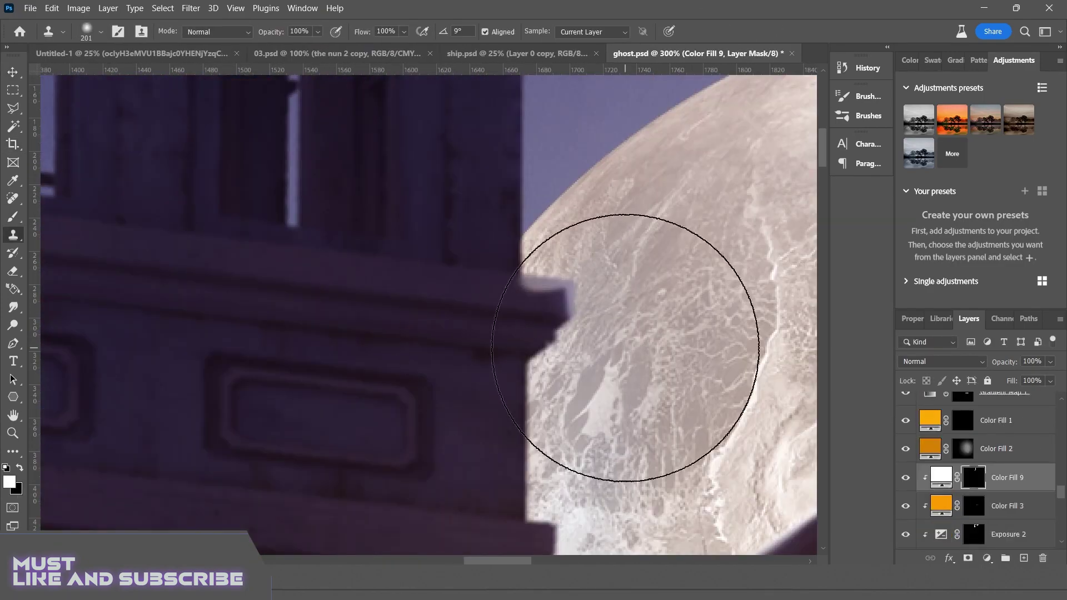
- Paint a white moonlight rim along the tower's right edge and the left roofline on the Color Fill 9 mask
key(0)
key(bracketright)
key(bracketright)
scroll(521, 291, up, 5)
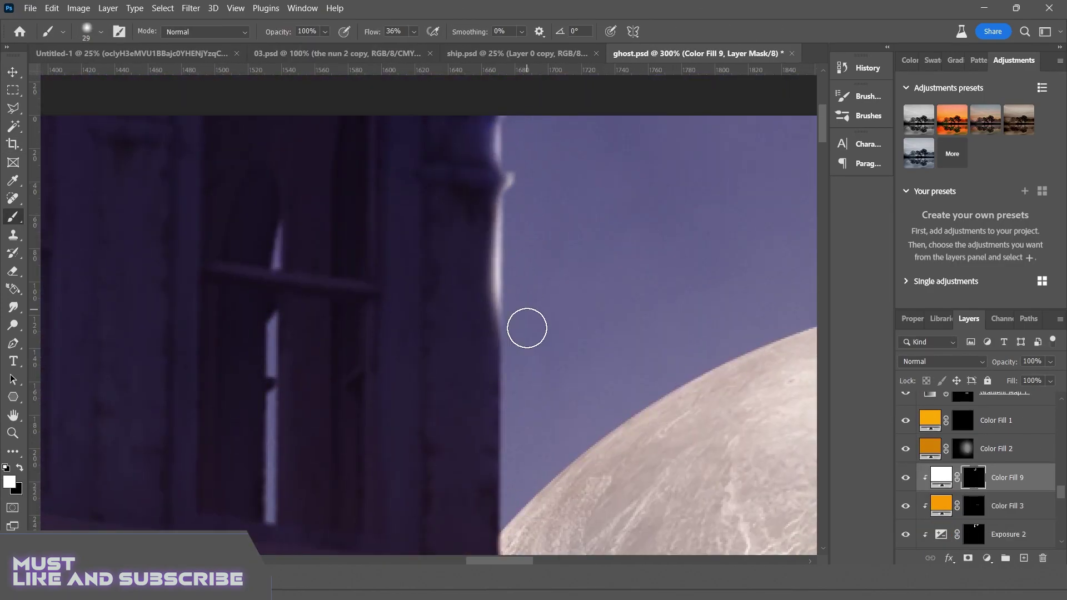
key(h)
mouse_move(500, 184)
mouse_down()
mouse_move(536, 319)
mouse_move(500, 278)
mouse_move(200, 239)
mouse_move(502, 305)
mouse_up()
key(h)
key(x)
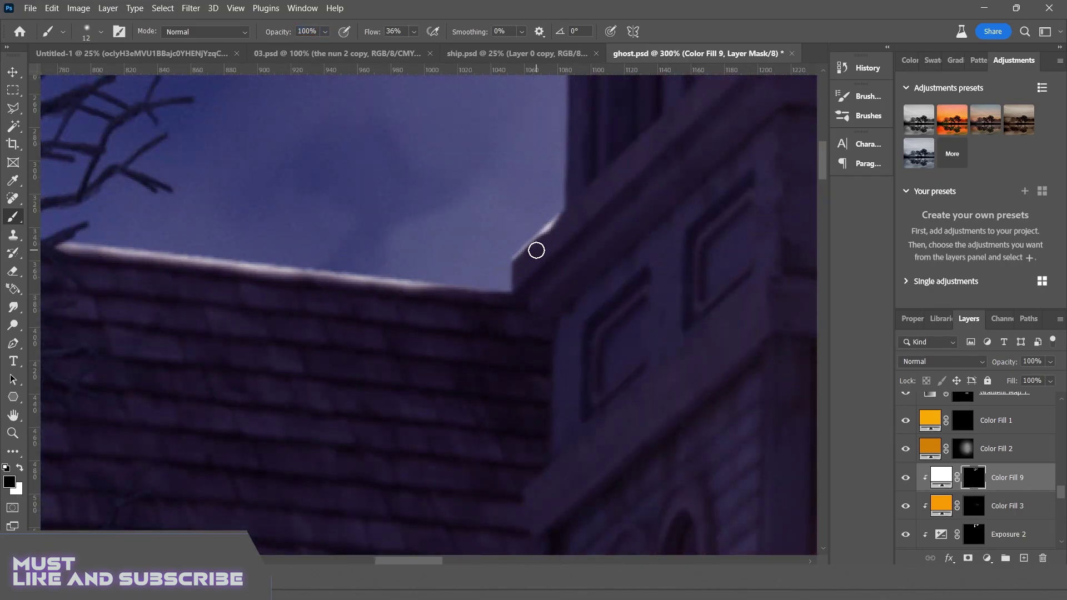
- Refine the white rim at the tower ledge and paint white edges around the tower's window openings
key(h)
drag(542, 246, 425, 319)
key(x)
drag(425, 320, 433, 378)
key(h)
drag(470, 274, 431, 417)
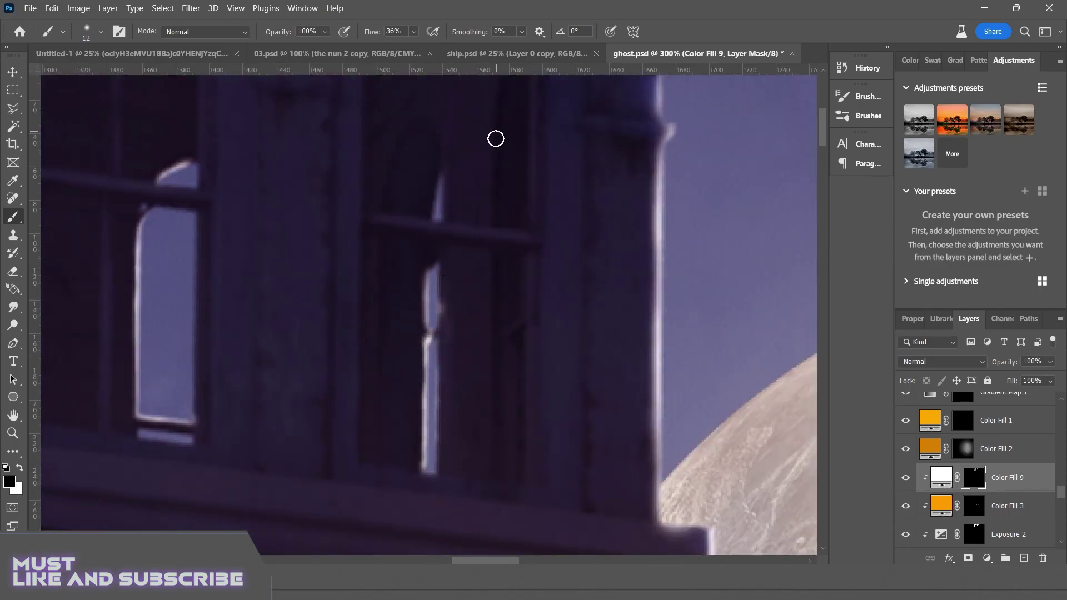
- Paint white moonlight on the left tree's right-hand branch tips, using a 5 px brush on the Color Fill 10 mask
key(h)
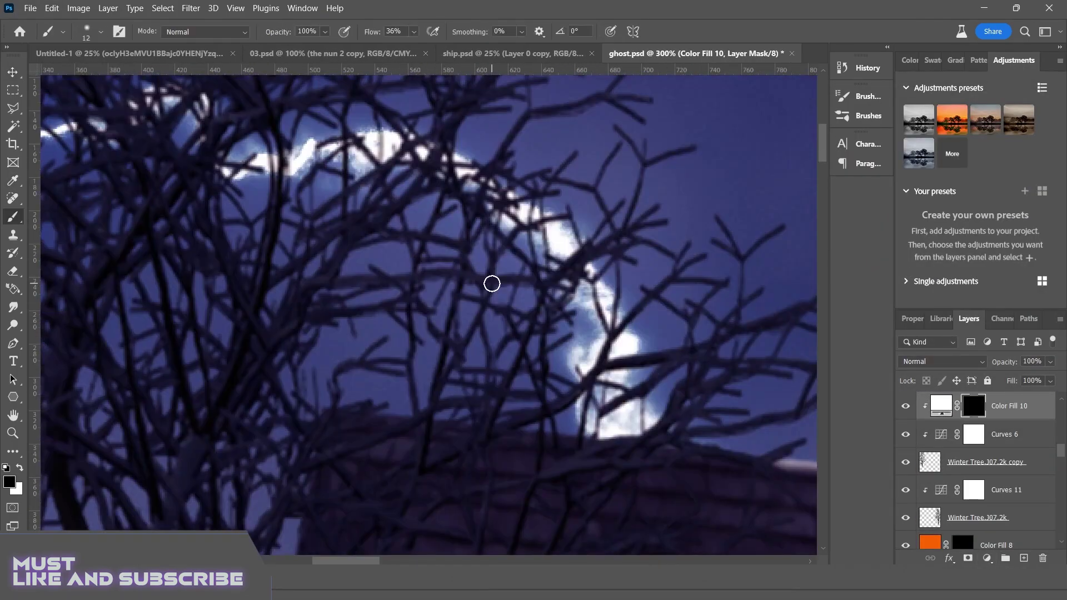
key(b)
key(x)
key(h)
drag(567, 238, 655, 332)
scroll(568, 343, down, 5)
scroll(567, 343, right, 3)
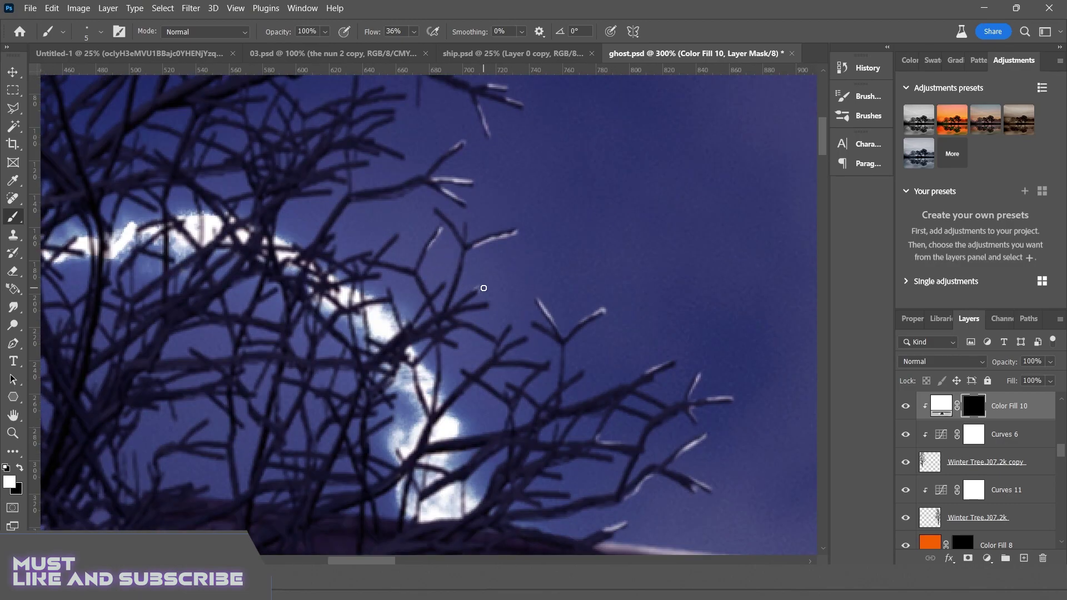
- Brush white edges along the left tree's uppermost branches, near the top of the canvas, on the Color Fill 10 mask
scroll(500, 460, up, 1)
scroll(519, 257, up, 3)
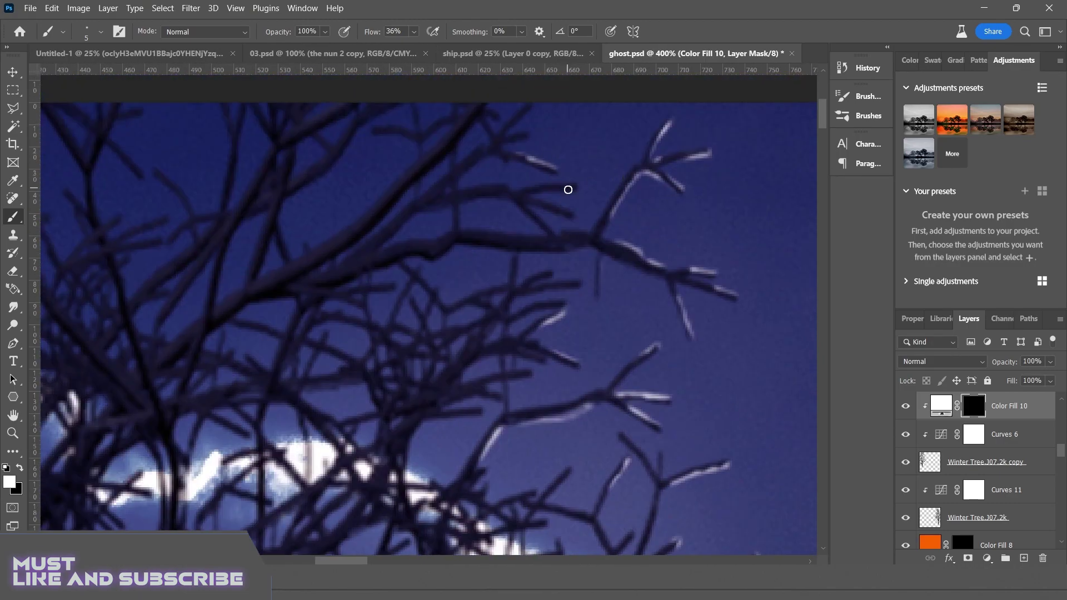
drag(560, 296, 589, 300)
scroll(505, 312, up, 2)
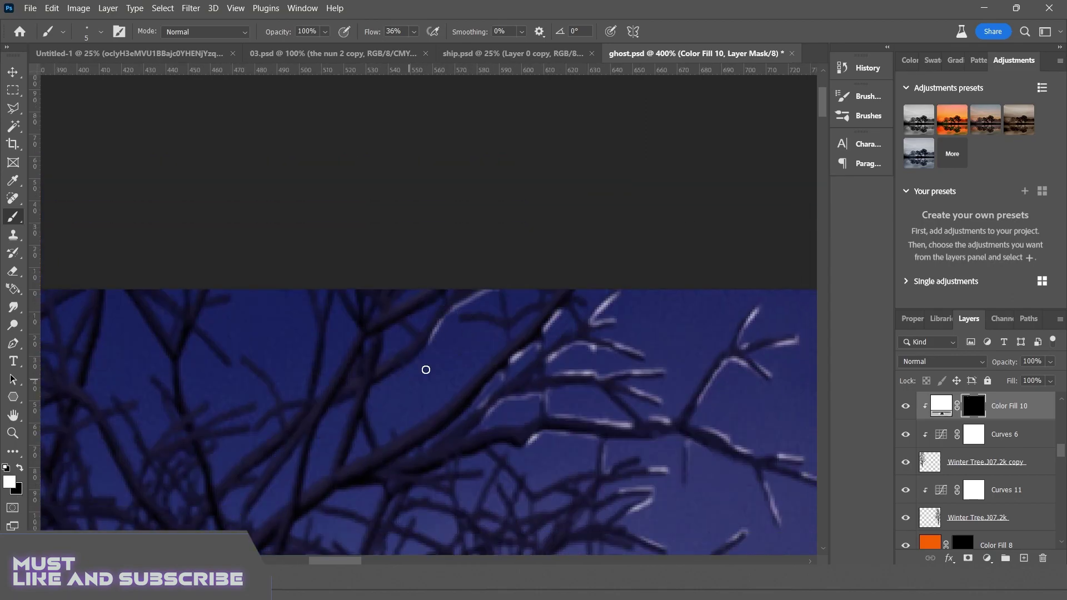
scroll(459, 412, down, 4)
drag(422, 345, 507, 389)
scroll(484, 406, up, 1)
drag(395, 383, 461, 424)
- Add white rim strokes to the left tree's outer branches just above the roofline, beside the bright lightning
scroll(462, 423, down, 5)
scroll(500, 378, right, 5)
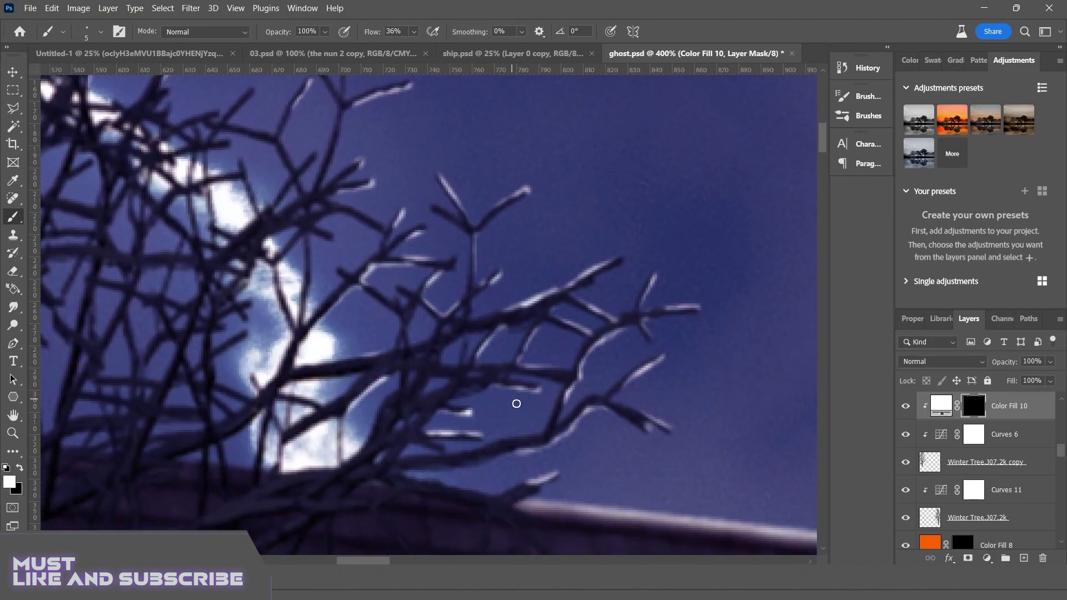
scroll(253, 460, left, 4)
scroll(333, 406, up, 1)
drag(425, 396, 401, 348)
key(ctrl+0)
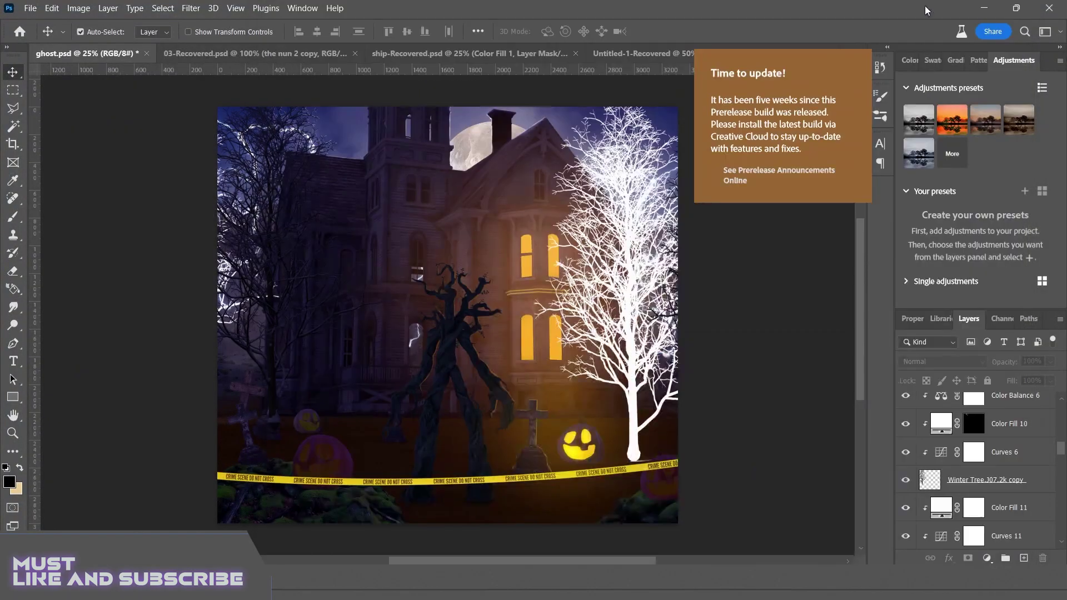
- Mask Color Fill 11 to black and paint a white rim on the right tree's upper-left branches with a 6 px brush
click(778, 175)
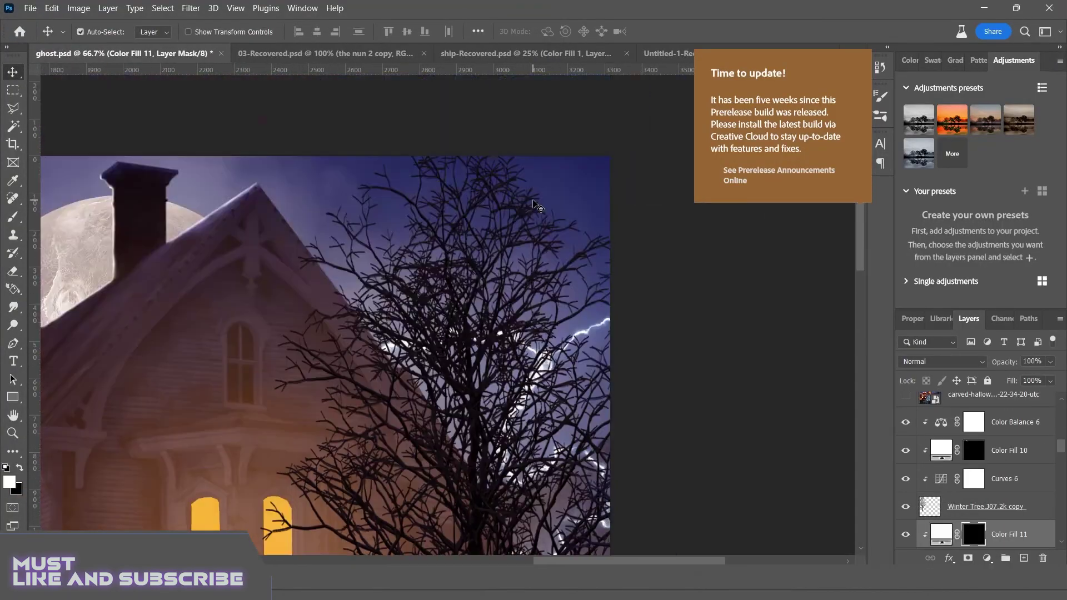
scroll(390, 258, up, 5)
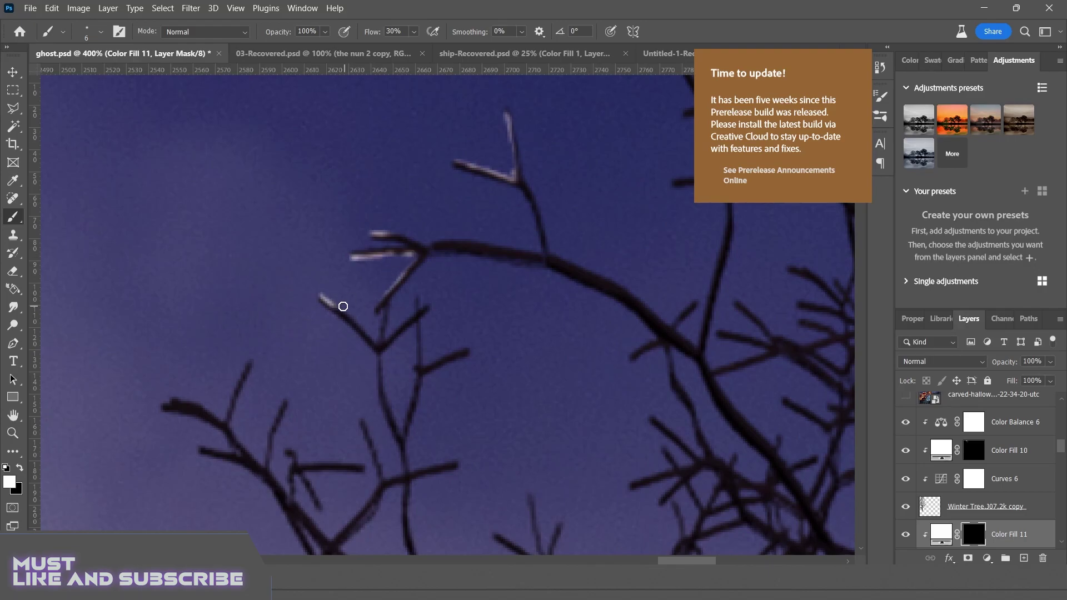
scroll(350, 300, down, 2)
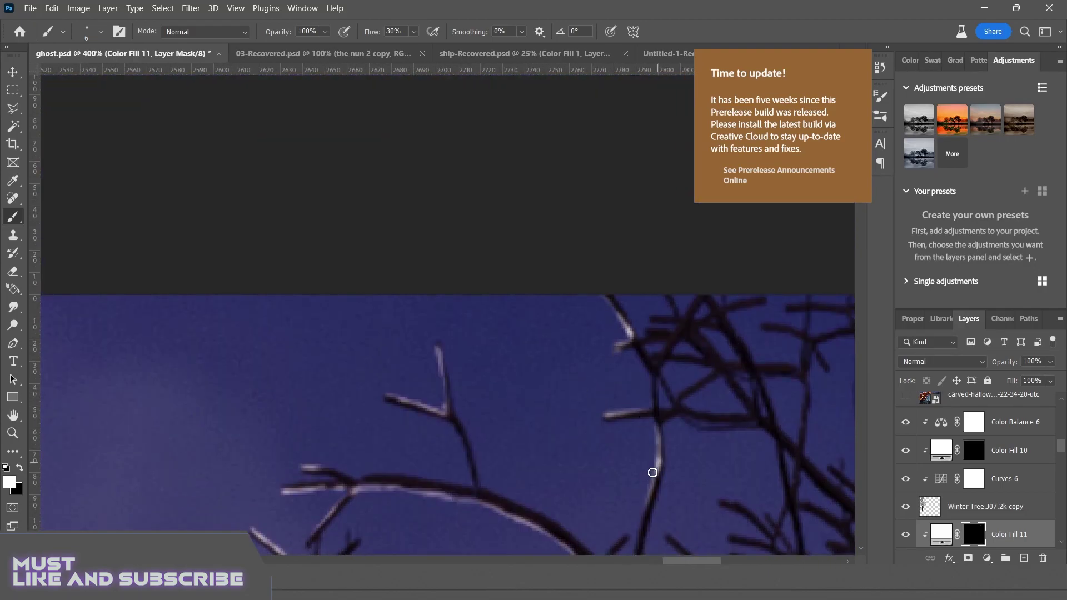
scroll(652, 472, down, 3)
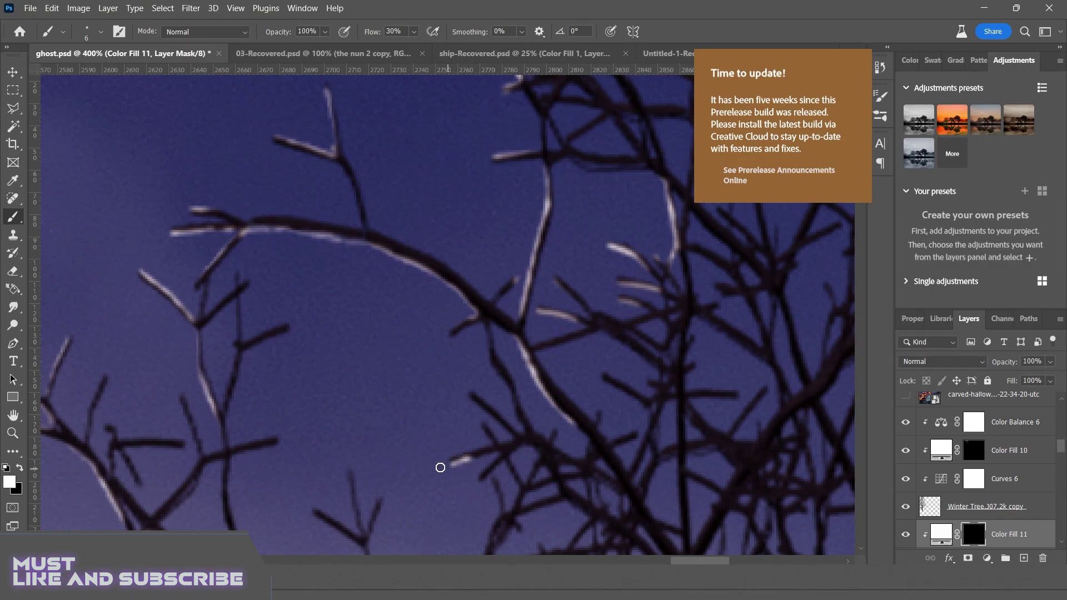
scroll(370, 338, down, 5)
- Extend the white rim across the right tree's top central branches on the Color Fill 11 mask
scroll(579, 283, up, 4)
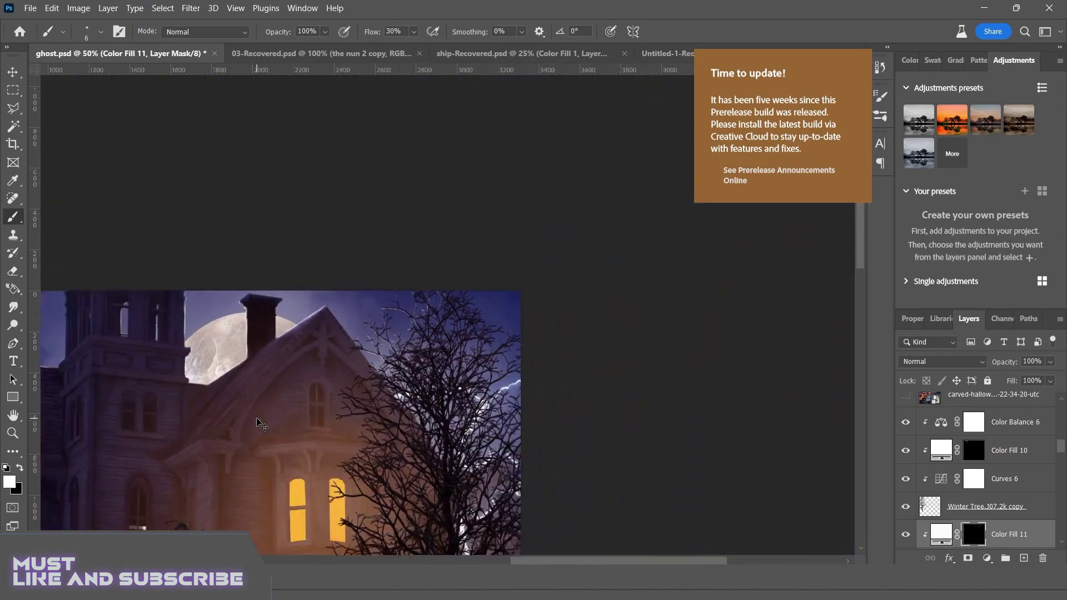
scroll(246, 394, up, 5)
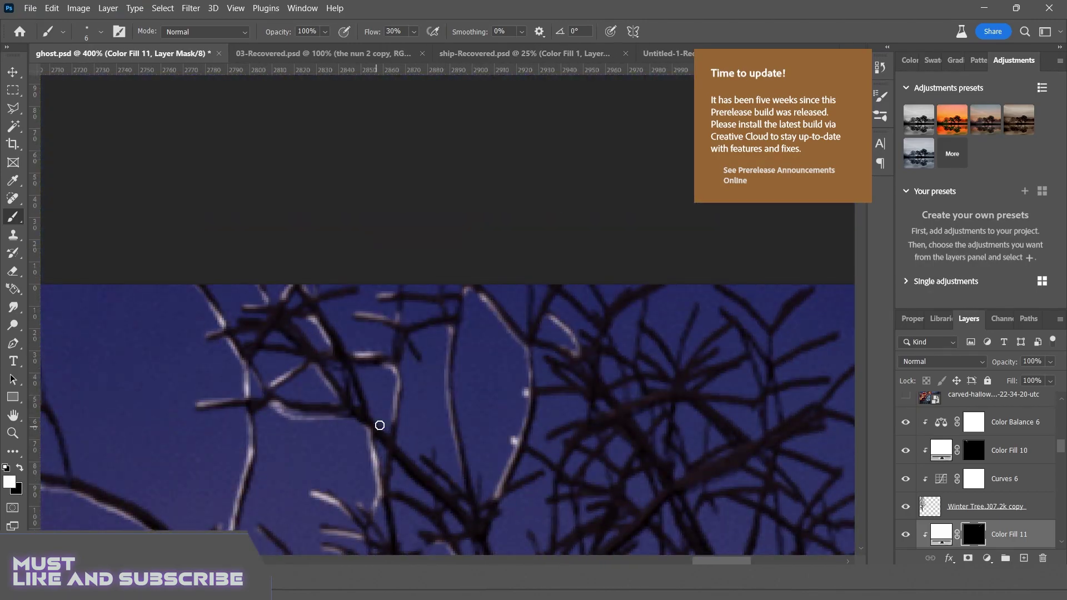
scroll(468, 264, down, 5)
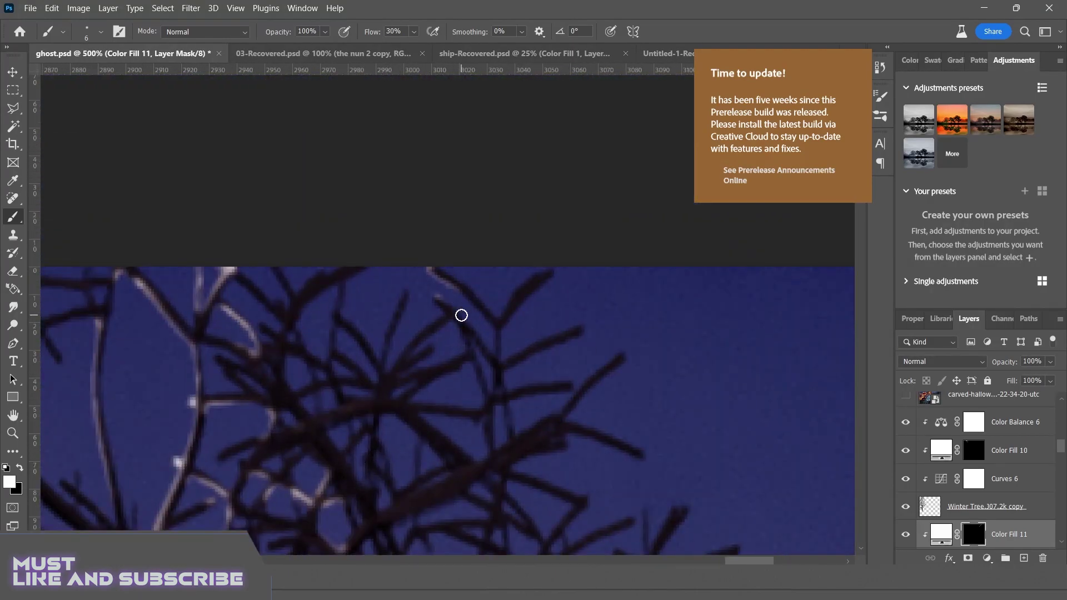
key(ctrl+minus)
key(ctrl+minus)
key(ctrl+minus)
key(ctrl+minus)
key(ctrl+minus)
key(ctrl+minus)
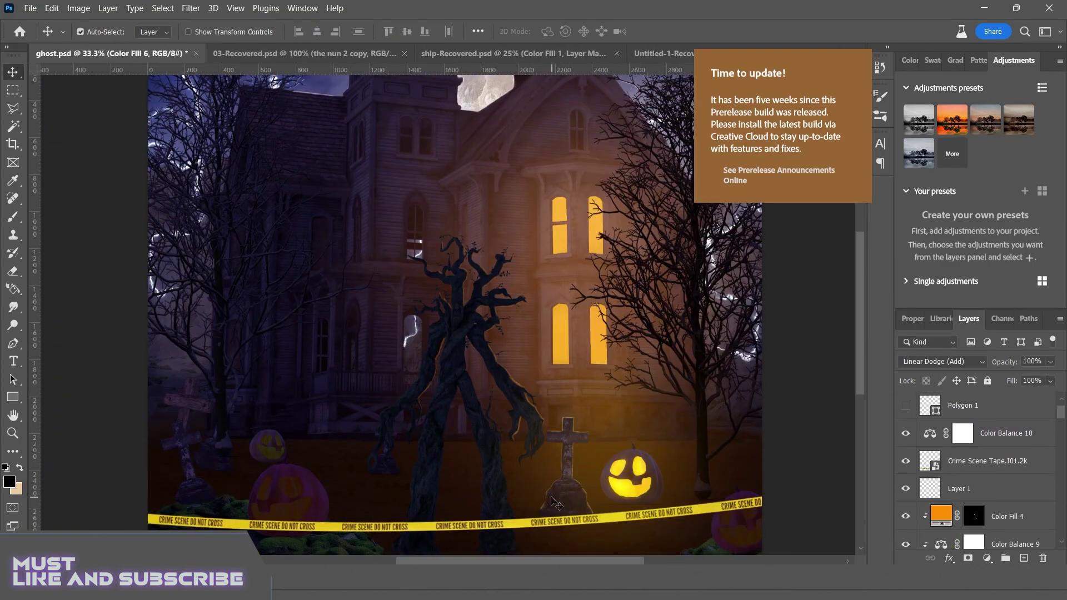
- Select the Color Fill 5 mask and paint an orange rim along the right-facing edges of the left cross headstone
scroll(556, 503, down, 2)
scroll(978, 473, down, 5)
click(941, 461)
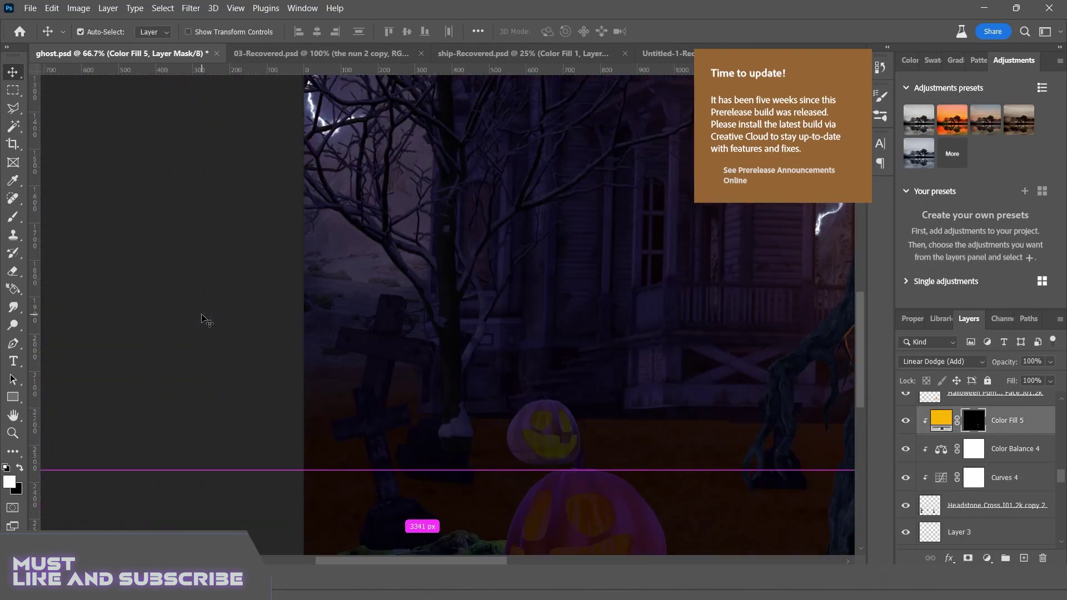
scroll(406, 362, up, 6)
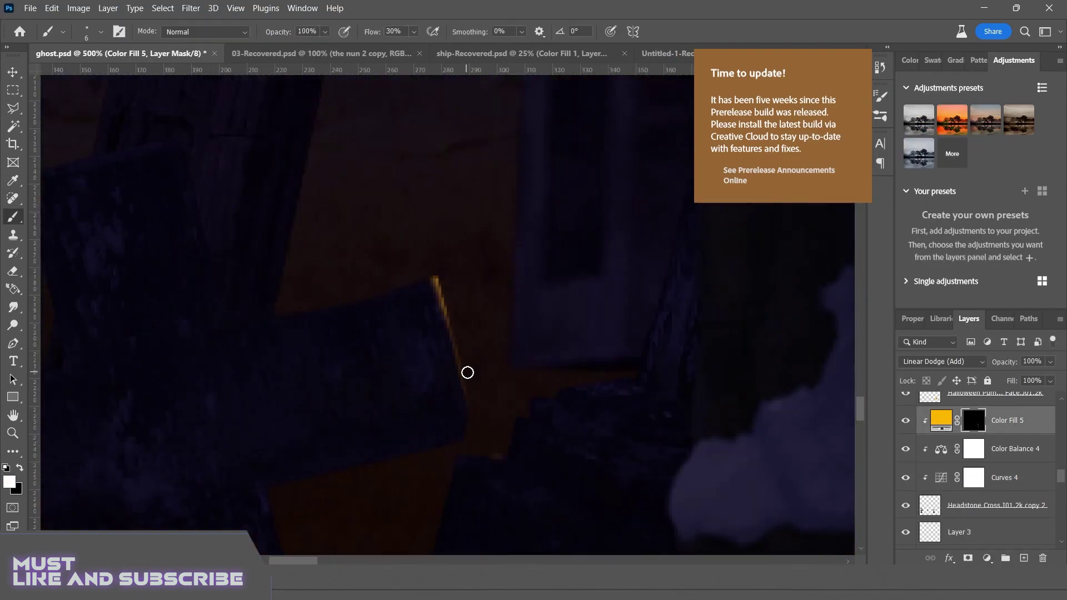
scroll(575, 231, down, 7)
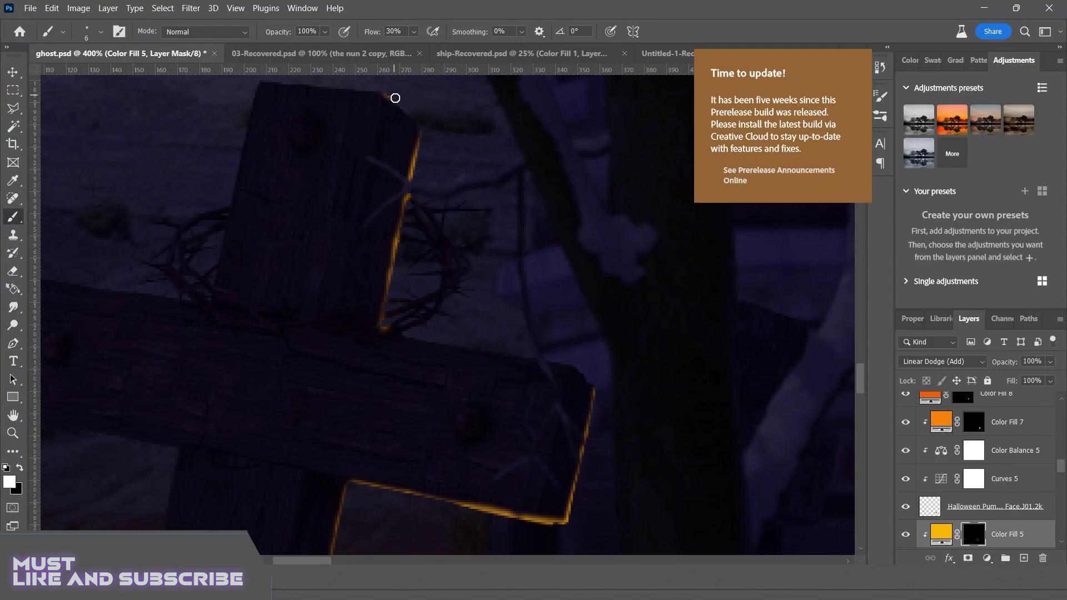
scroll(434, 162, up, 1)
scroll(434, 163, up, 5)
- Clip an orange Color Fill 12 in Linear Dodge (Add) to the right tree and paint warm edges on branches near the upper window
scroll(481, 416, down, 7)
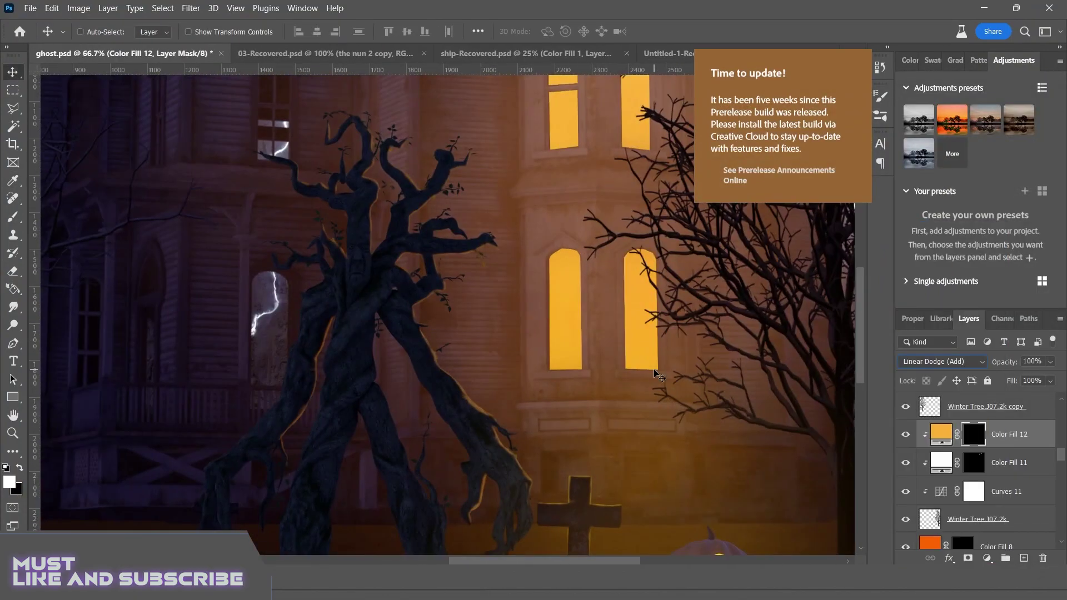
scroll(575, 259, up, 3)
scroll(583, 333, up, 3)
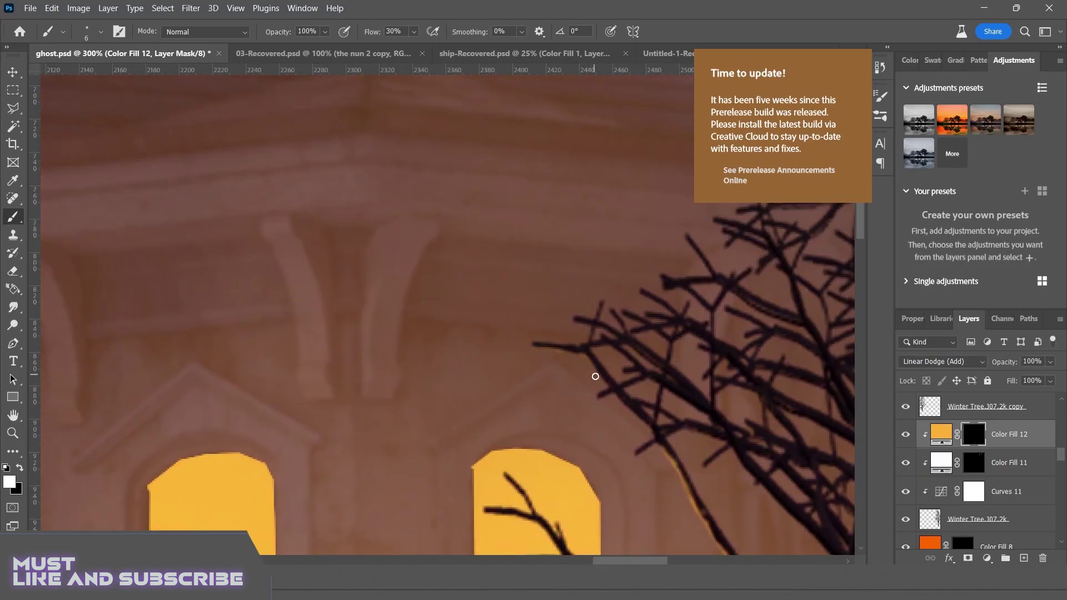
scroll(609, 323, up, 2)
scroll(665, 357, right, 4)
scroll(610, 369, down, 1)
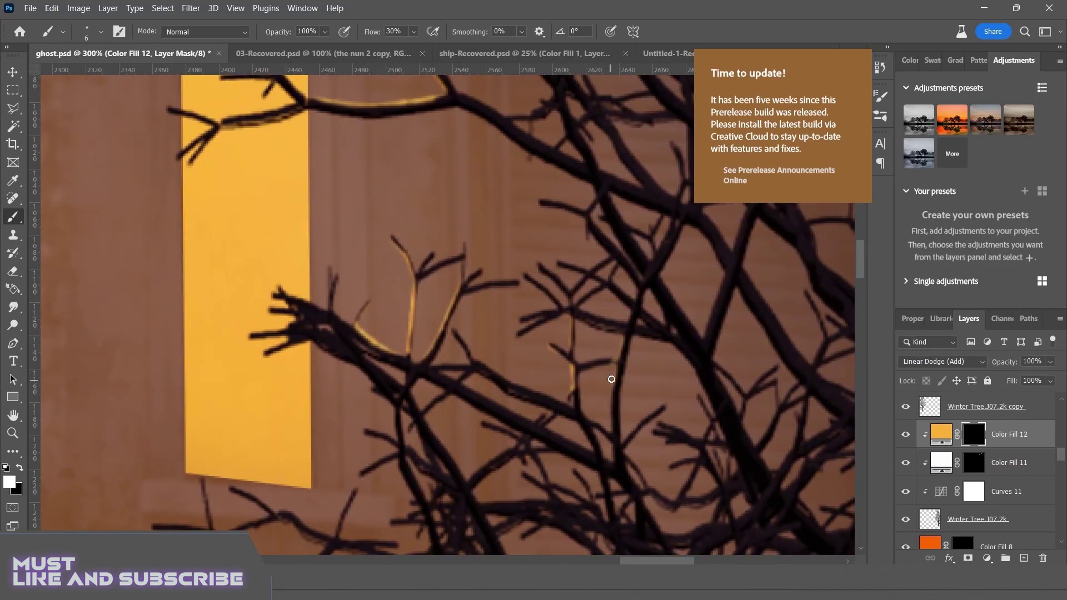
- Continue the orange rim on the right tree's long branches and twigs beside the upper glowing window
scroll(583, 330, up, 3)
scroll(447, 365, left, 1)
scroll(594, 462, down, 5)
scroll(595, 463, right, 2)
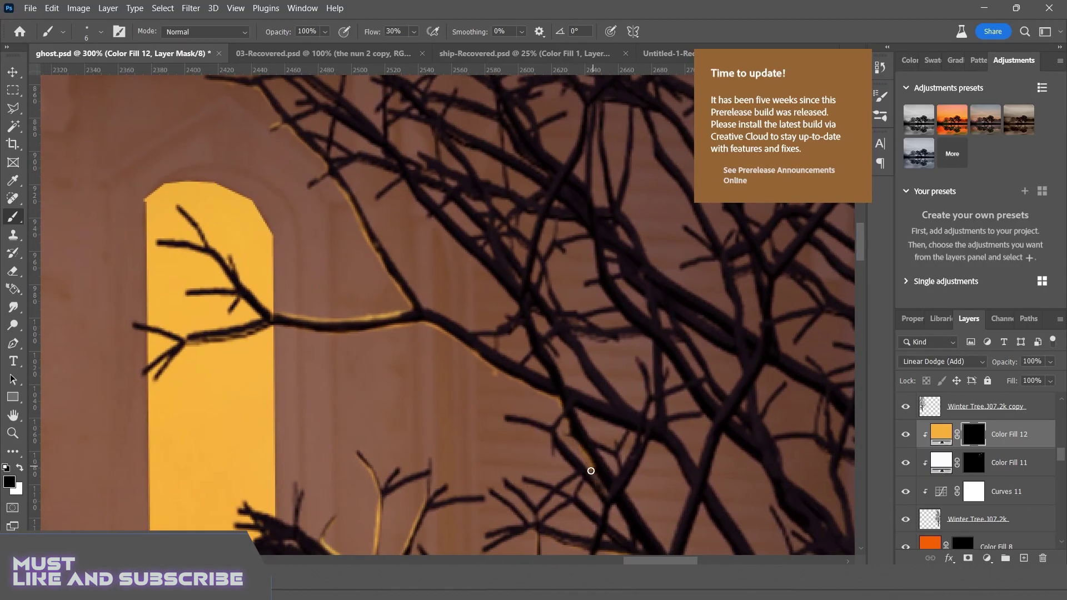
scroll(172, 405, left, 1)
scroll(234, 476, right, 3)
scroll(233, 464, down, 1)
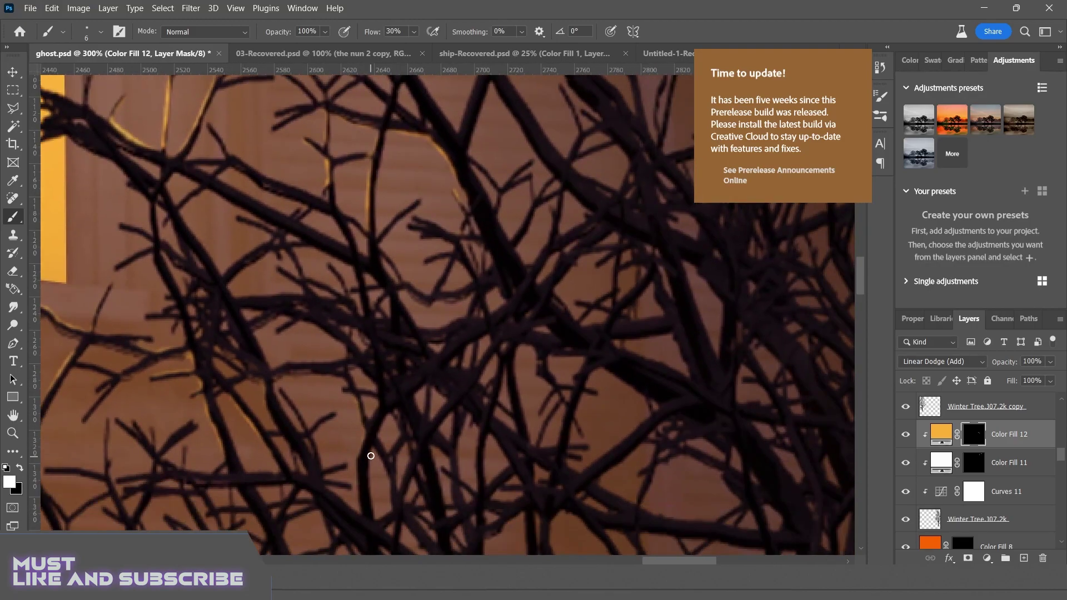
- Paint orange edges on the right tree's forked branches just above the lower glowing windows
key(h)
drag(369, 452, 356, 171)
scroll(389, 169, up, 2)
scroll(389, 168, right, 2)
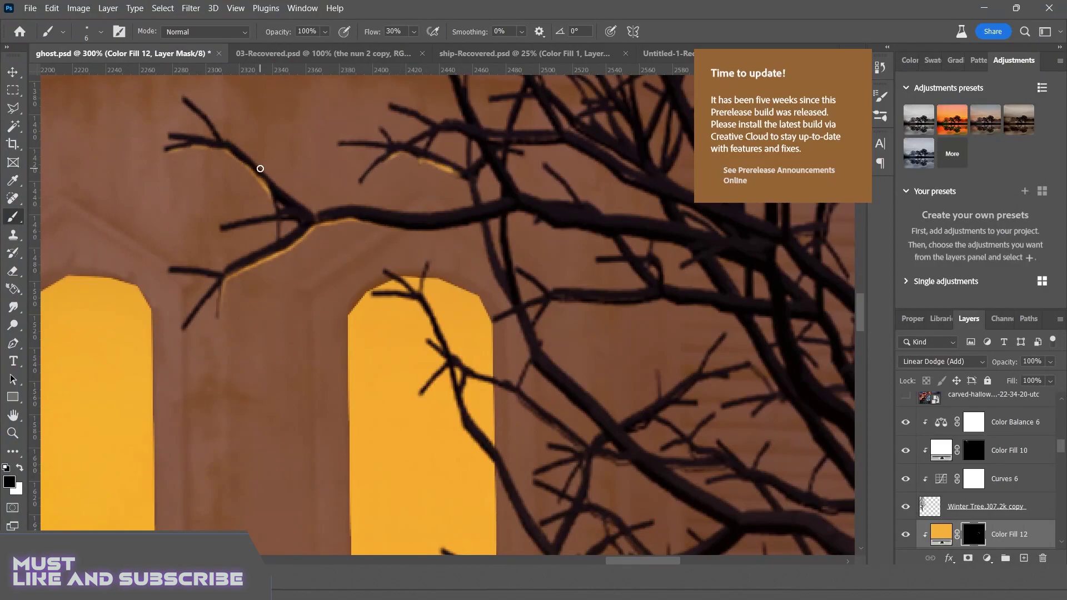
- Brush orange highlights along the right tree's branches beside the lower right window on the Color Fill 12 mask
scroll(272, 175, right, 2)
scroll(381, 231, up, 2)
scroll(300, 219, down, 3)
scroll(327, 317, right, 3)
key(x)
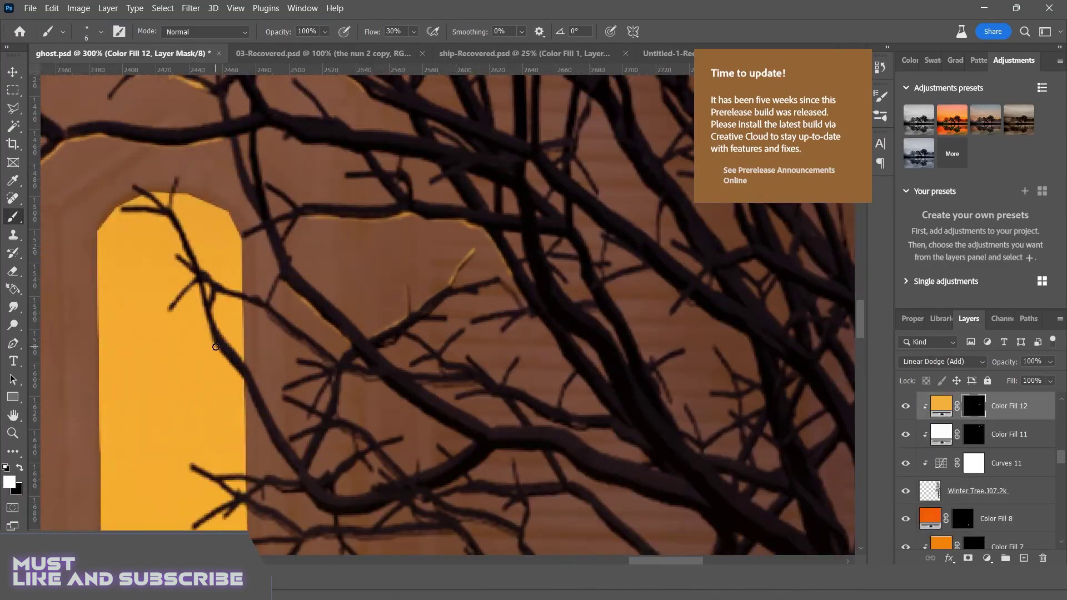
scroll(603, 166, down, 3)
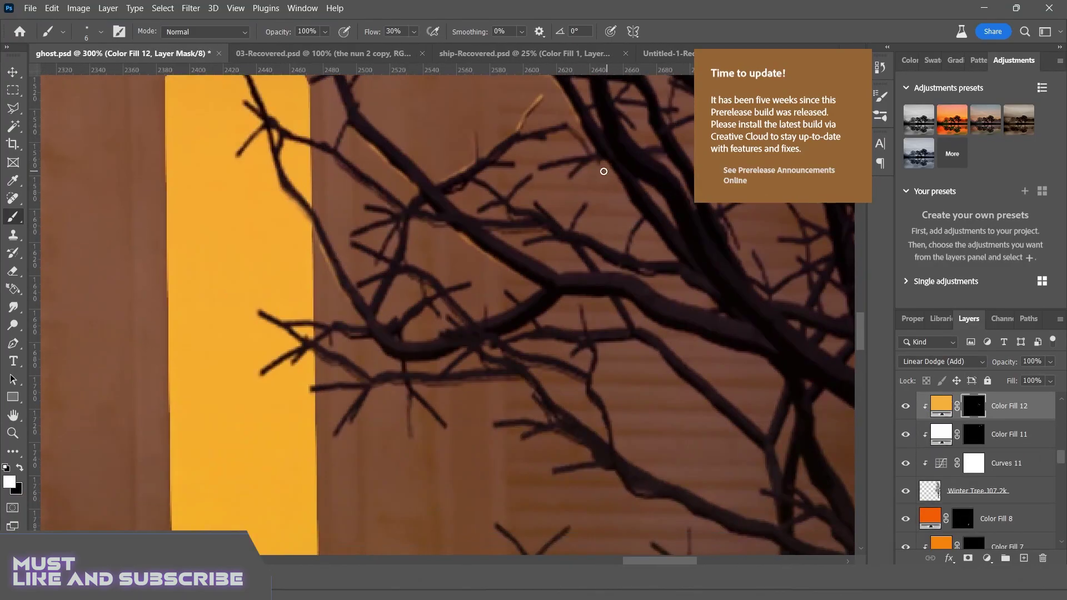
scroll(536, 292, up, 3)
scroll(462, 259, down, 5)
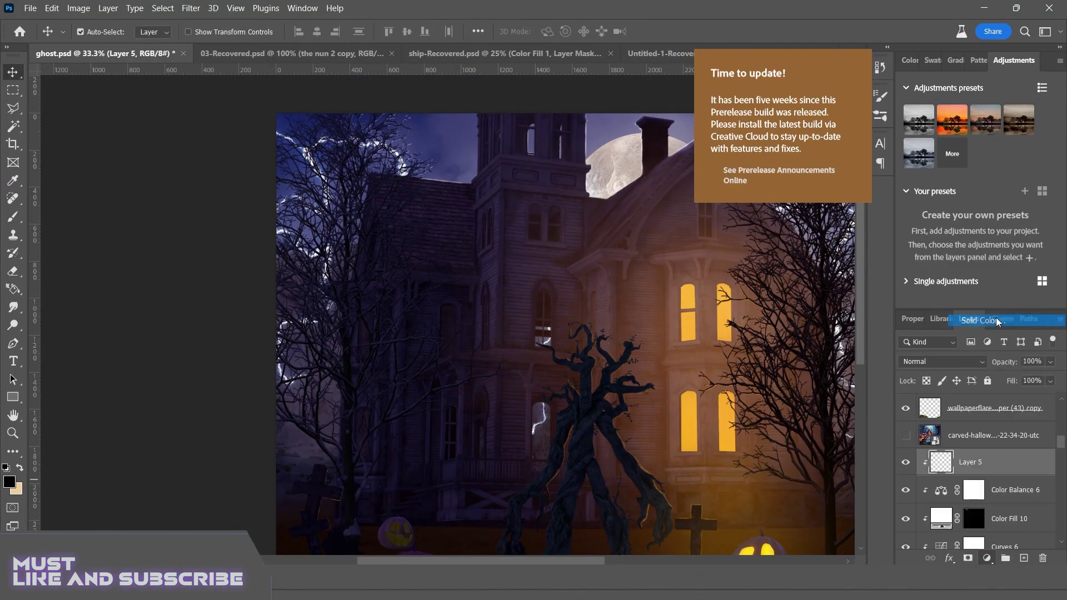
- Clip an orange Color Fill 13 with a black mask to the left tree and paint its right-hand branch tips
drag(998, 321, 983, 461)
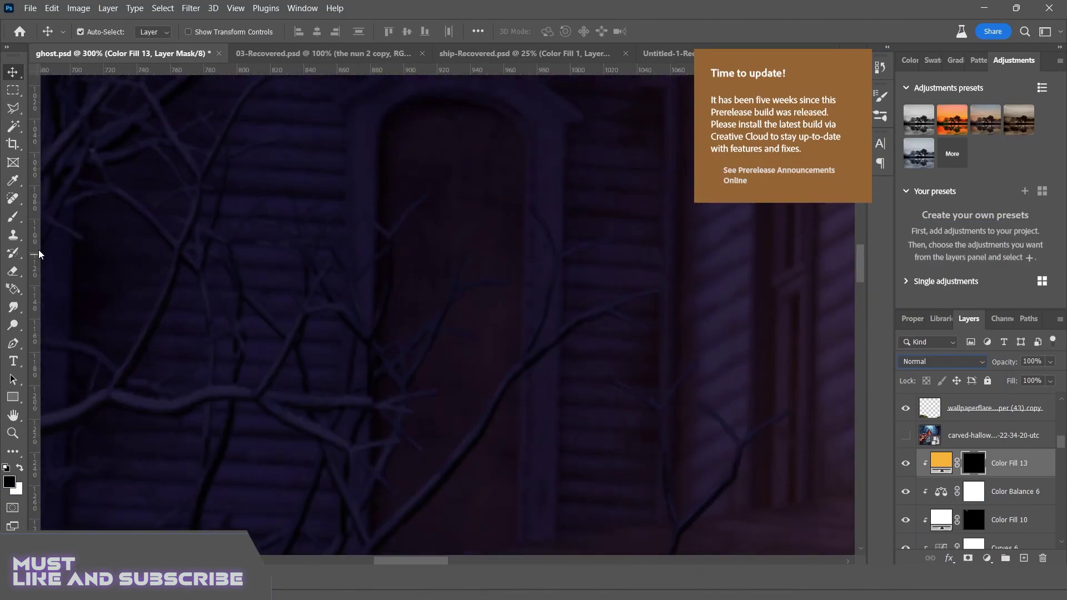
mouse_move(570, 422)
mouse_down()
mouse_move(544, 381)
mouse_move(576, 400)
mouse_up()
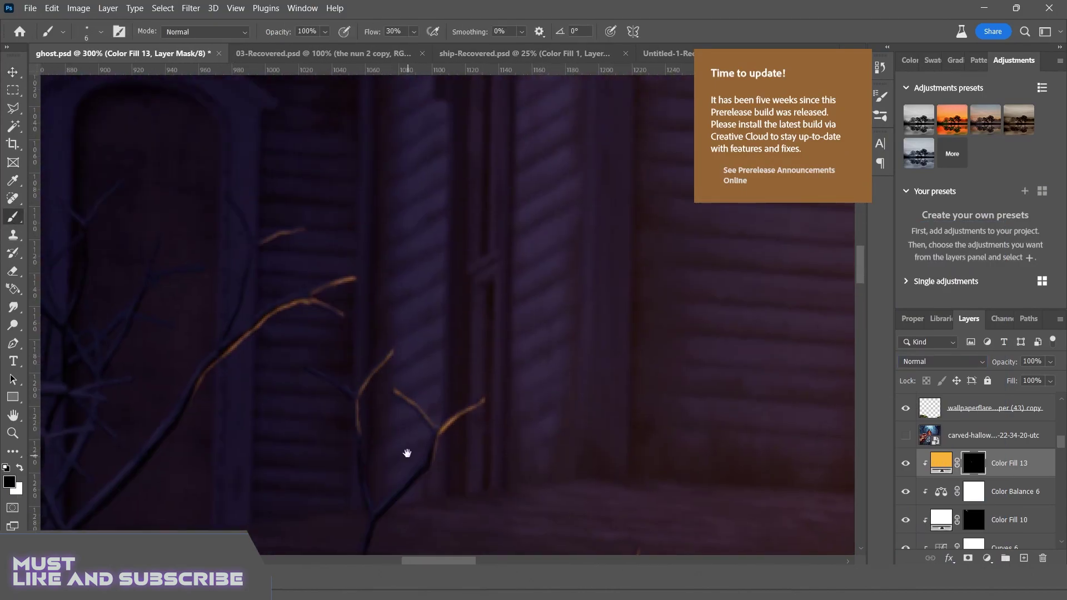
scroll(381, 426, left, 3)
key(x)
scroll(379, 274, right, 5)
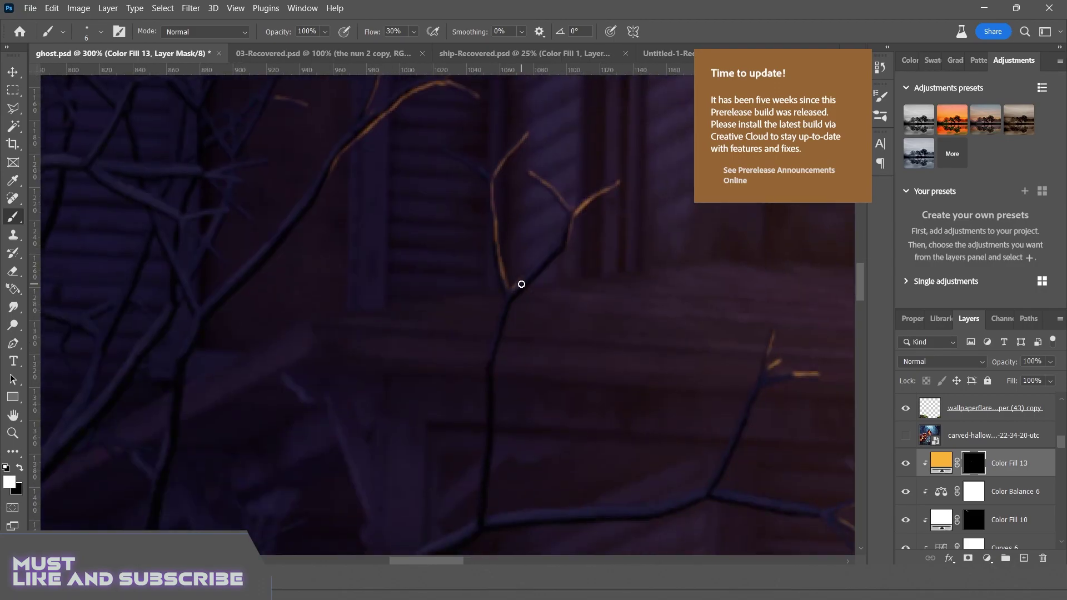
- Paint orange edges down the left tree's forked branches and the twigs in front of the arched window
scroll(526, 257, down, 3)
key(h)
drag(452, 352, 224, 257)
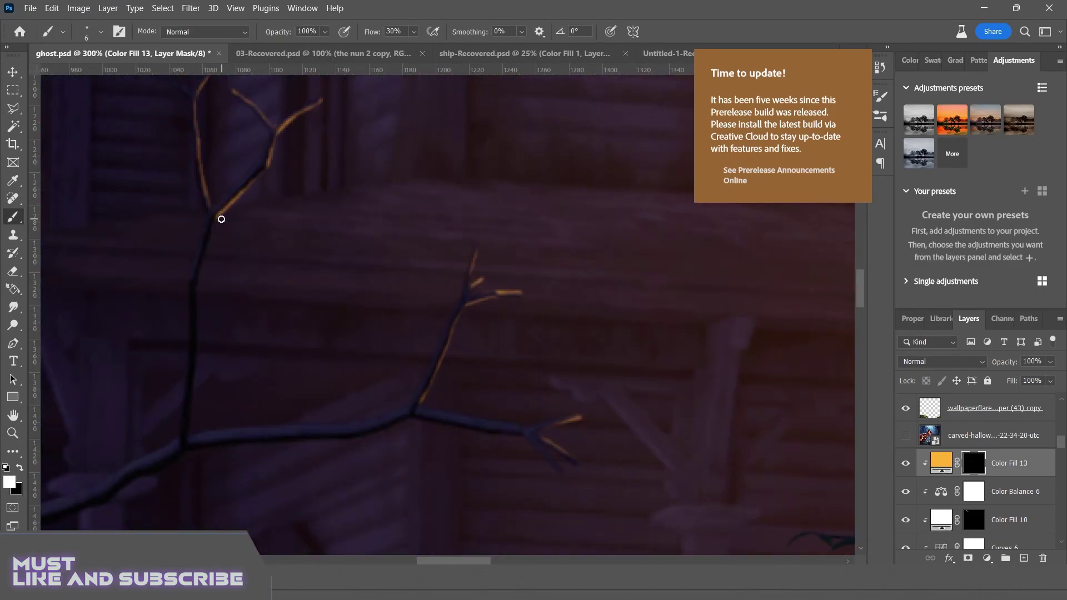
scroll(204, 374, left, 5)
scroll(262, 329, up, 5)
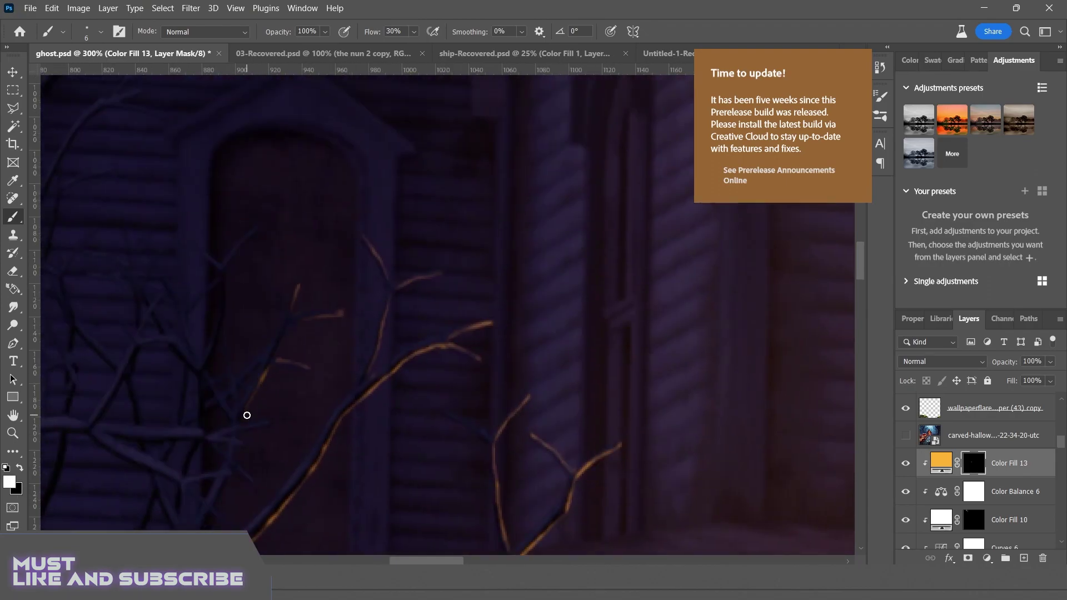
key(h)
drag(236, 345, 281, 223)
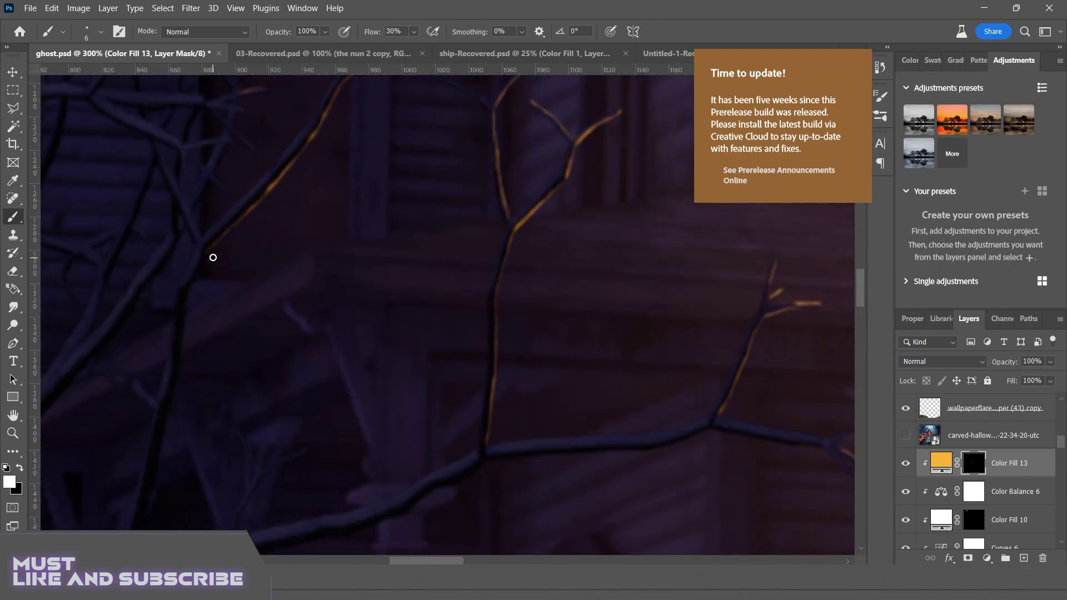
- Paint an orange rim under the left tree's long lower branch and on the small twigs beneath it
drag(192, 307, 161, 419)
scroll(277, 356, down, 5)
drag(365, 300, 217, 320)
scroll(231, 333, right, 2)
drag(287, 371, 228, 386)
drag(397, 403, 354, 424)
scroll(346, 384, down, 2)
scroll(346, 384, left, 1)
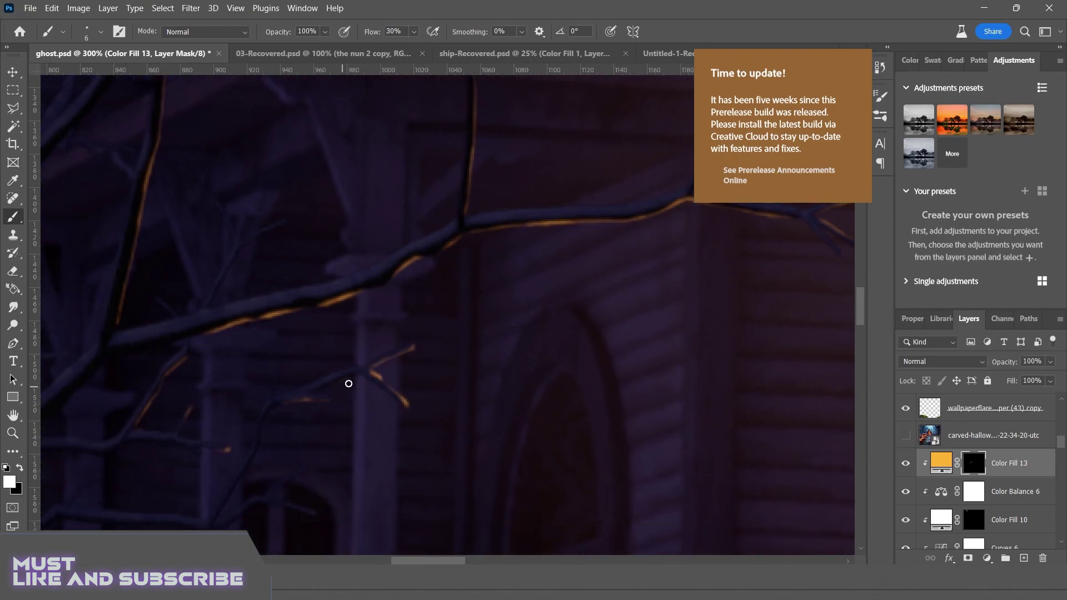
- Add orange highlights to the left tree's remaining lower twigs and the branch above the arched window
key(h)
drag(275, 515, 565, 360)
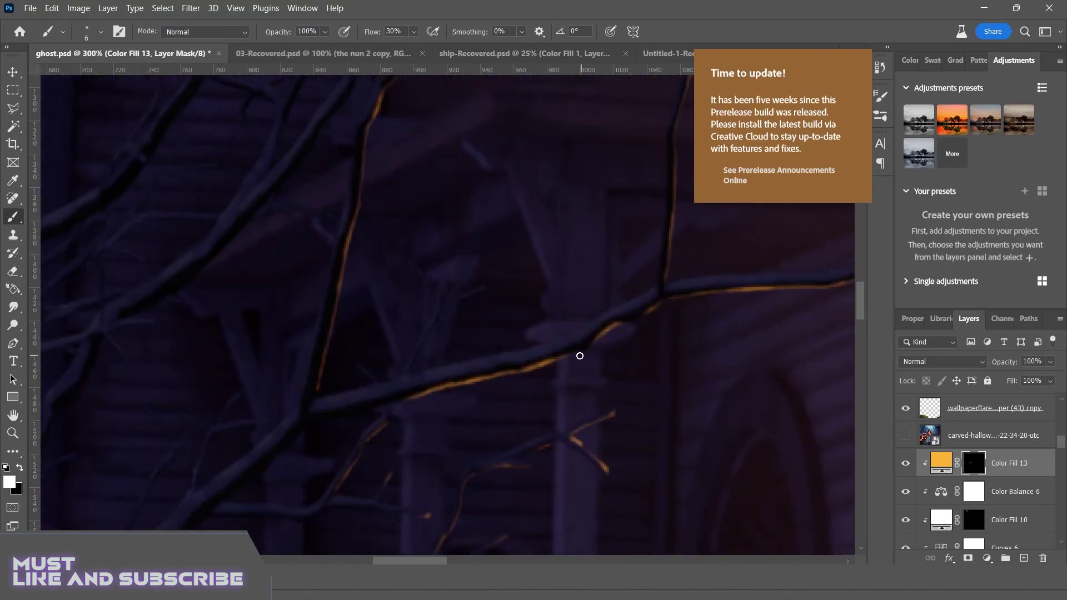
scroll(250, 445, down, 2)
key(h)
drag(250, 445, 466, 287)
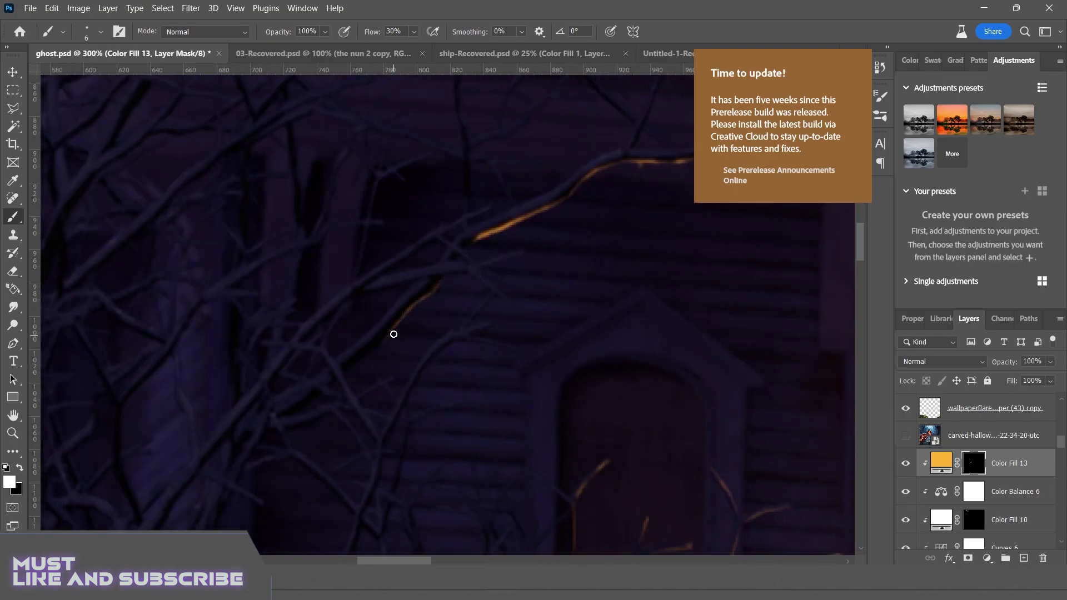
- Clip a new orange Color Fill 14 to the left tree and invert its mask to black
drag(529, 312, 553, 233)
key(x)
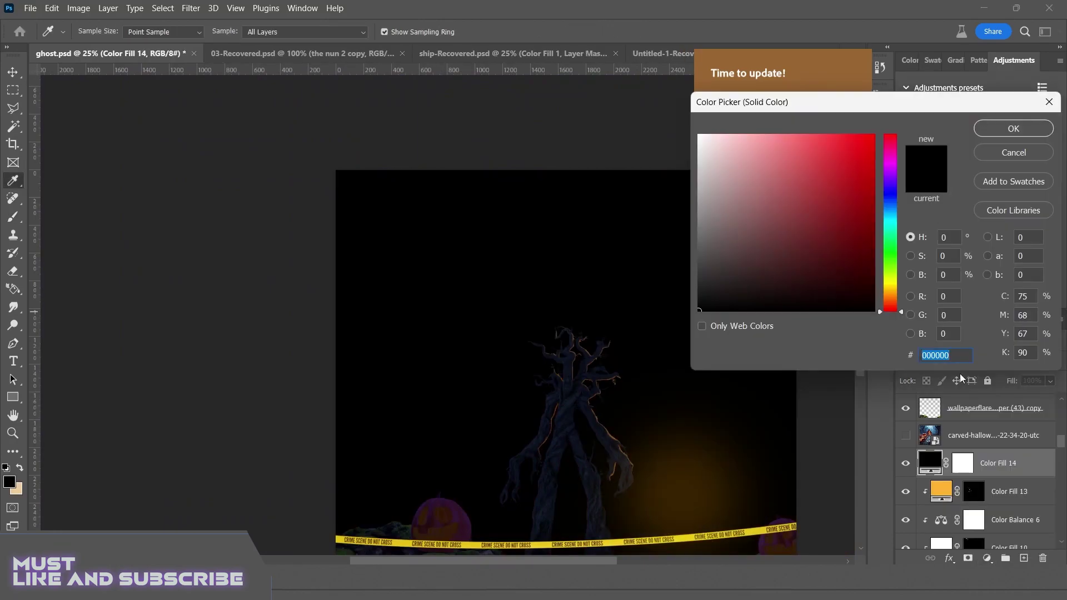
click(865, 331)
key(Return)
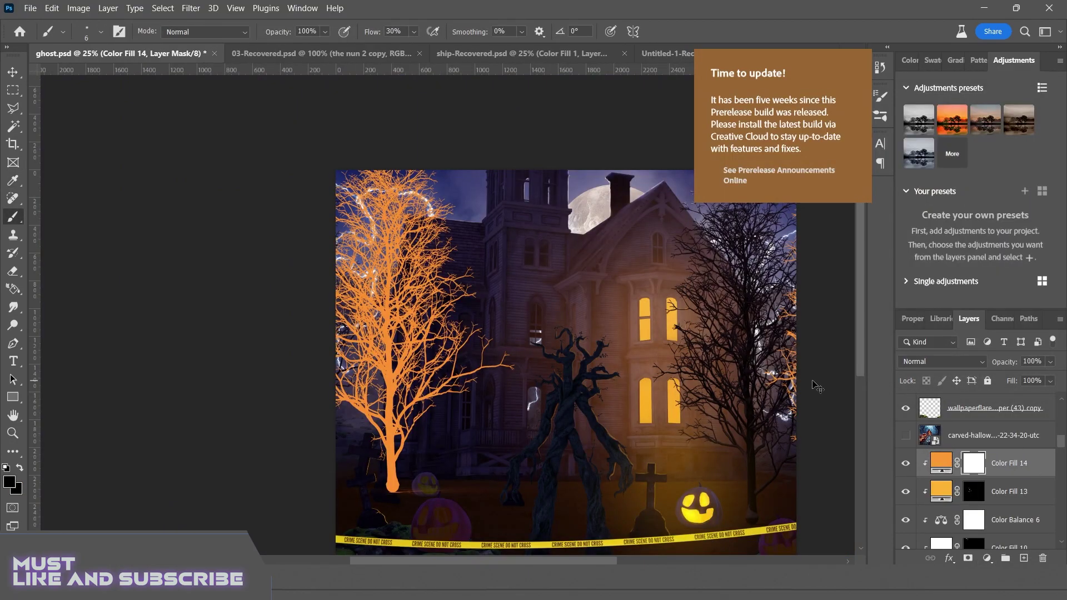
key(ctrl+i)
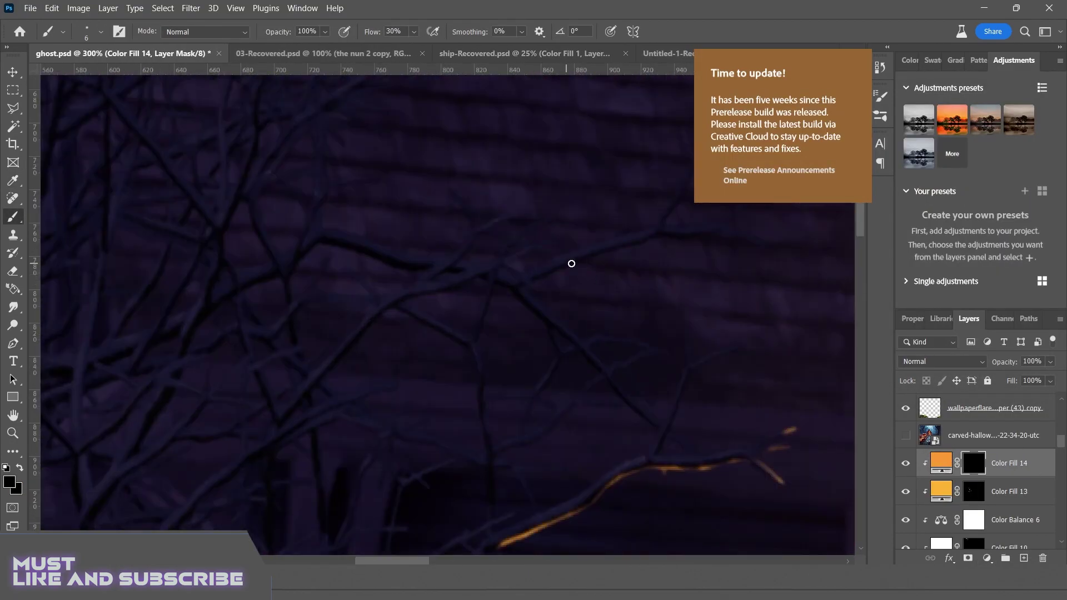
- Paint thin orange edges on Color Fill 13's mask along the left tree's upper branches over the roof and its lower twigs
key(alt+[)
key(x)
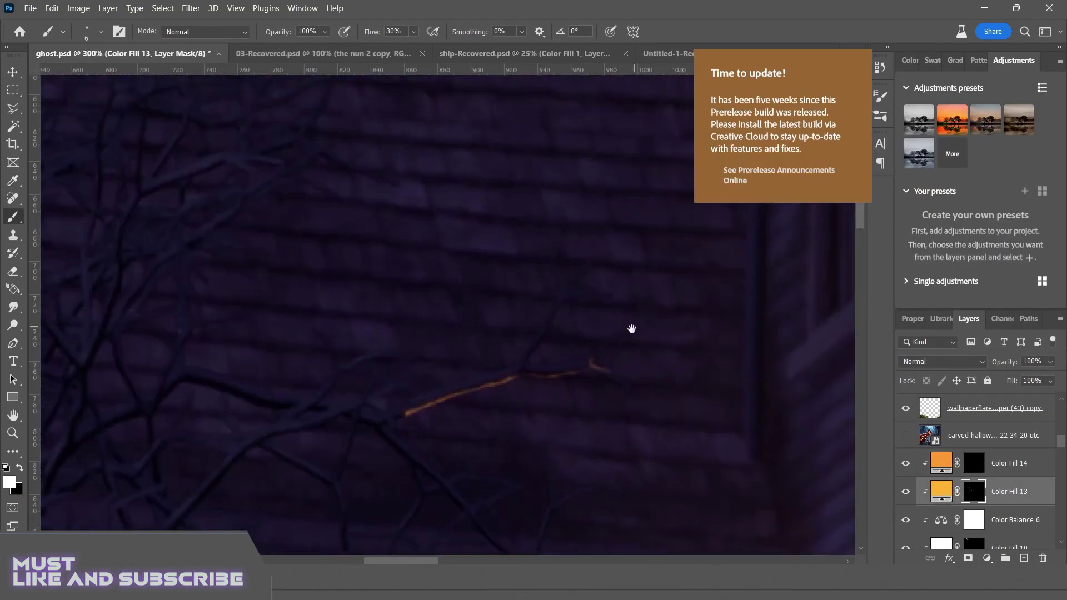
click(384, 427)
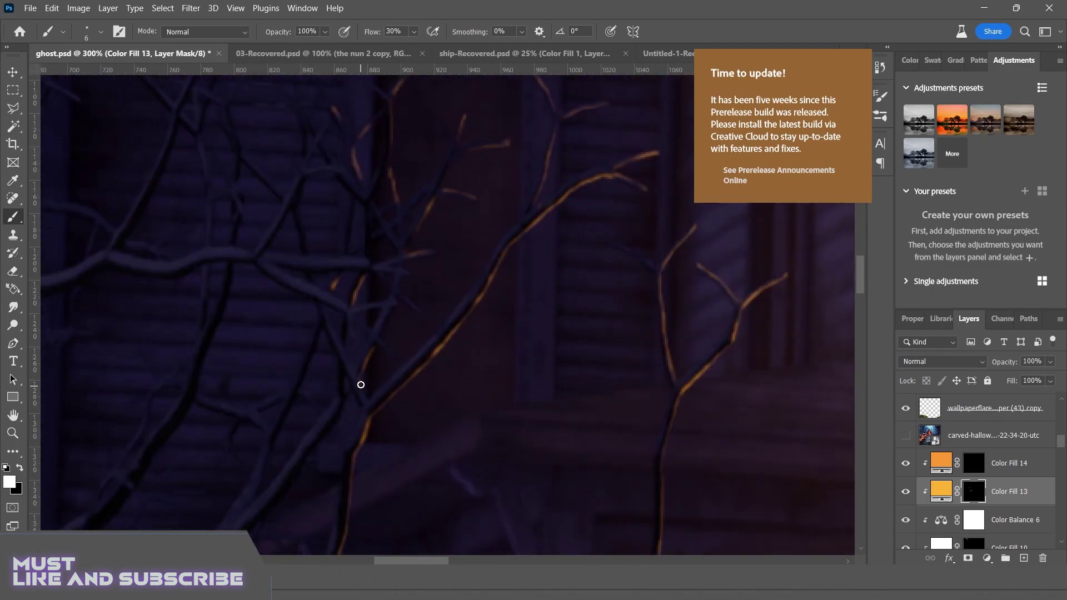
drag(377, 372, 432, 377)
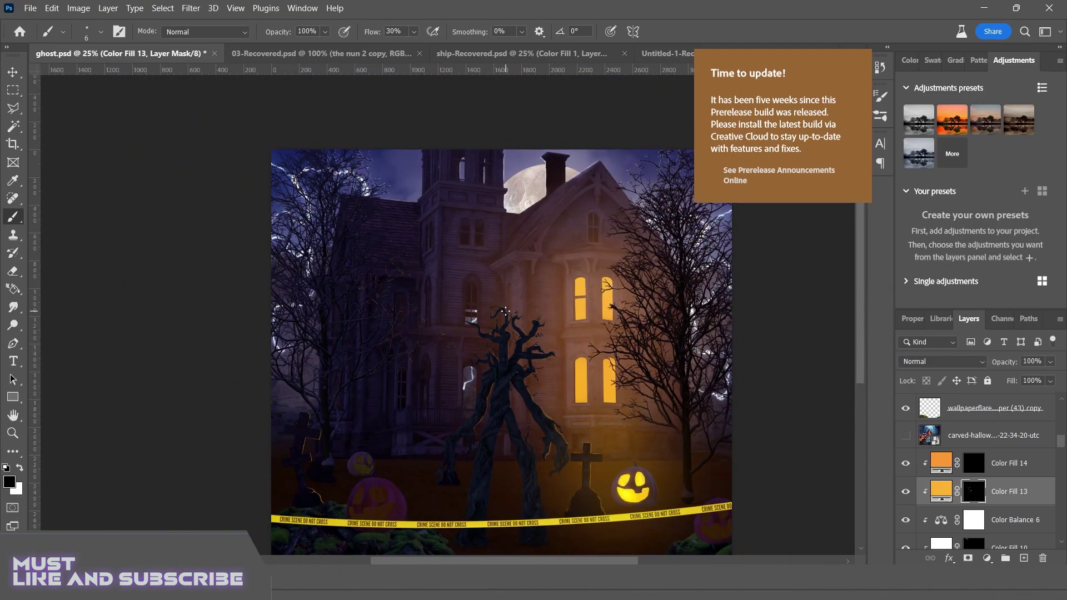
scroll(956, 489, down, 6)
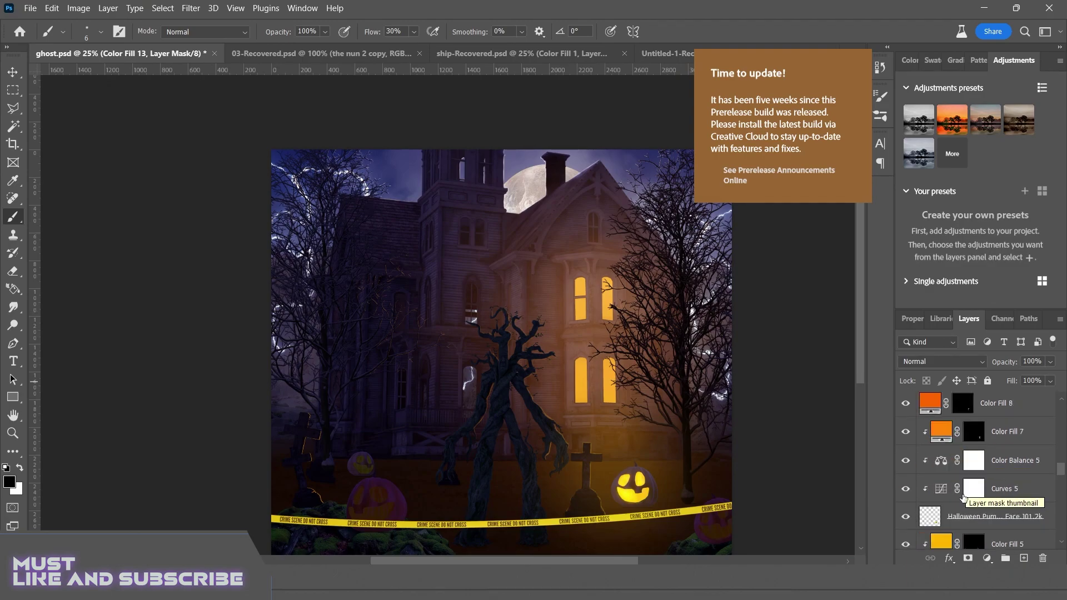
scroll(957, 494, down, 5)
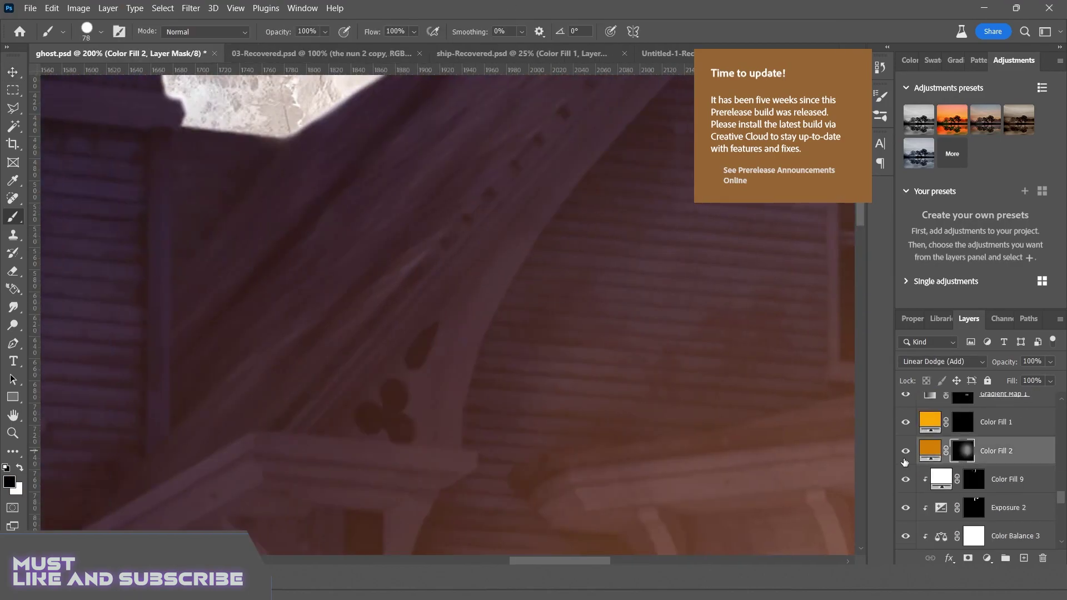
drag(561, 153, 482, 267)
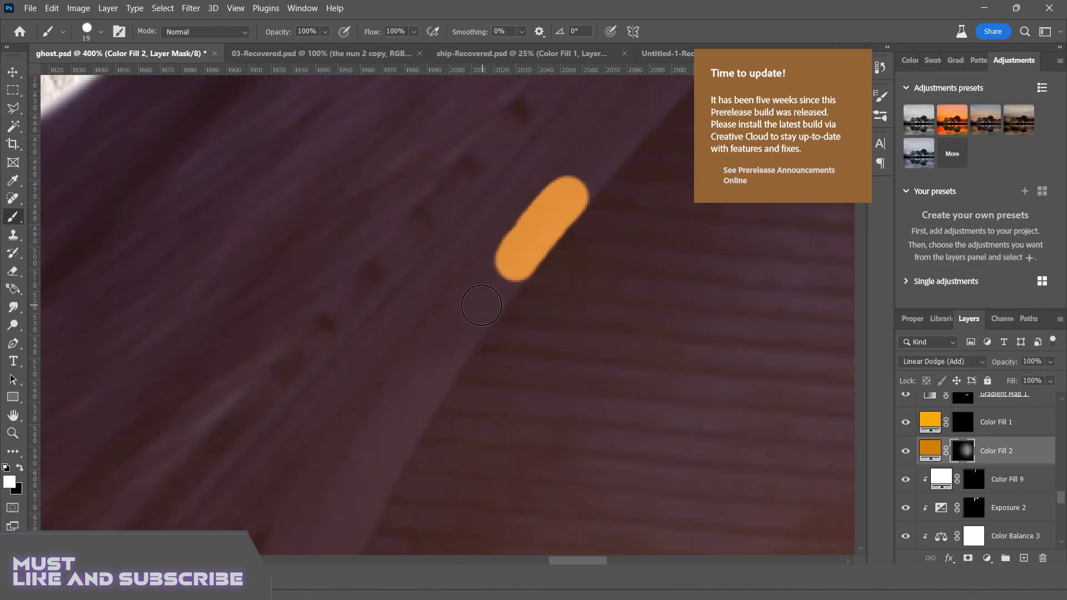
drag(481, 305, 432, 373)
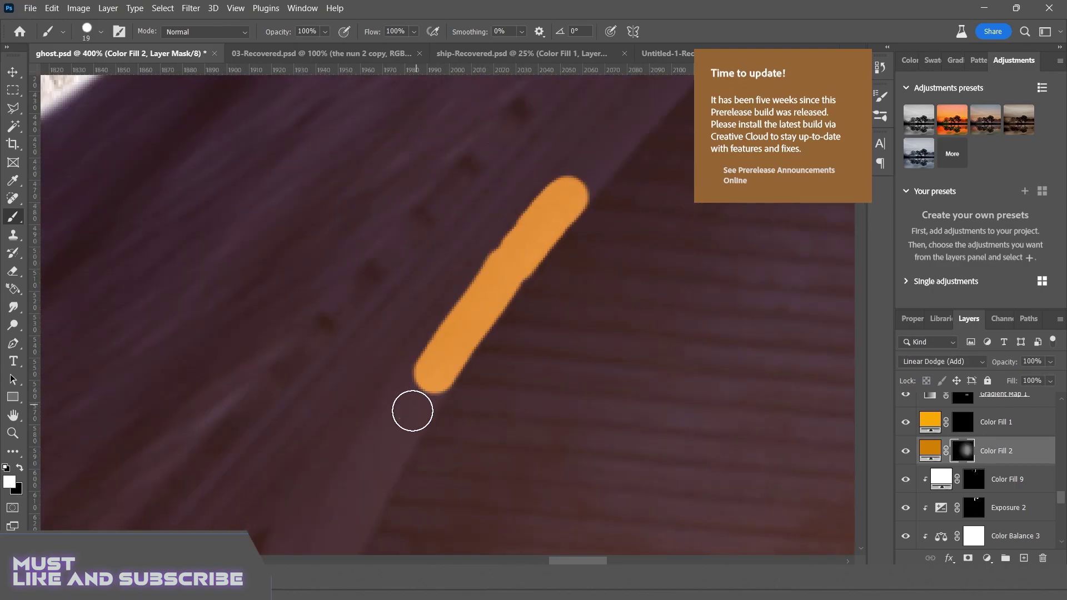
key(ctrl+z)
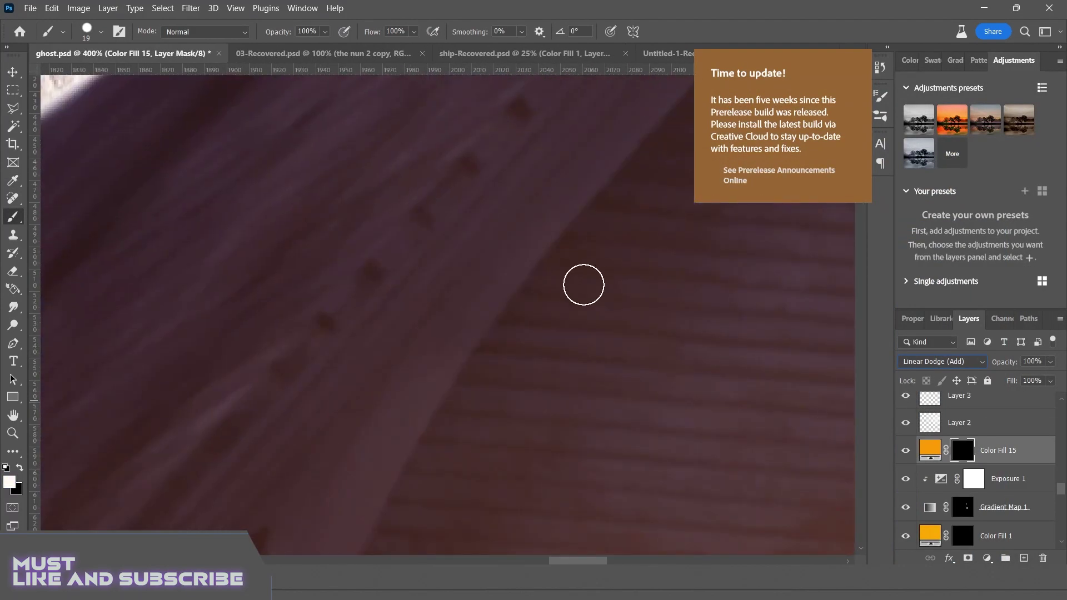
- Paint orange light along the gable's left arch on Color Fill 15 in Linear Dodge (Add), thinning it with a soft brush at 37% flow
mouse_move(523, 89)
mouse_down()
mouse_move(392, 453)
mouse_move(388, 425)
mouse_up()
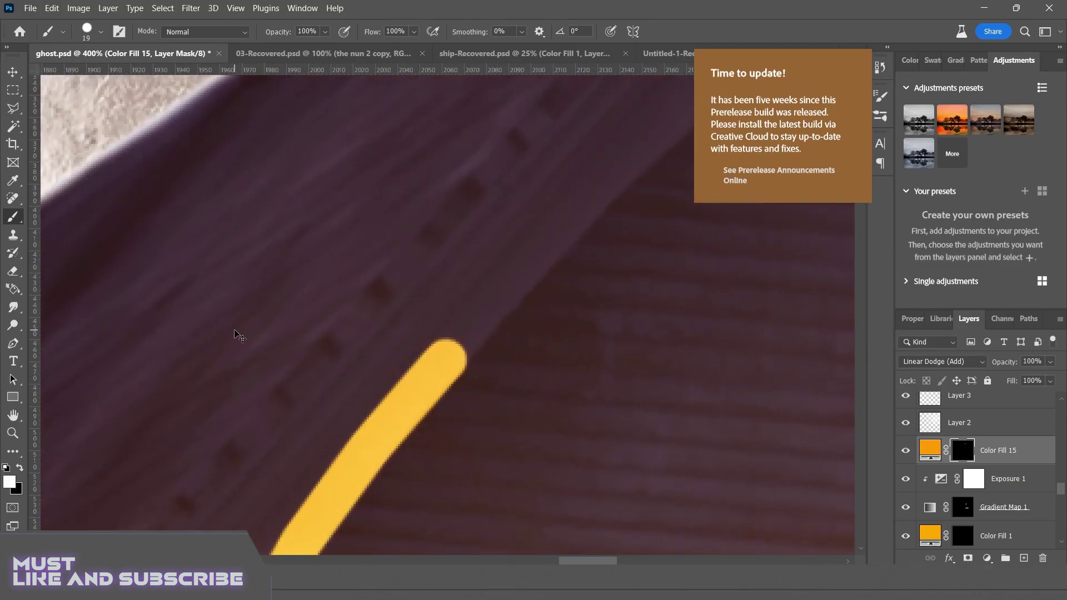
right_click(507, 103)
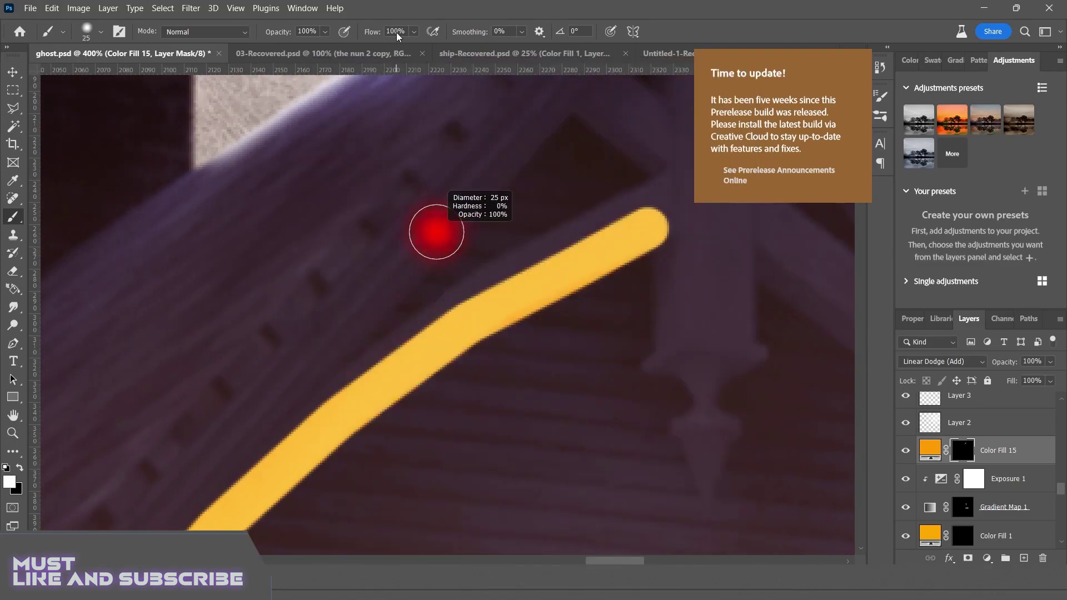
drag(511, 284, 681, 211)
mouse_move(545, 264)
mouse_down()
mouse_move(398, 355)
mouse_move(347, 442)
mouse_up()
mouse_move(348, 442)
mouse_down()
mouse_move(444, 280)
mouse_move(317, 338)
mouse_move(257, 398)
mouse_move(389, 311)
mouse_up()
mouse_move(389, 311)
mouse_down()
mouse_move(266, 412)
mouse_move(212, 489)
mouse_up()
mouse_move(211, 489)
mouse_down()
mouse_move(315, 286)
mouse_move(317, 241)
mouse_move(281, 288)
mouse_move(275, 375)
mouse_up()
key(ctrl+0)
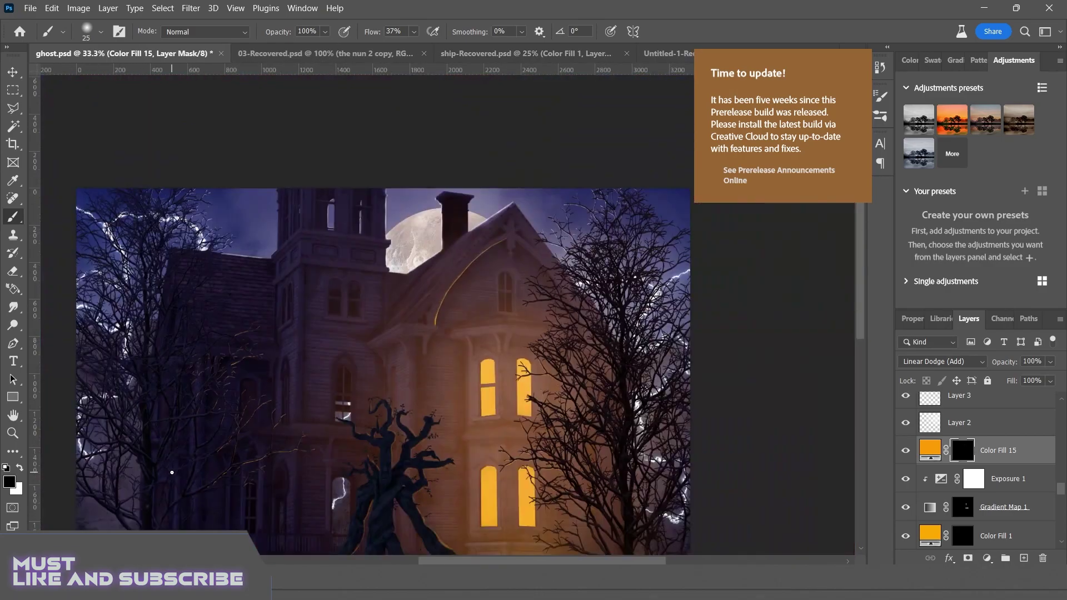
- Change Color Fill 15 to a red-orange and set its layer opacity to 47%
double_click(930, 449)
click(889, 140)
key(Return)
scroll(643, 435, down, 1)
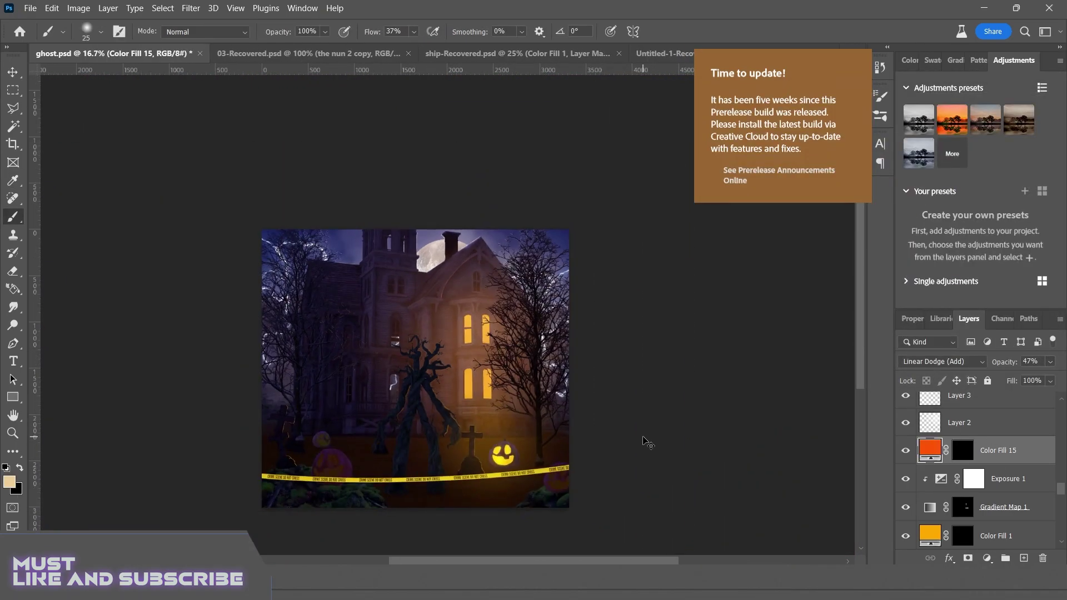
- Paint a red-orange band along the gable's right arch on Color Fill 15's mask at 100% flow
scroll(521, 386, up, 4)
scroll(348, 276, right, 5)
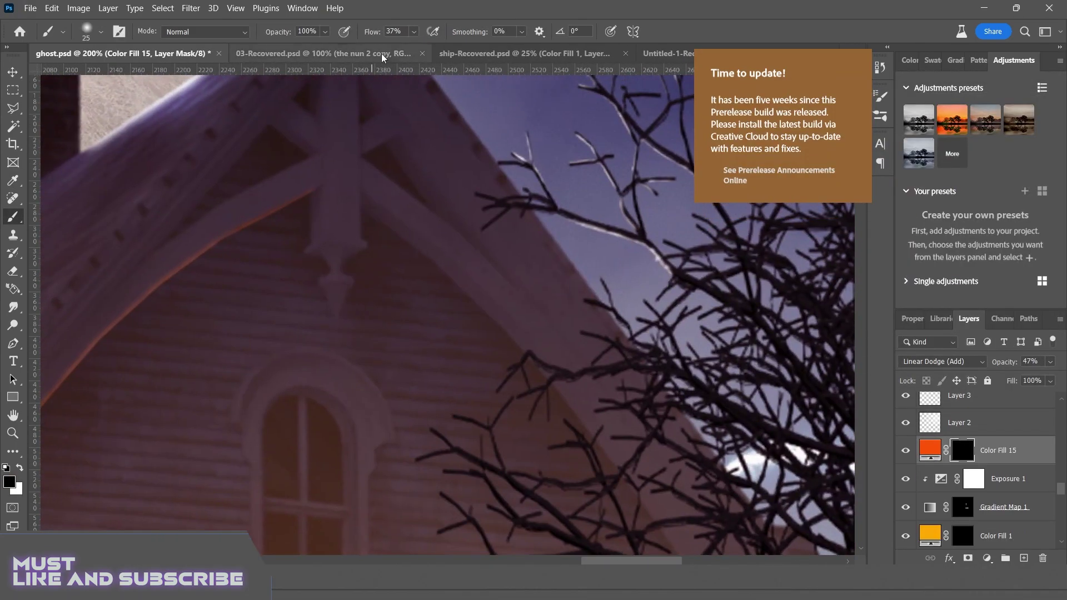
drag(452, 257, 687, 483)
scroll(742, 452, up, 2)
key(x)
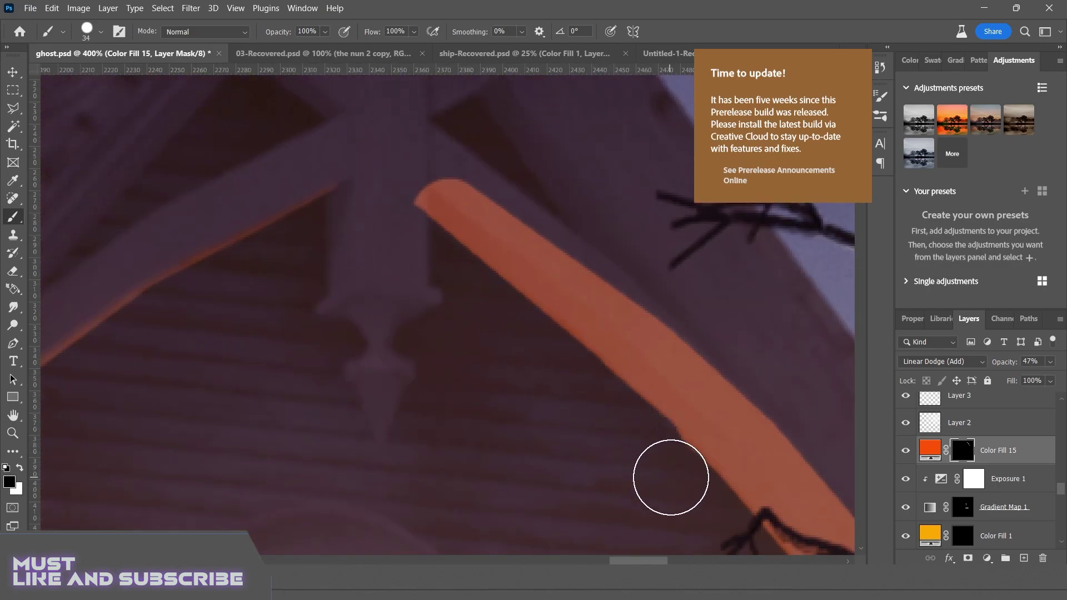
- Mask back the upper part of the right arch's band to a thin rim using a soft brush at 45% flow
scroll(393, 279, up, 2)
scroll(410, 190, up, 2)
key(bracketleft)
key(shift+4)
key(shift+5)
key(x)
scroll(483, 238, down, 3)
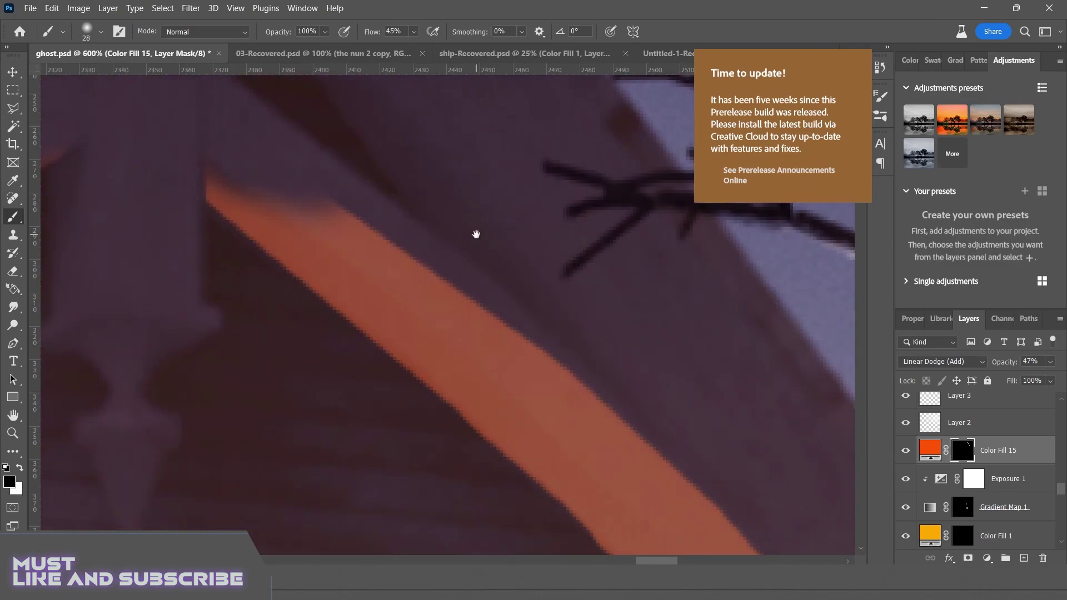
mouse_move(453, 262)
mouse_down()
mouse_move(571, 366)
mouse_move(587, 409)
mouse_move(540, 372)
mouse_move(628, 478)
mouse_up()
scroll(586, 410, right, 3)
scroll(476, 326, down, 3)
- Trim the lower part of the right arch's band to a thin rim where it runs behind the bare tree
mouse_move(486, 396)
mouse_down()
mouse_move(621, 491)
mouse_move(591, 466)
mouse_up()
scroll(515, 386, right, 3)
scroll(489, 300, down, 3)
scroll(463, 333, right, 3)
mouse_move(462, 333)
mouse_down()
mouse_move(469, 436)
mouse_move(556, 500)
mouse_up()
scroll(555, 500, down, 3)
drag(286, 233, 460, 507)
scroll(444, 489, right, 3)
- Soften the painted gable rim light on the mask with a large soft brush at 25% opacity
key(ctrl+1)
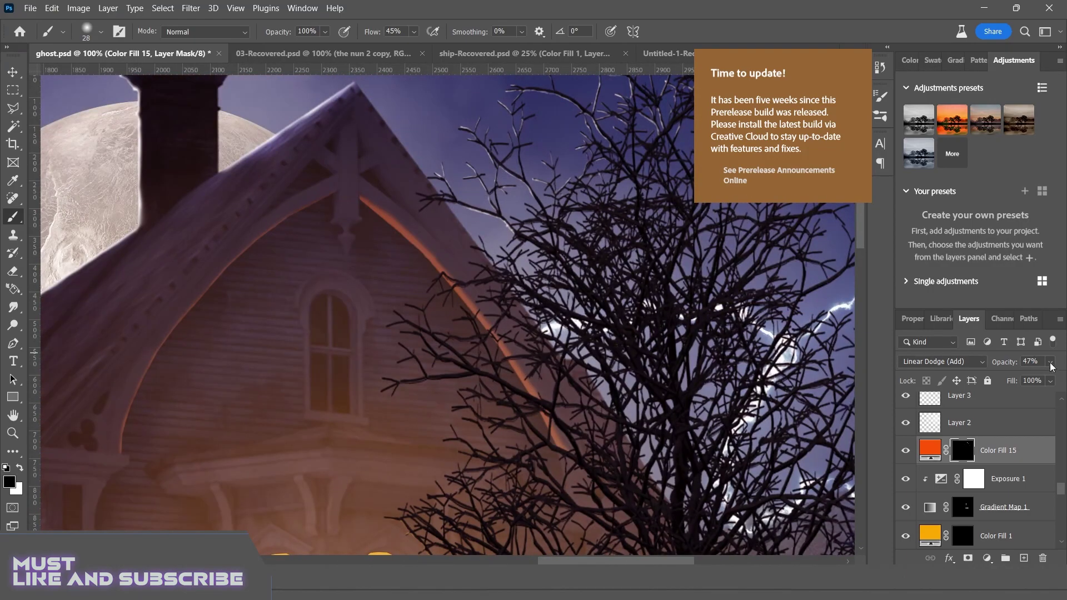
scroll(444, 250, down, 3)
key(ctrl+1)
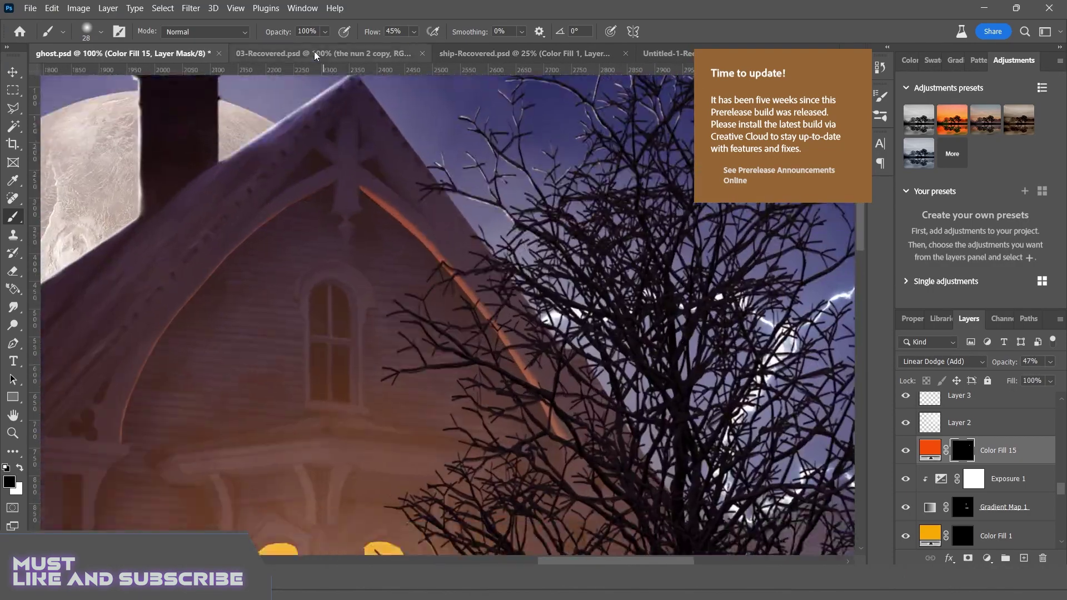
scroll(550, 338, up, 6)
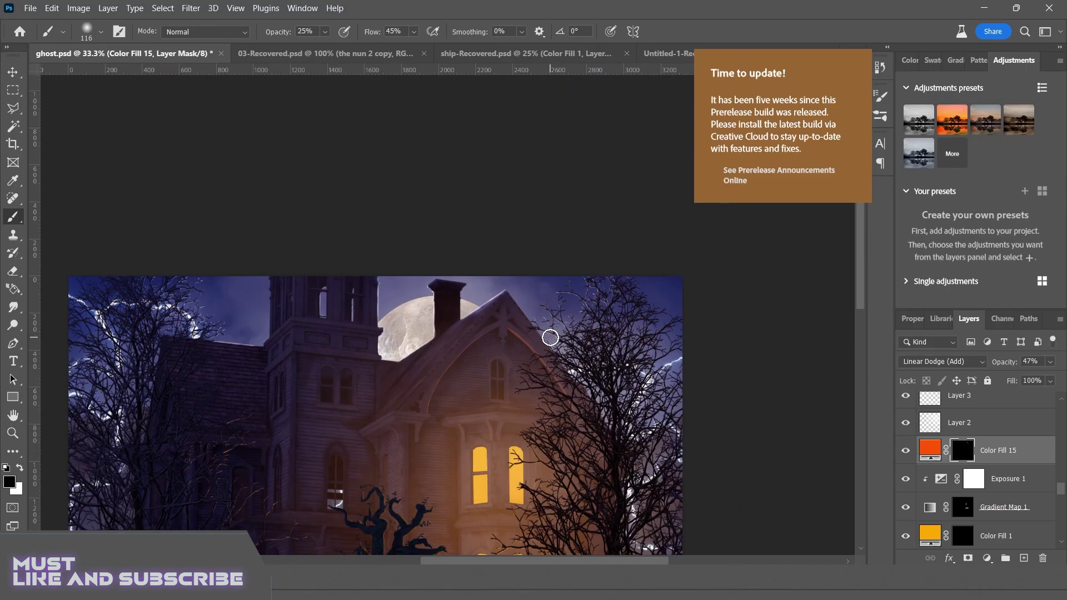
drag(478, 389, 461, 414)
- Paint an orange strip under the bay window eave beside the right tree and fade its lower edge at 14% flow
key(x)
scroll(461, 404, down, 10)
drag(483, 167, 615, 182)
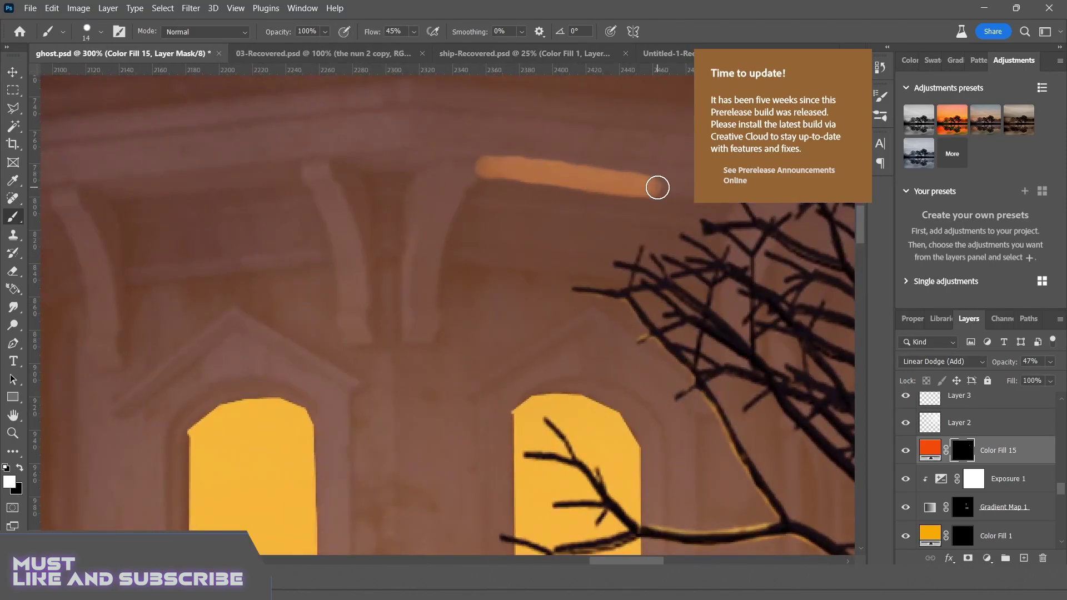
scroll(615, 181, right, 3)
scroll(404, 262, up, 1)
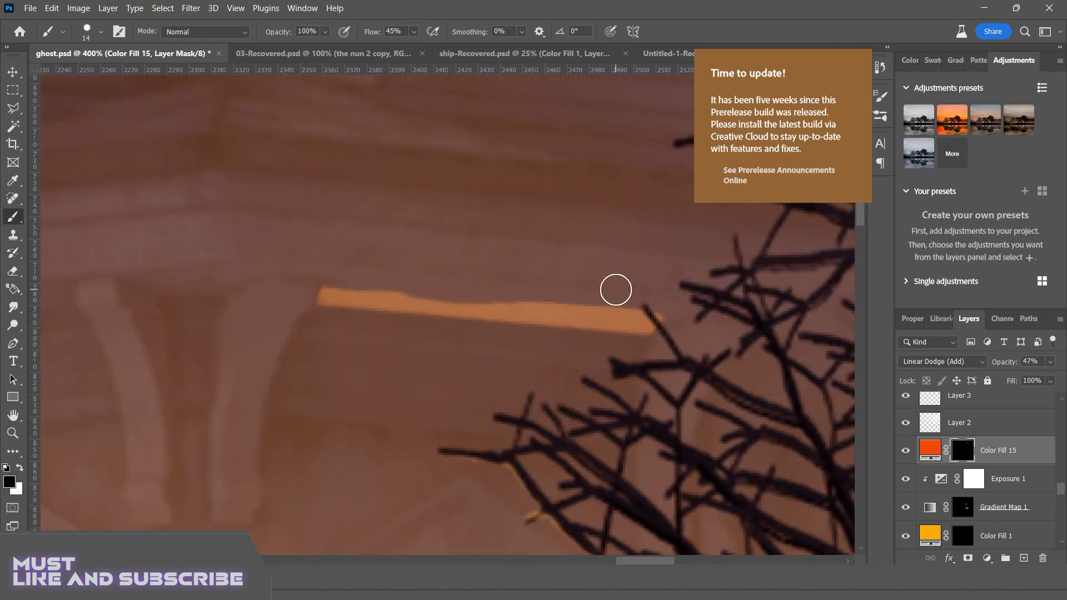
shift+click(313, 265)
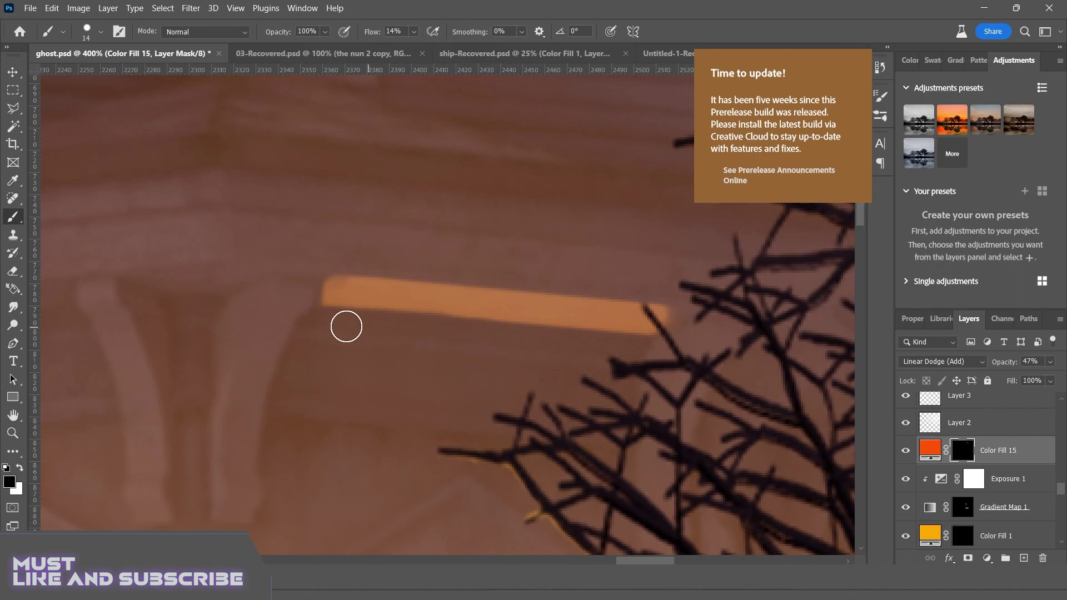
scroll(708, 347, down, 9)
scroll(703, 342, up, 5)
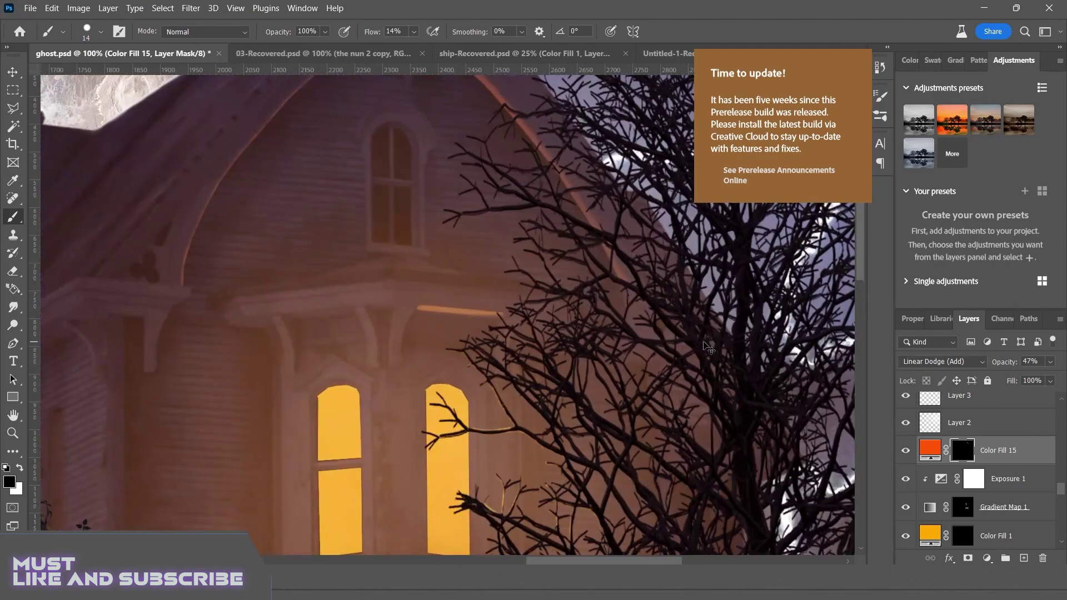
- Shape a matching thin orange strip beneath the eave's left section between its two brackets, blending it at 14% flow
scroll(197, 414, down, 6)
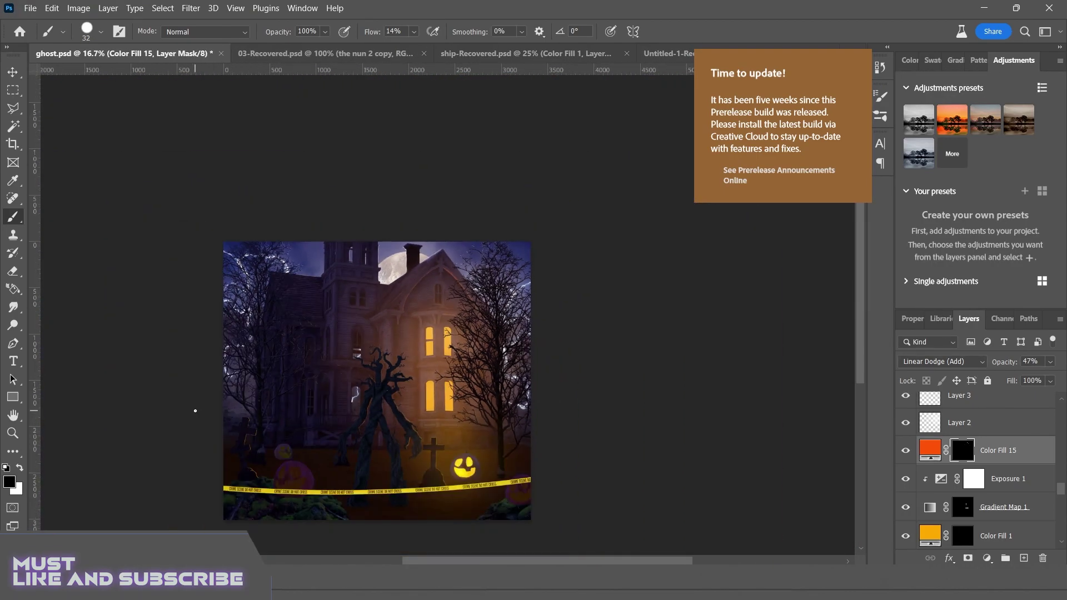
scroll(199, 417, up, 8)
scroll(199, 416, left, 2)
key(bracketleft)
key(bracketleft)
key(bracketleft)
mouse_move(326, 303)
mouse_down()
mouse_move(228, 309)
mouse_move(431, 320)
mouse_up()
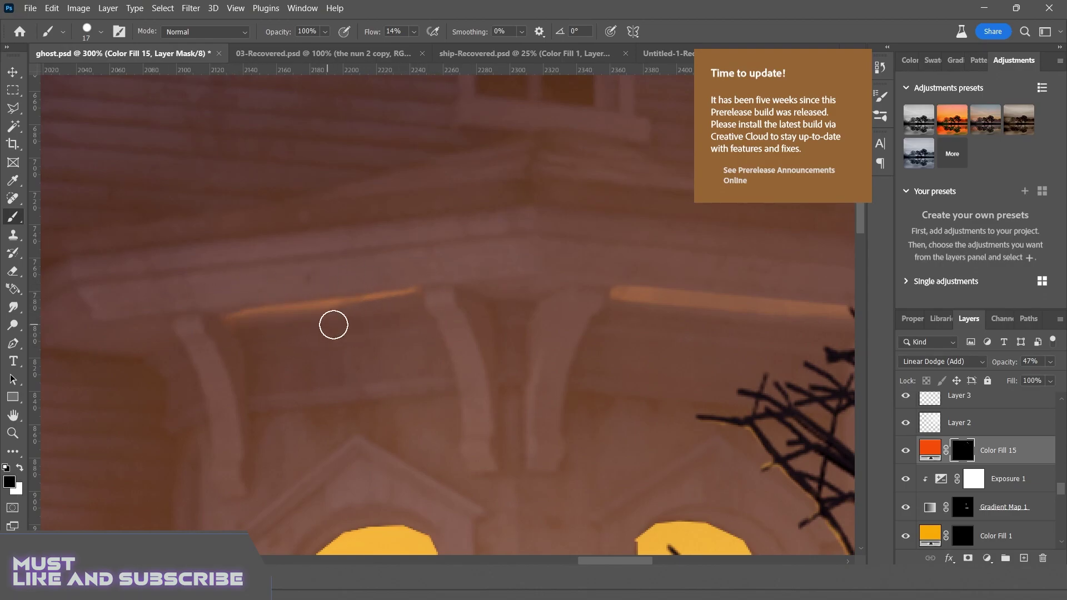
scroll(256, 366, down, 7)
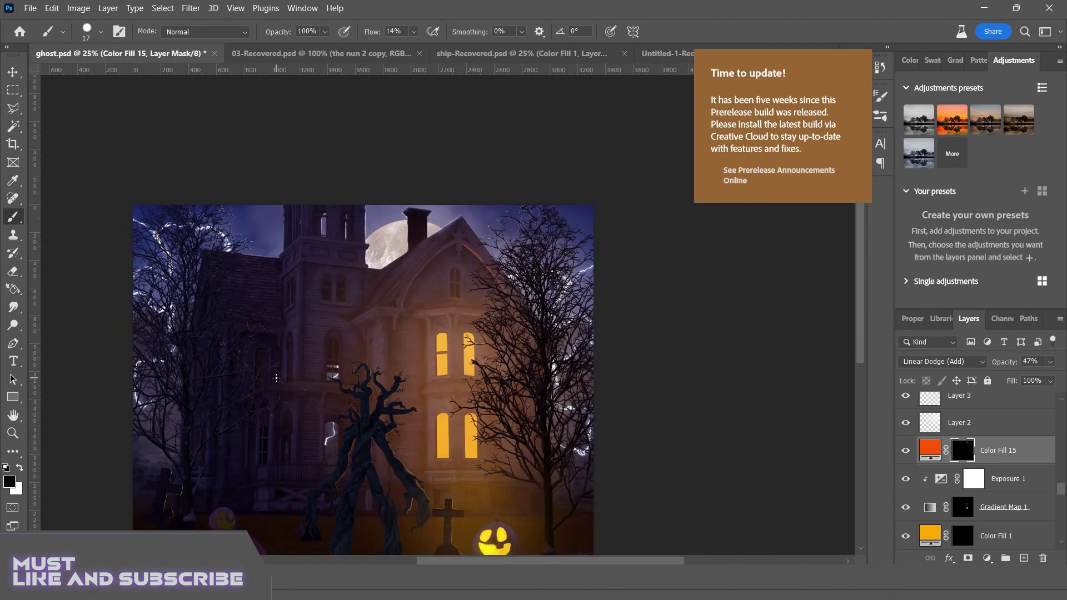
- Find the 26% opacity Layer 2 haze over the house and hide it
scroll(276, 378, up, 3)
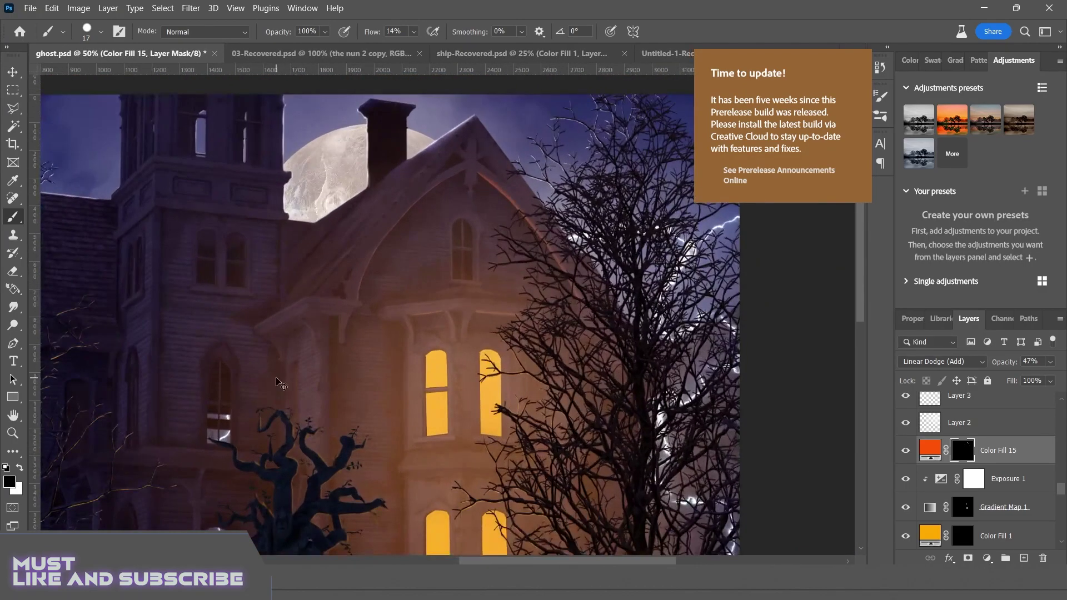
scroll(276, 378, right, 3)
key(v)
scroll(978, 472, down, 2)
click(906, 482)
scroll(907, 492, down, 5)
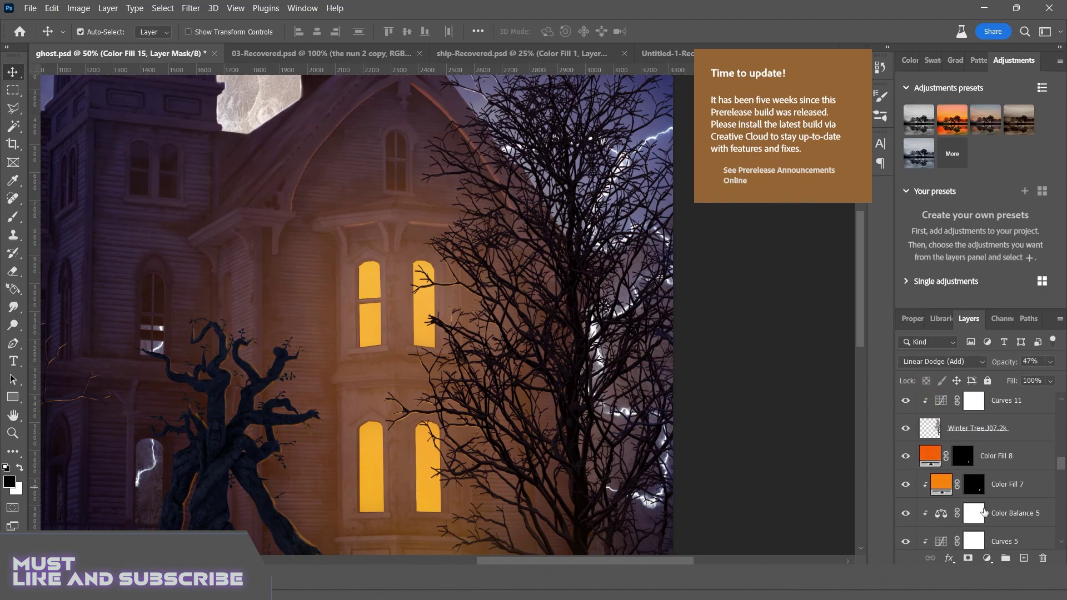
click(907, 491)
scroll(906, 492, up, 2)
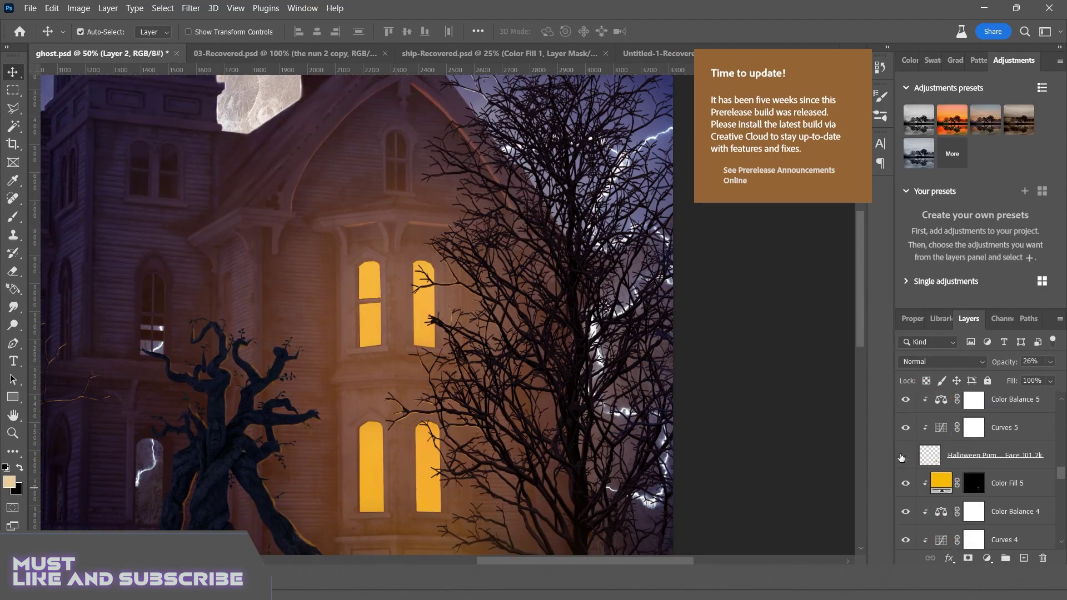
scroll(427, 382, up, 1)
scroll(427, 382, up, 2)
scroll(427, 383, down, 5)
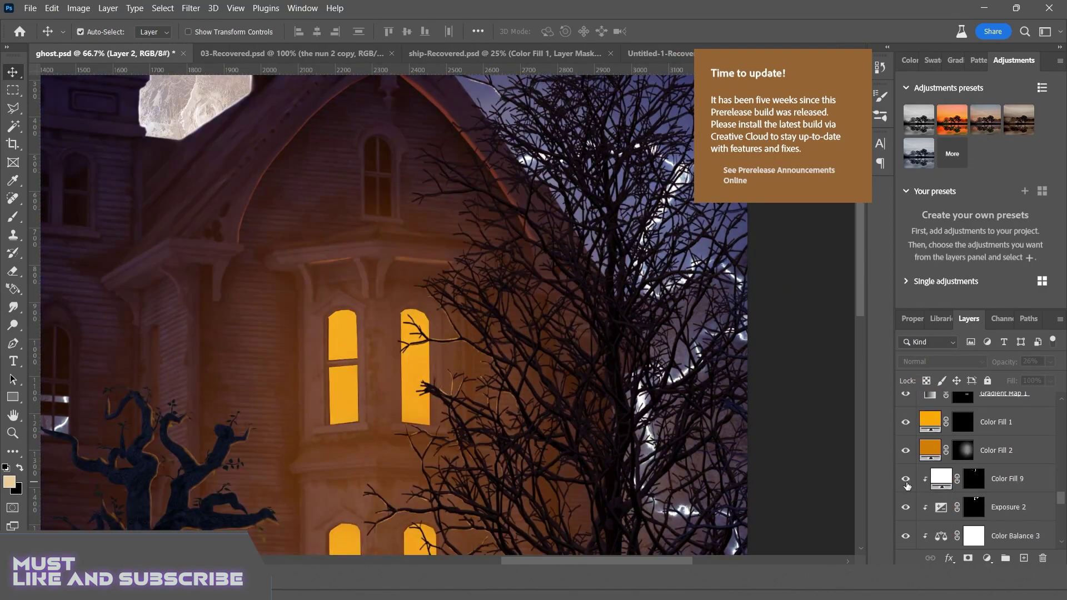
scroll(910, 494, down, 6)
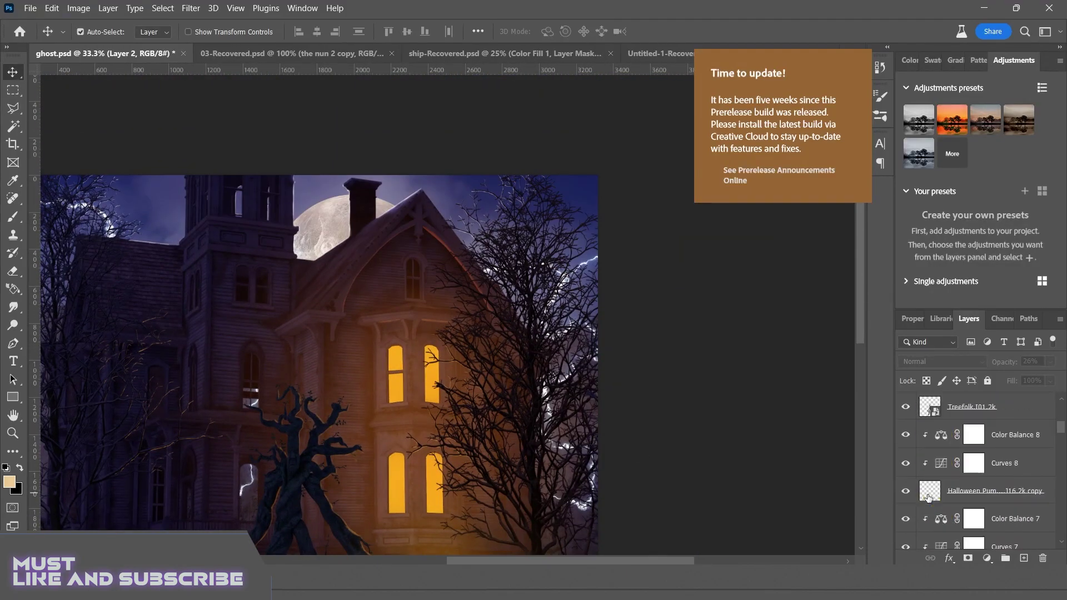
scroll(910, 495, down, 6)
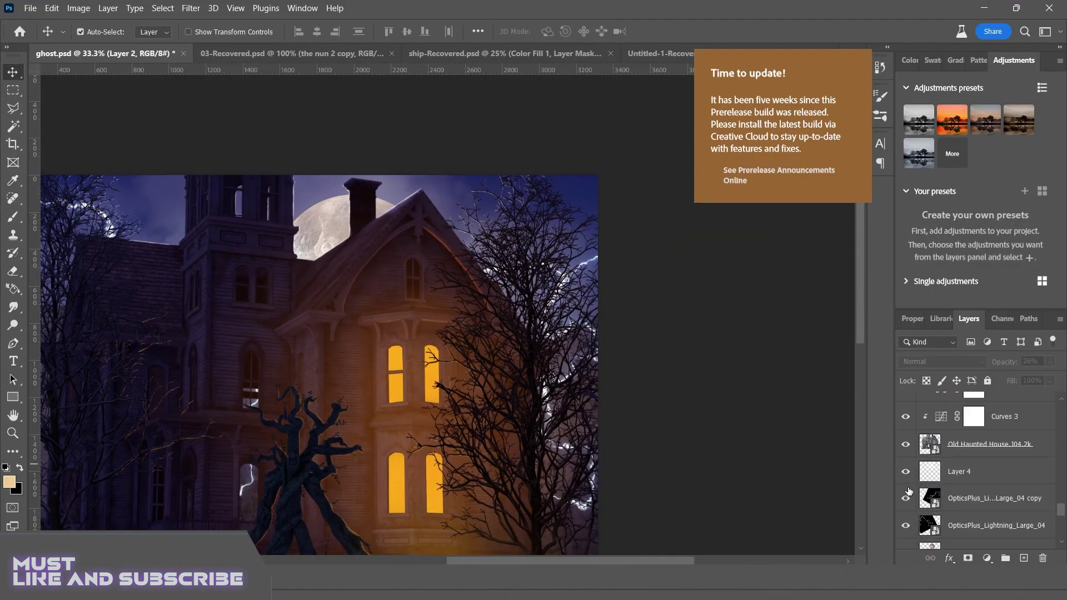
click(1046, 457)
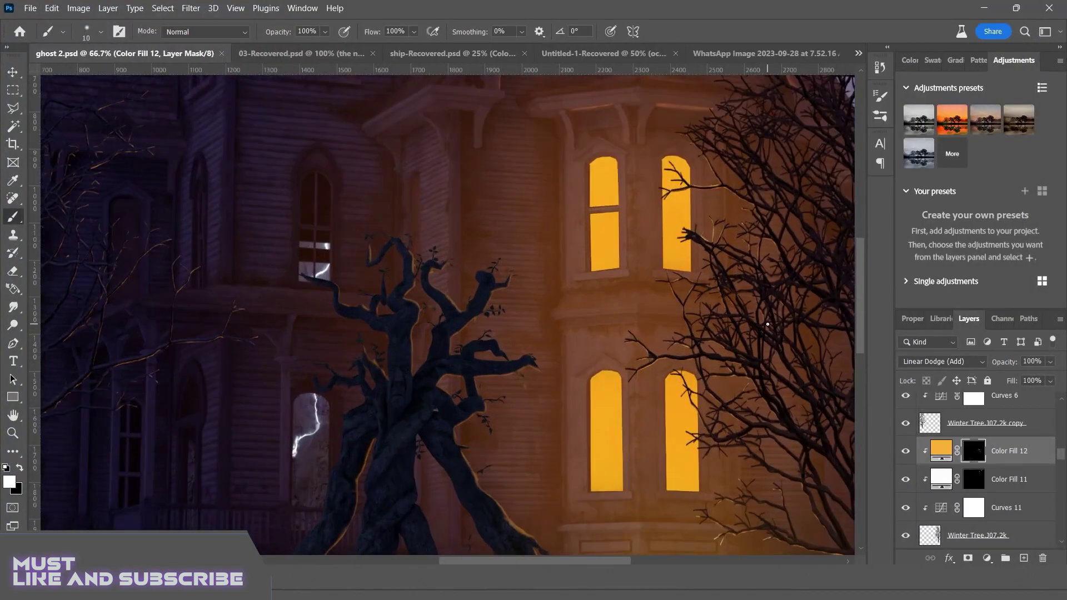
- Paint an orange rim on the tree creature's Color Fill 4 mask at 27% flow, following the right edge of its twisted trunk
scroll(443, 203, down, 5)
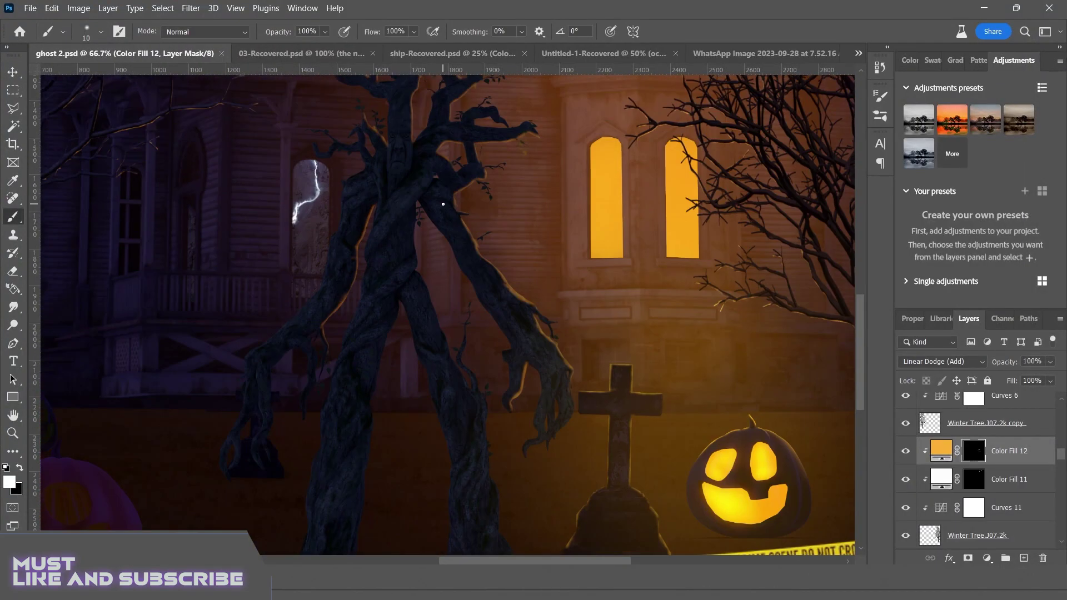
click(11, 74)
click(393, 221)
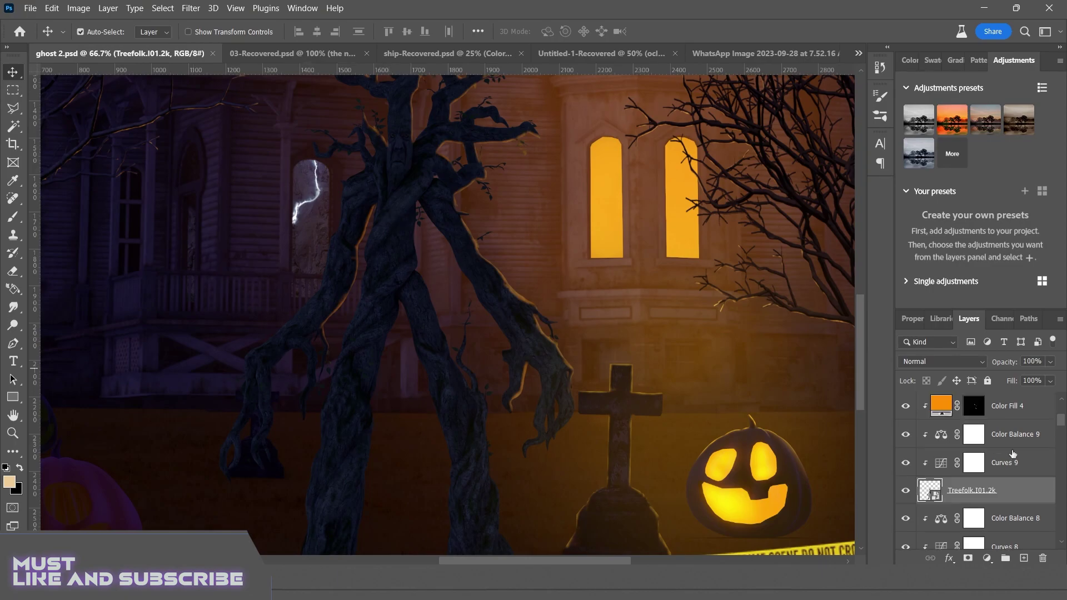
scroll(474, 264, up, 6)
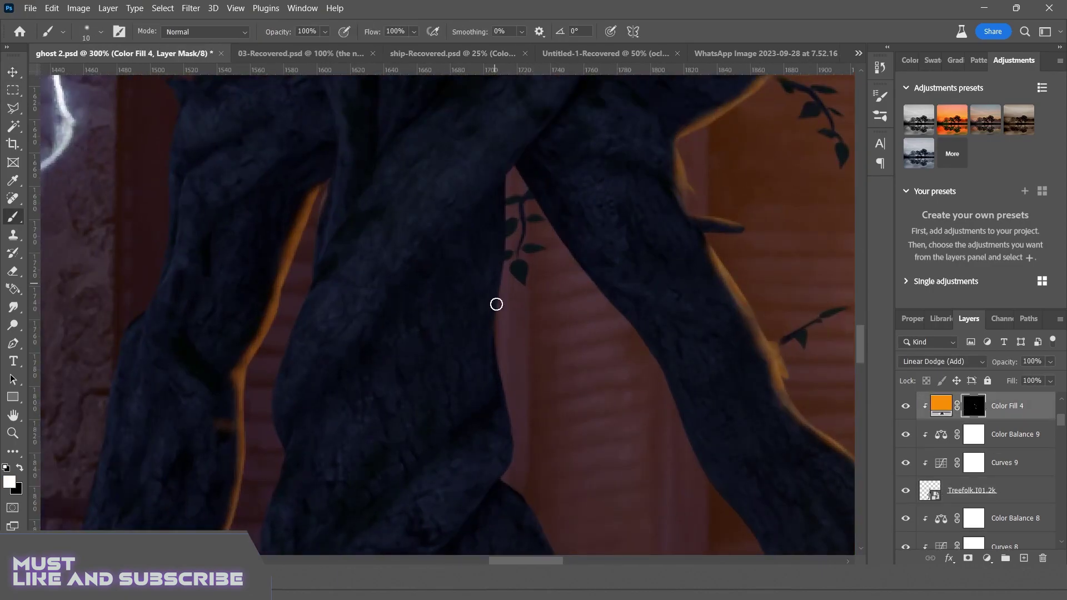
key(shift+2)
key(shift+7)
drag(505, 172, 510, 222)
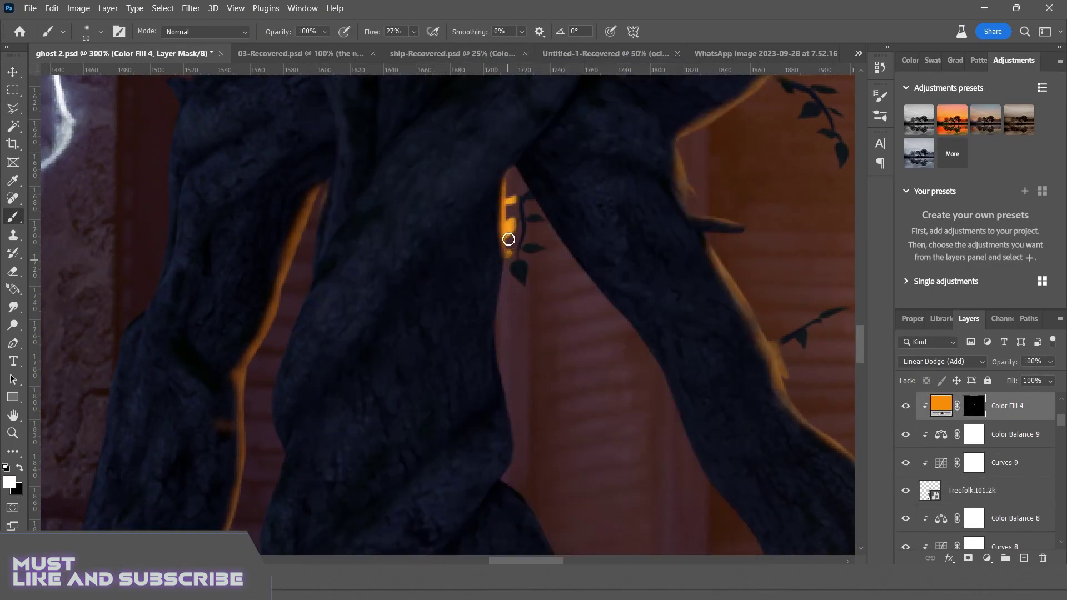
scroll(440, 266, down, 3)
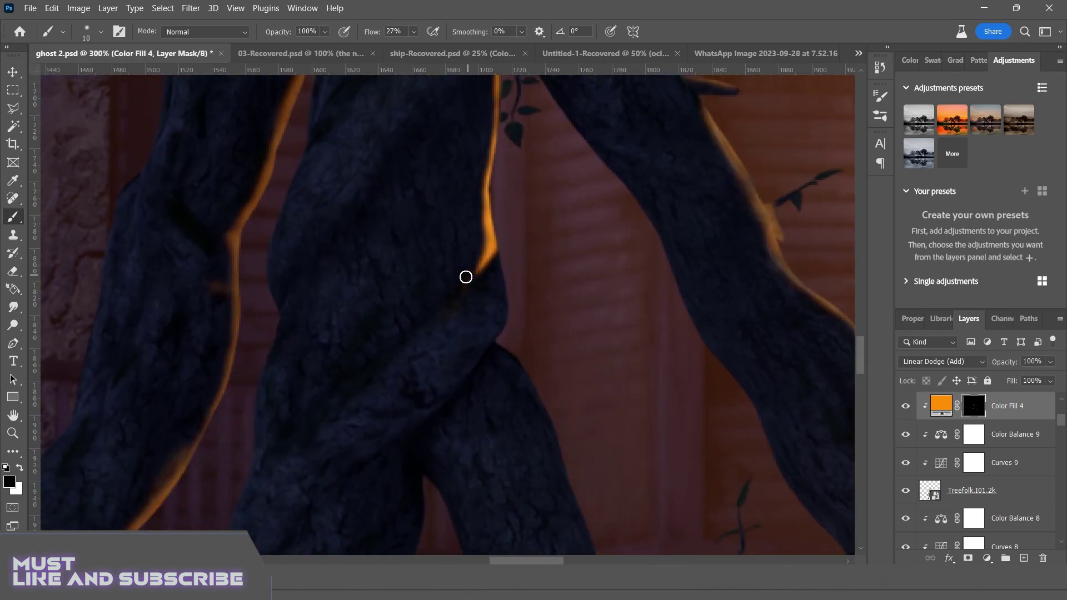
drag(512, 345, 459, 278)
drag(451, 284, 511, 354)
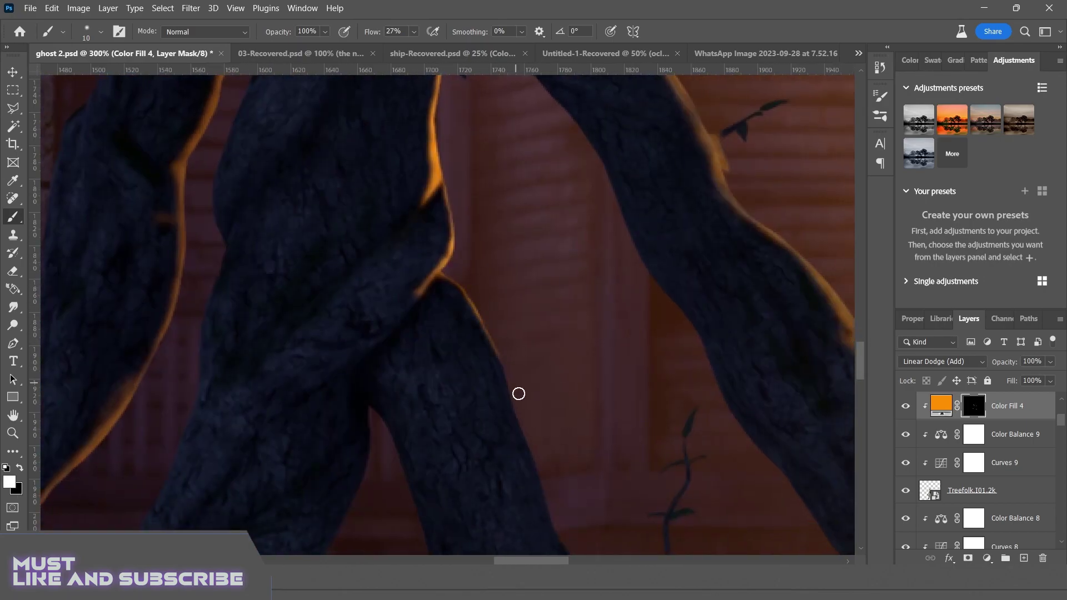
- Continue the thin orange rim down the outer edge of the creature's right leg to the bulge at the vine's base
scroll(515, 379, down, 2)
mouse_move(412, 236)
mouse_down()
mouse_move(441, 288)
mouse_move(444, 383)
mouse_up()
scroll(472, 314, down, 2)
drag(472, 314, 453, 336)
scroll(465, 319, down, 1)
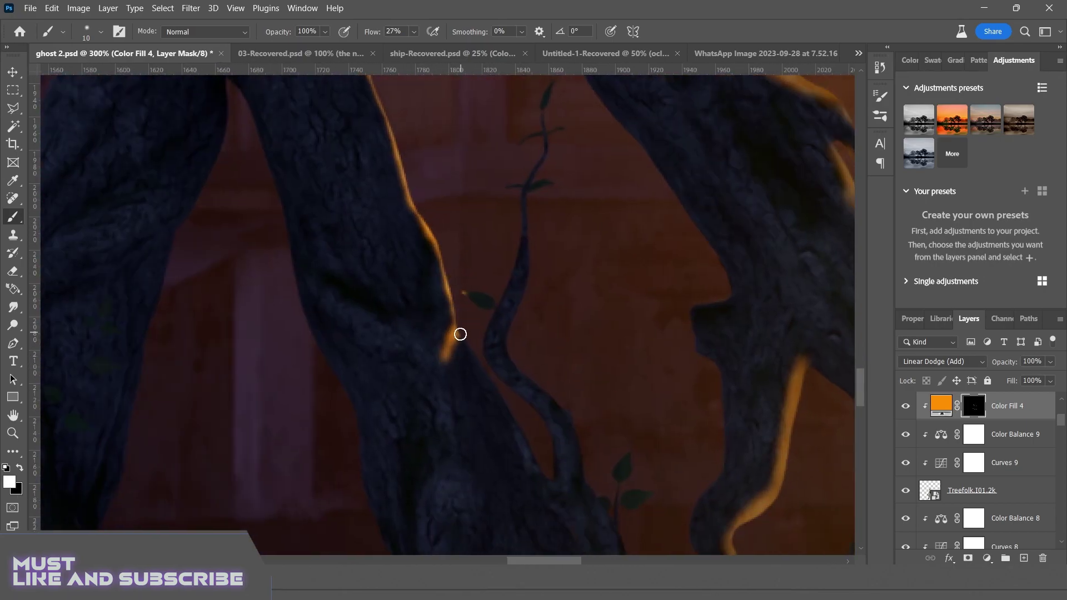
- Paint an orange rim along the thin vine beside the creature's right leg and trim the spill with black
scroll(467, 335, up, 3)
drag(528, 228, 526, 255)
key(x)
scroll(515, 331, down, 1)
drag(523, 211, 517, 389)
scroll(522, 334, down, 2)
key(x)
- Extend the orange rim down the right edge of the creature's lower leg to the crime scene tape
scroll(456, 193, down, 2)
scroll(487, 248, down, 3)
drag(493, 109, 502, 269)
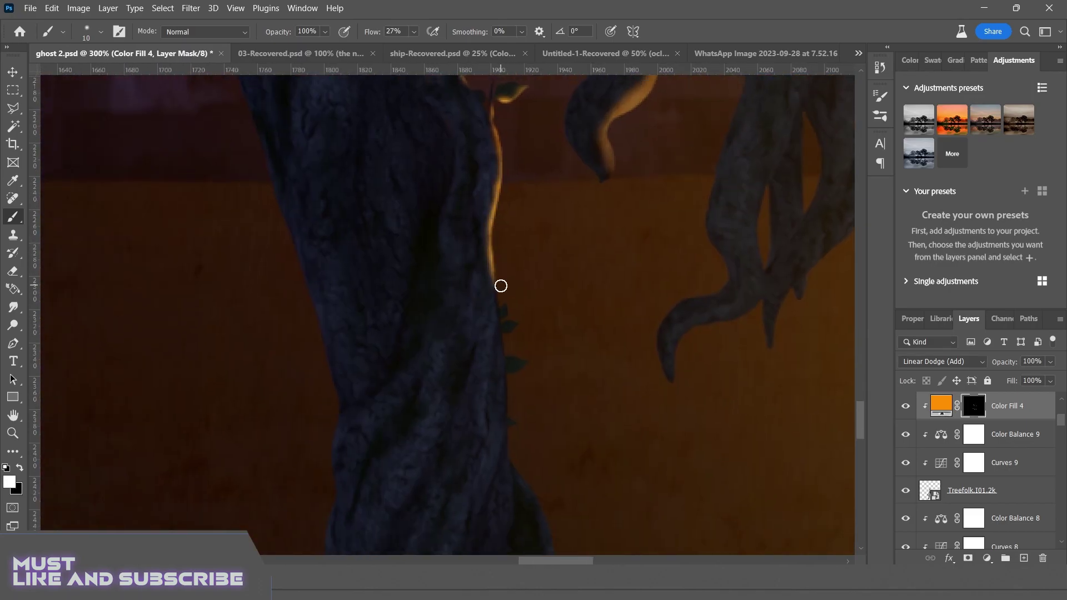
key(x)
drag(516, 353, 511, 408)
scroll(500, 262, down, 6)
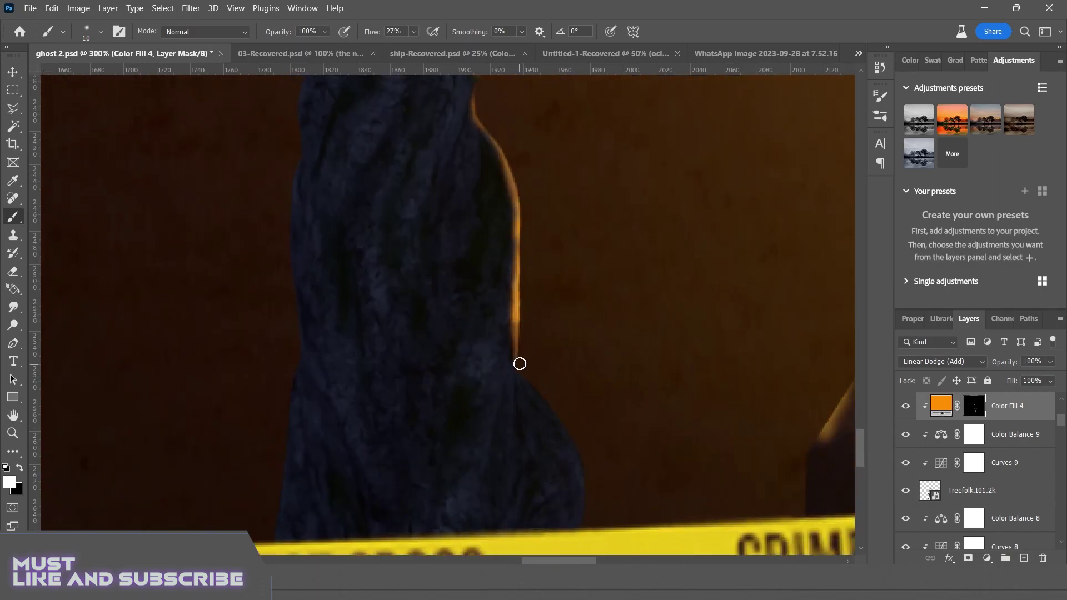
scroll(558, 356, down, 7)
scroll(559, 356, up, 4)
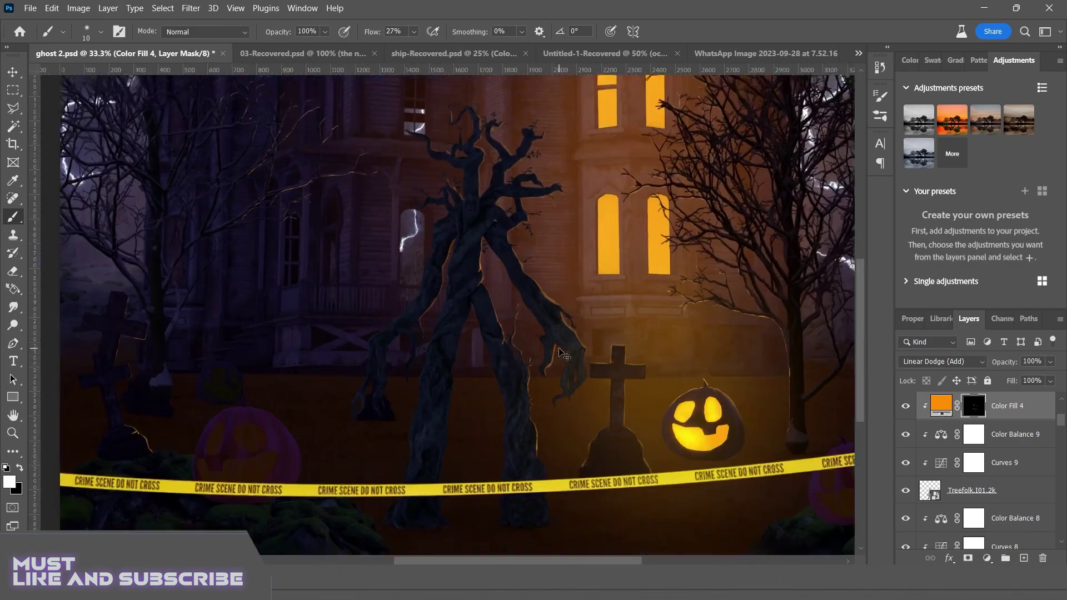
scroll(504, 367, up, 1)
key(x)
scroll(504, 367, down, 2)
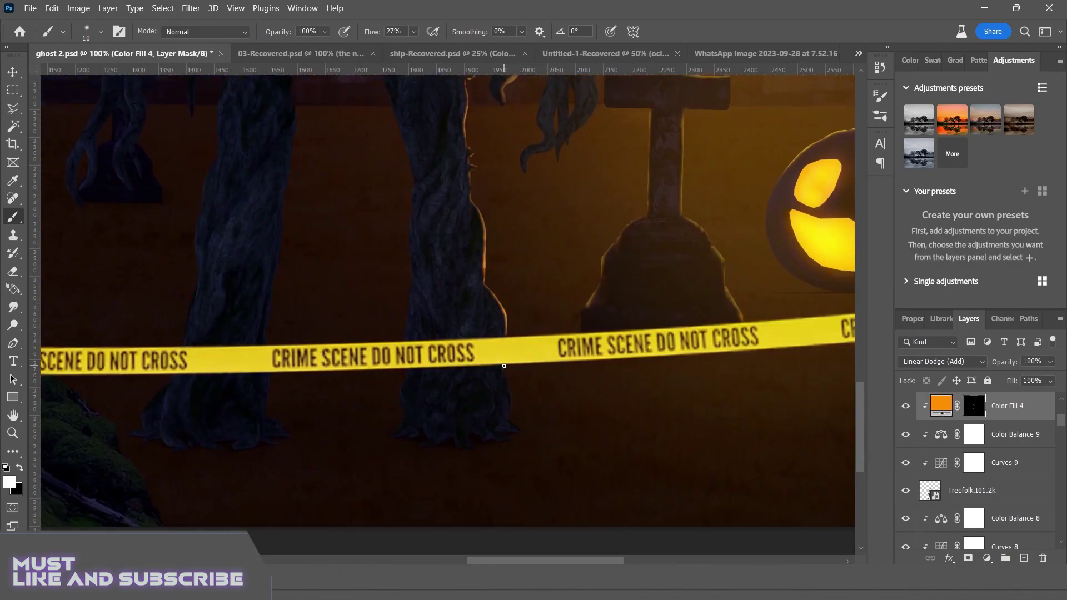
- Touch up the creature's orange rim around its face and upper branches, alternating white and black on the mask
scroll(519, 450, up, 10)
scroll(517, 445, up, 2)
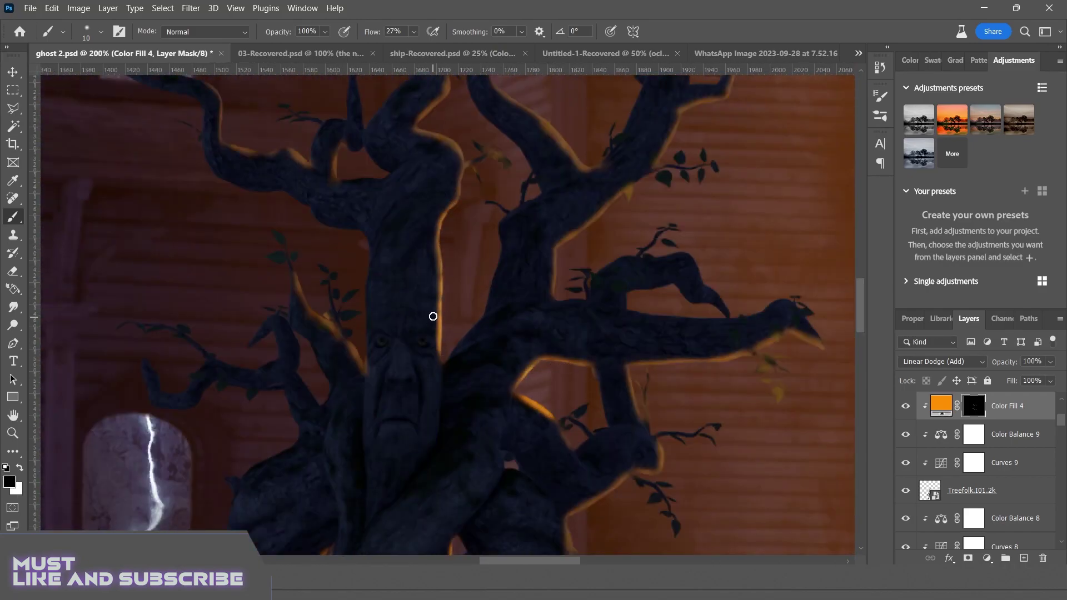
scroll(438, 313, up, 4)
key(x)
scroll(439, 222, up, 2)
key(x)
scroll(456, 222, down, 7)
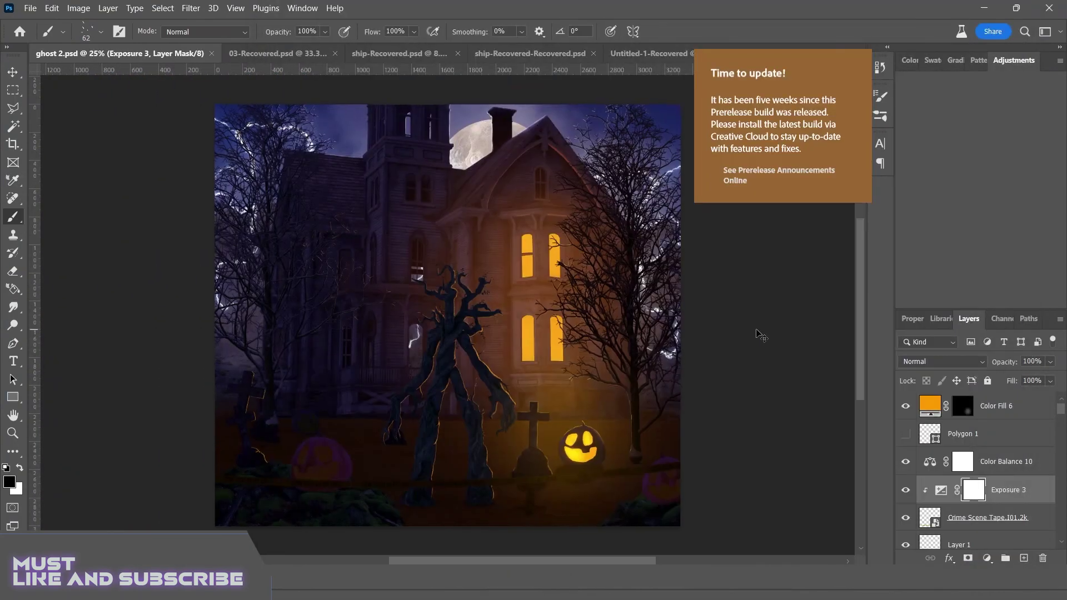
- Strengthen the orange rim under the creature's right-hand branches on the Color Fill 4 mask with a 5 px brush
scroll(654, 301, up, 3)
scroll(654, 300, up, 5)
key(b)
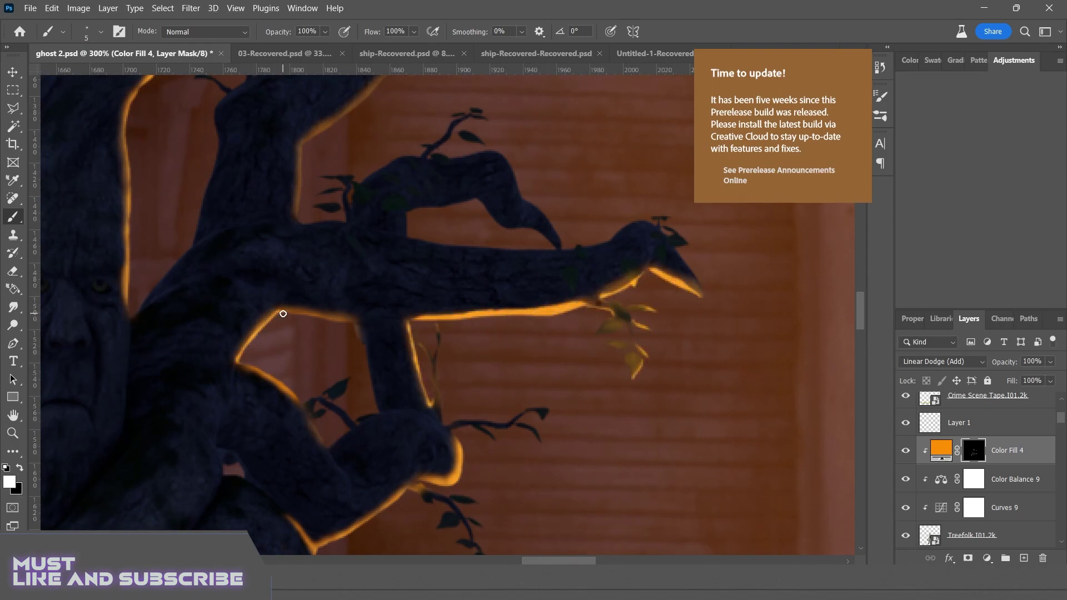
scroll(350, 382, up, 4)
scroll(232, 385, right, 2)
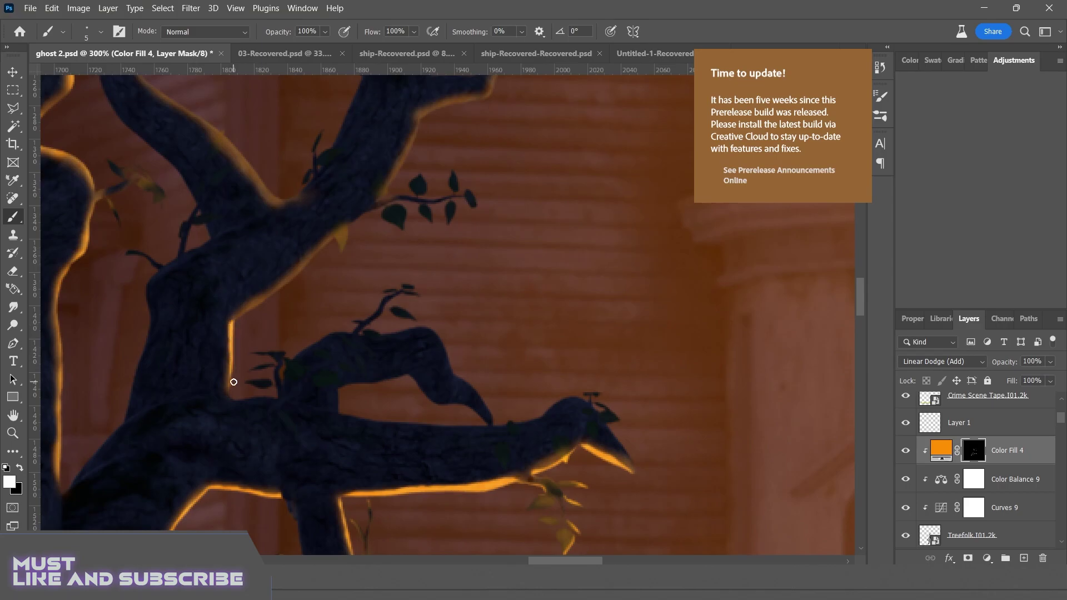
- Sharpen the orange rim along the creature's topmost forked branches with the same 5 px brush
scroll(382, 221, up, 3)
scroll(419, 222, left, 4)
scroll(486, 255, up, 2)
key(x)
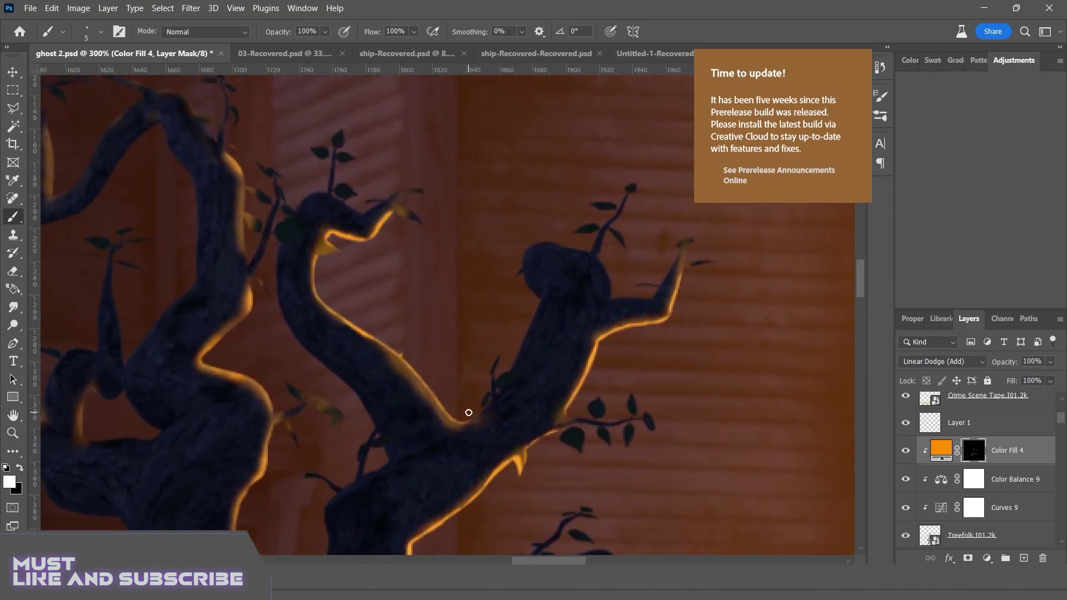
scroll(468, 412, down, 5)
scroll(978, 472, down, 3)
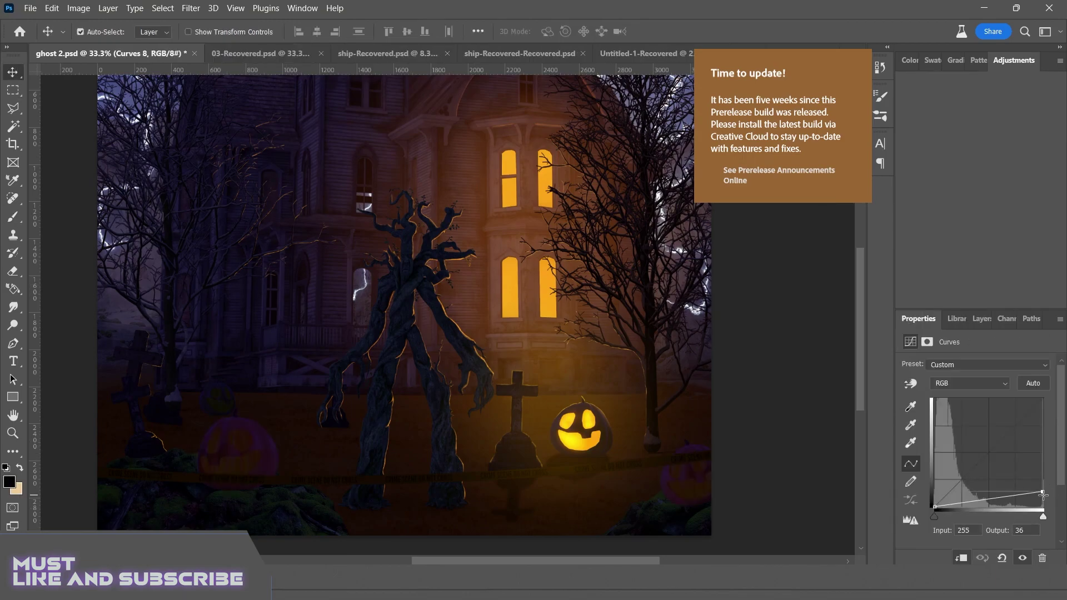
- Add a clipped yellow solid color fill above the pumpkin's Color Balance 8 layer and invert its mask to black
click(987, 558)
click(872, 136)
key(Return)
key(ctrl+i)
- Outline both eyes of the large left pumpkin with the Polygonal Lasso as one selection
scroll(466, 317, up, 5)
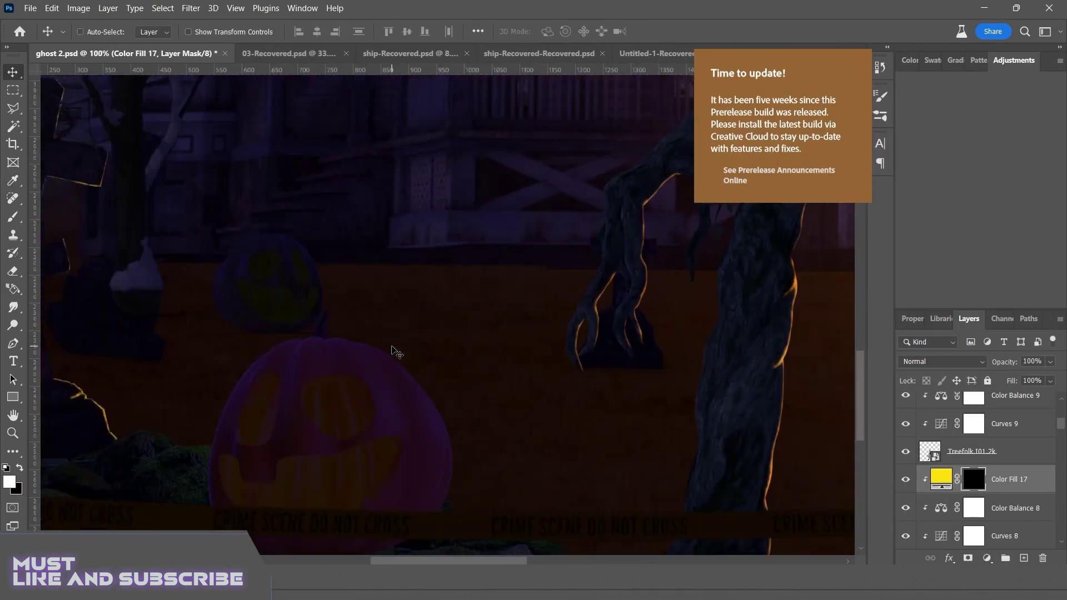
key(l)
click(571, 319)
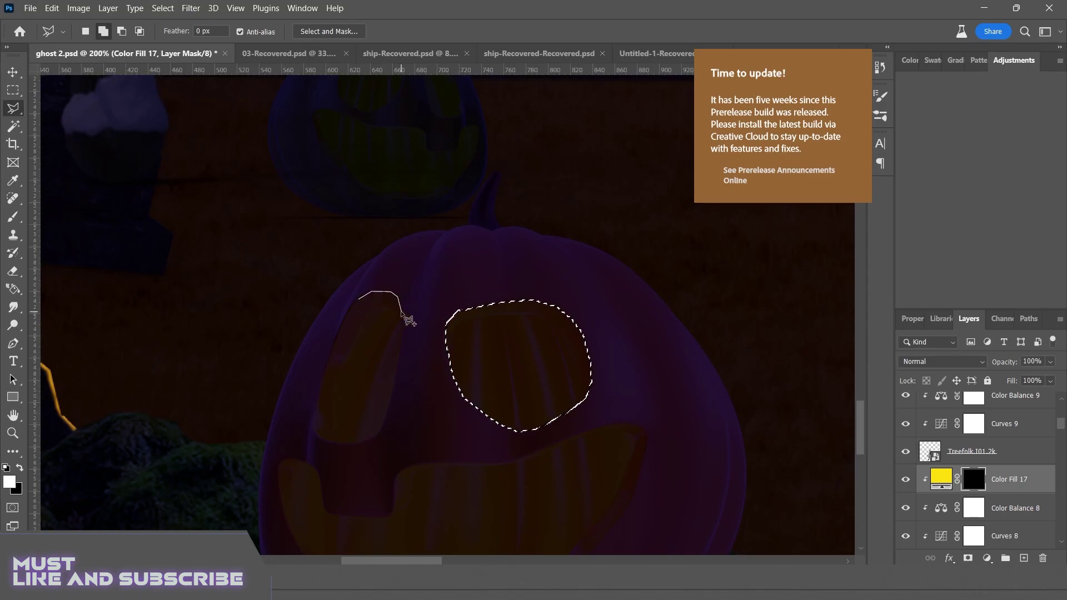
double_click(317, 395)
scroll(323, 378, down, 3)
scroll(322, 378, right, 1)
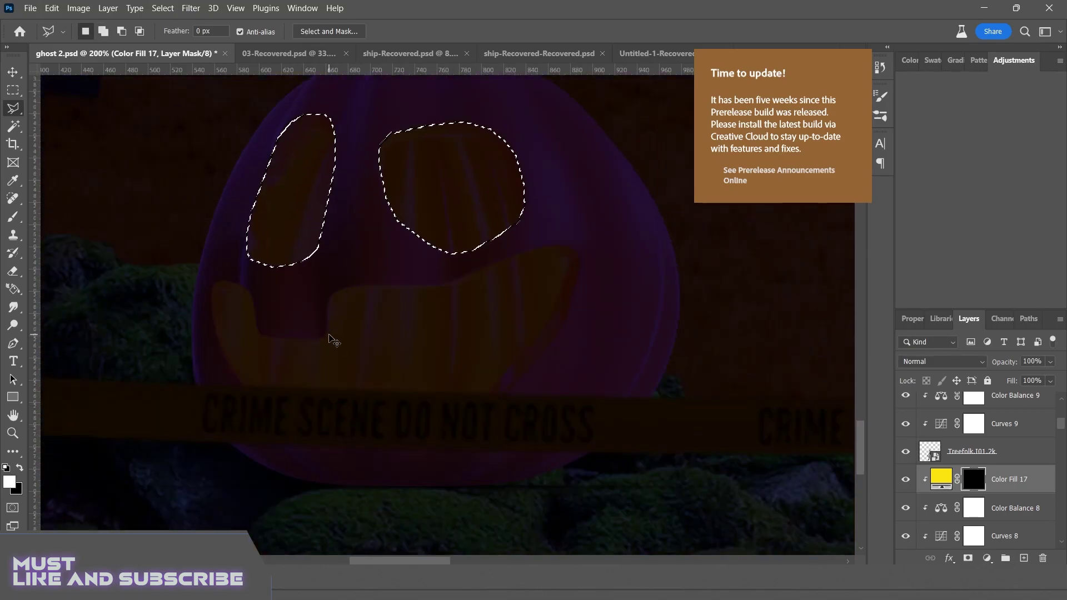
- Add the left pumpkin's mouth to the eye selection, tracing its edge with the Polygonal Lasso
click(439, 287)
click(516, 256)
click(569, 261)
click(463, 417)
click(319, 442)
click(215, 282)
click(259, 332)
click(319, 340)
click(332, 336)
- Reveal the yellow fill in the left pumpkin's selected eyes and mouth, and clear the selection
key(b)
key(alt+BackSpace)
key(ctrl+d)
key(ctrl+minus)
key(ctrl+minus)
key(ctrl+minus)
key(ctrl+minus)
key(ctrl+minus)
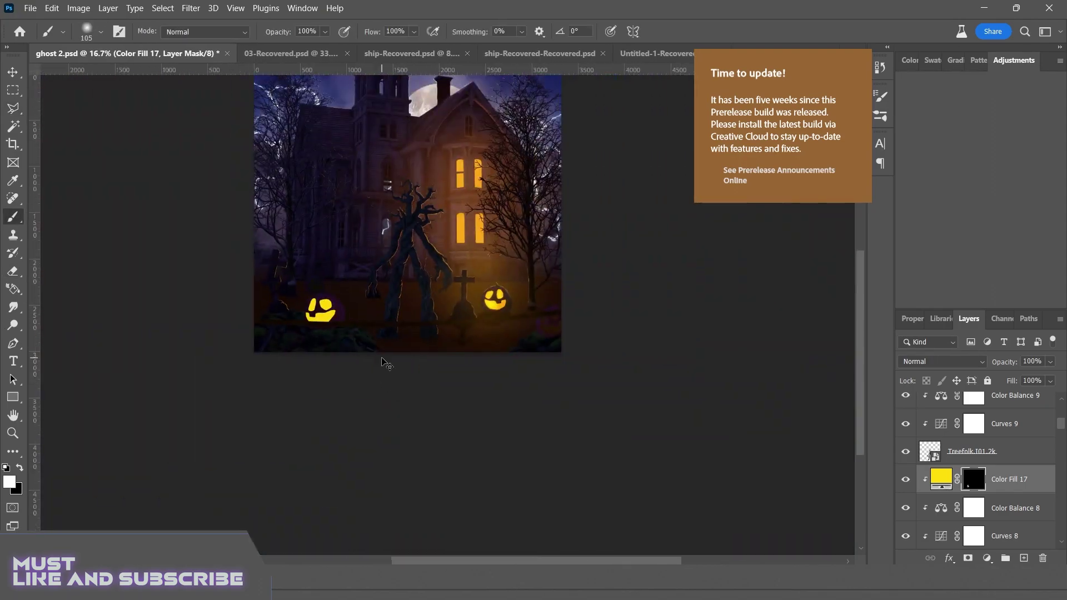
- Lasso the far-right pumpkin's eyes and mouth, reveal the yellow fill inside them on the Color Fill 17 mask, and deselect
scroll(398, 352, up, 5)
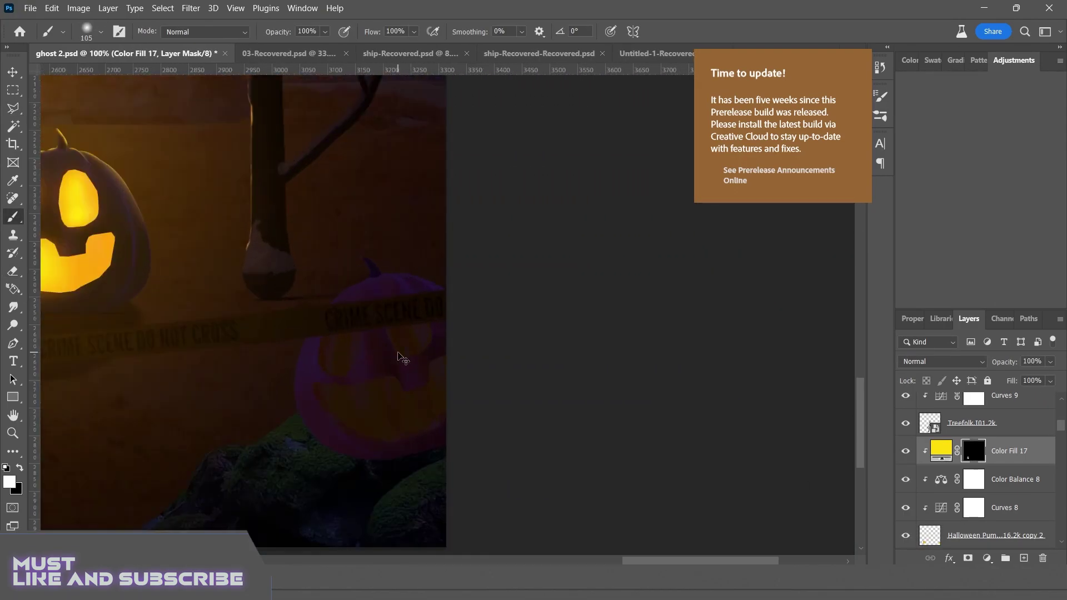
key(l)
click(434, 301)
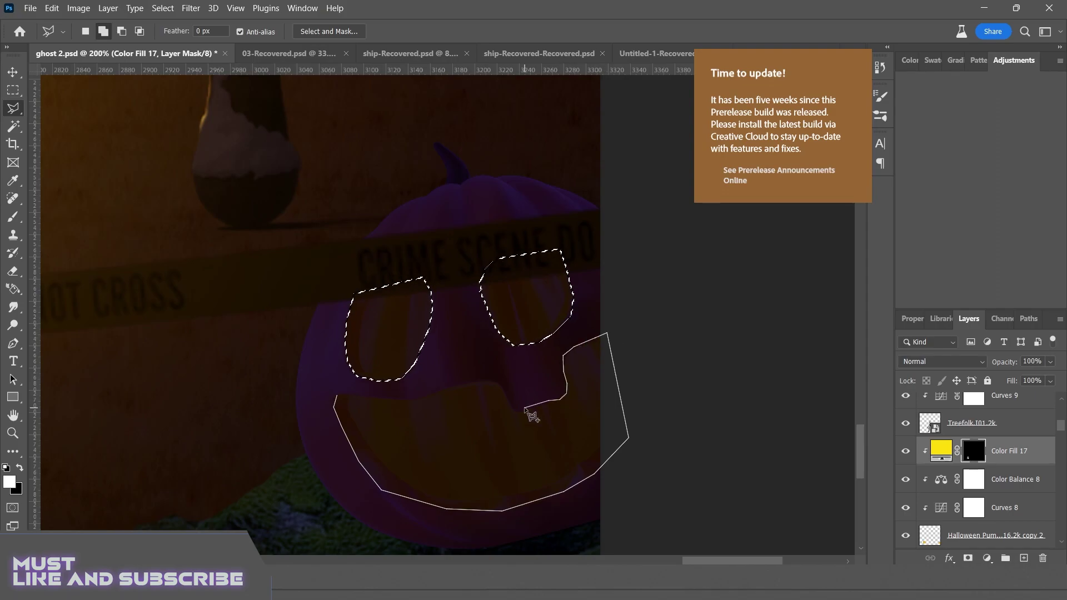
double_click(409, 408)
key(b)
key(alt+BackSpace)
key(ctrl+d)
click(987, 558)
click(1012, 129)
key(alt+shift+w)
key(Delete)
- Select both yellow eyes of the far-right pumpkin with the Polygonal Lasso
scroll(563, 405, down, 4)
key(ctrl+plus)
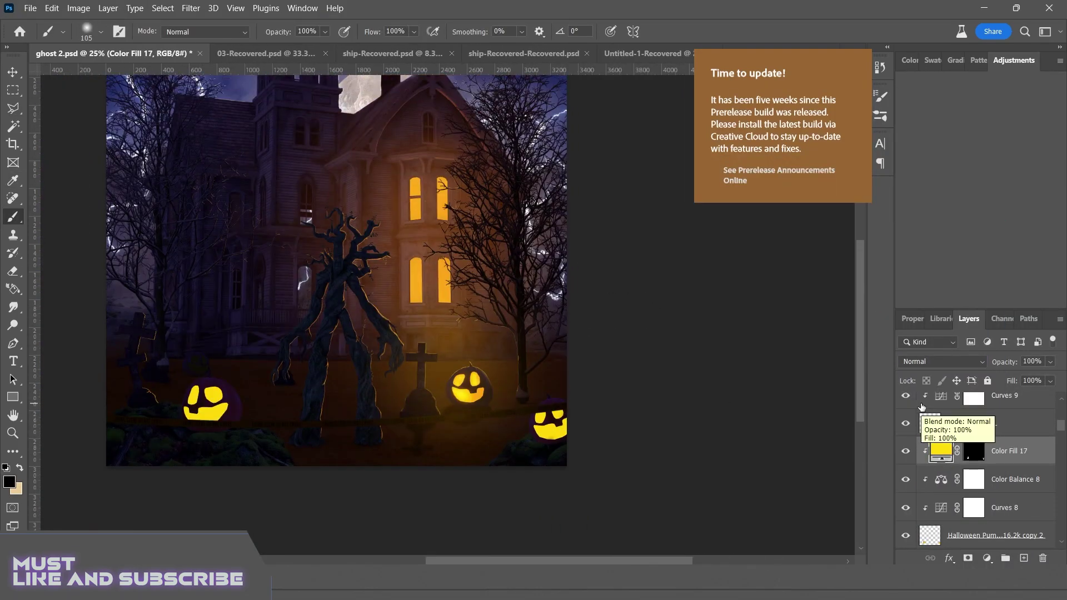
key(ctrl+plus)
key(l)
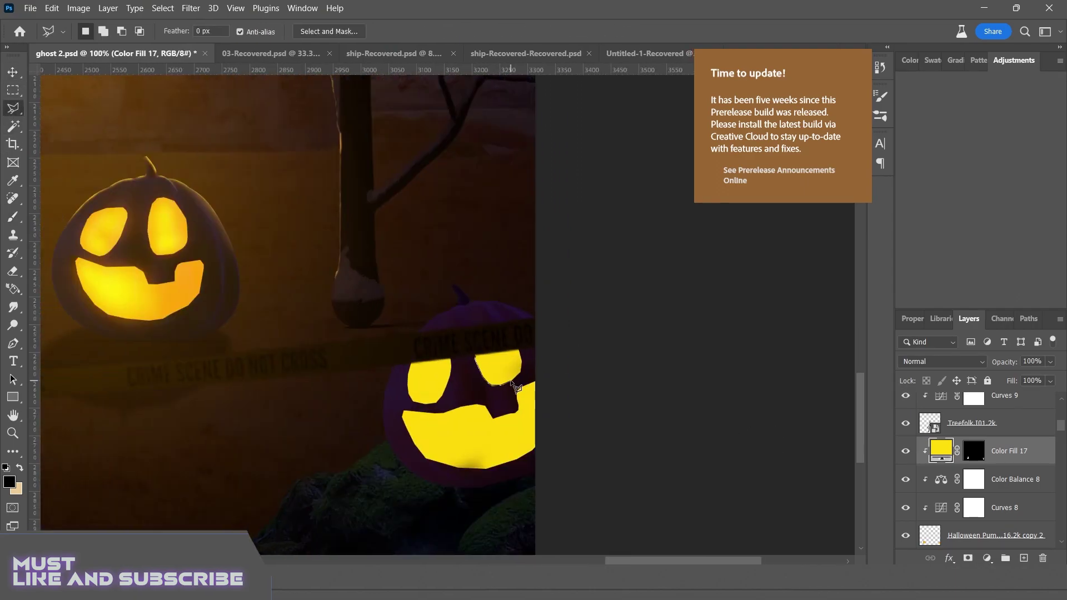
double_click(515, 386)
key(ctrl+plus)
key(ctrl+plus)
shift+click(416, 334)
click(407, 362)
click(425, 341)
click(987, 558)
click(1012, 128)
click(942, 361)
click(934, 340)
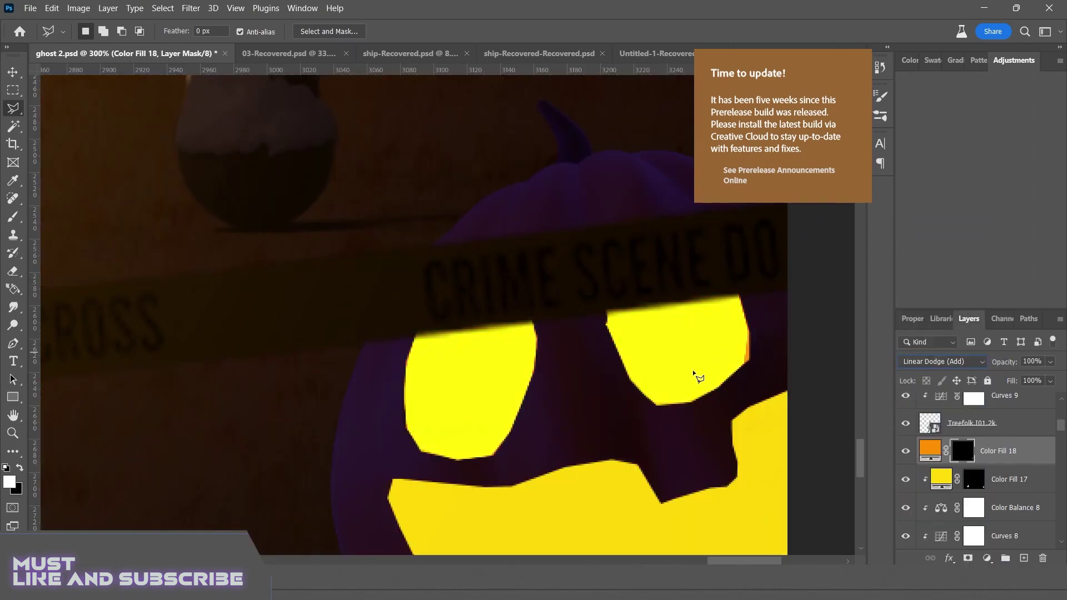
key(ctrl+z)
- Shade the edges of the right pumpkin's eyes orange on a new layer set to Multiply
key(ctrl+shift+alt+n)
key(b)
click(8, 482)
click(1012, 129)
drag(445, 367, 519, 400)
click(942, 361)
click(933, 268)
click(448, 483)
key(ctrl+z)
key(ctrl+minus)
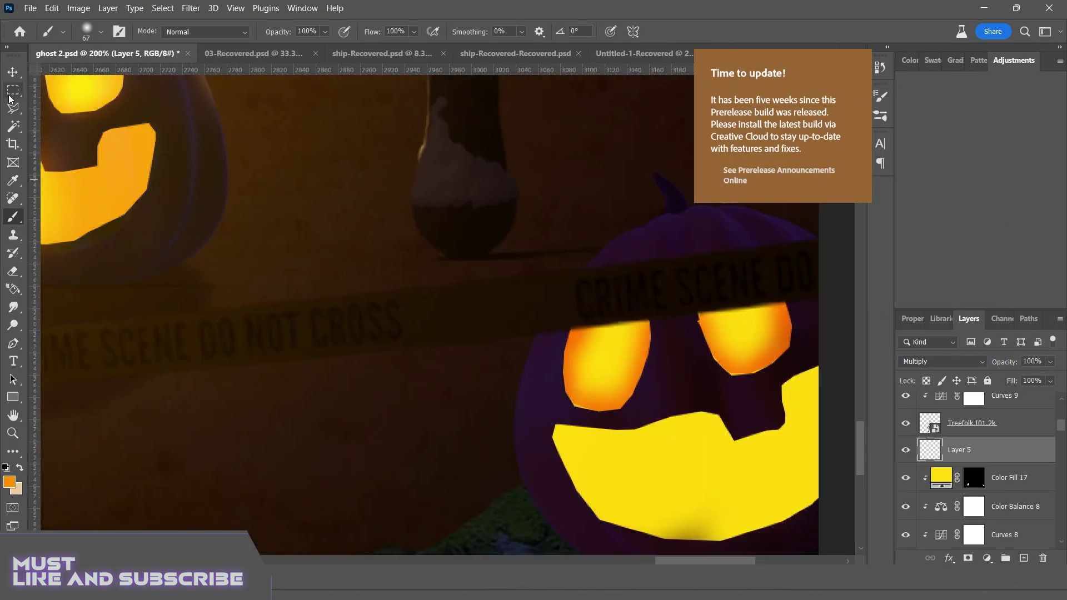
- Select the right pumpkin's mouth and shade its edges orange with the soft 67 px brush, lowering the flow to 35%
click(12, 106)
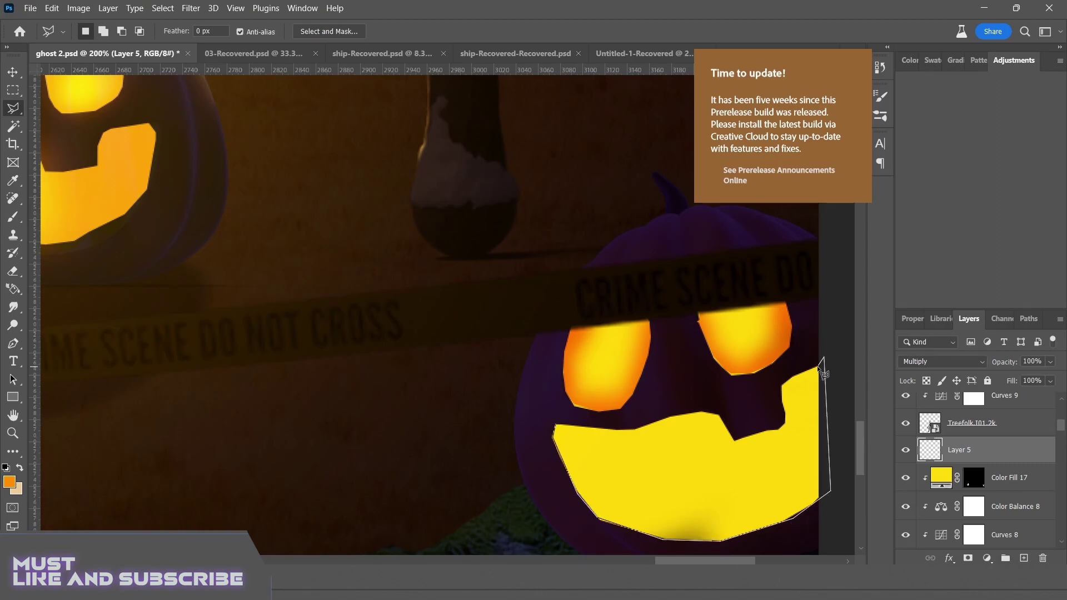
click(557, 426)
key(b)
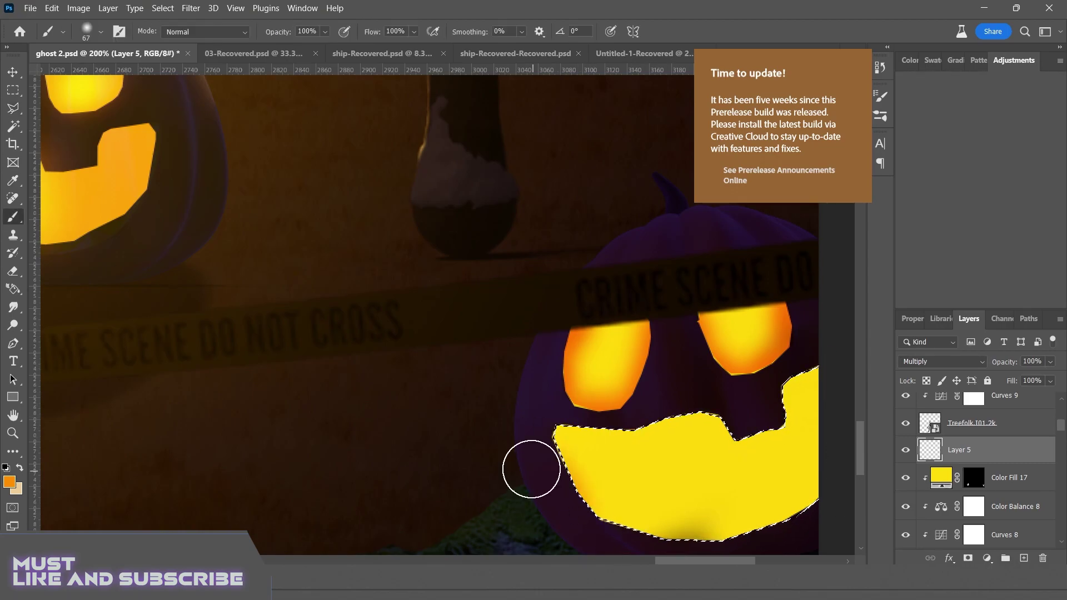
mouse_move(533, 483)
mouse_down()
mouse_move(740, 555)
mouse_move(750, 405)
mouse_up()
drag(576, 345, 793, 391)
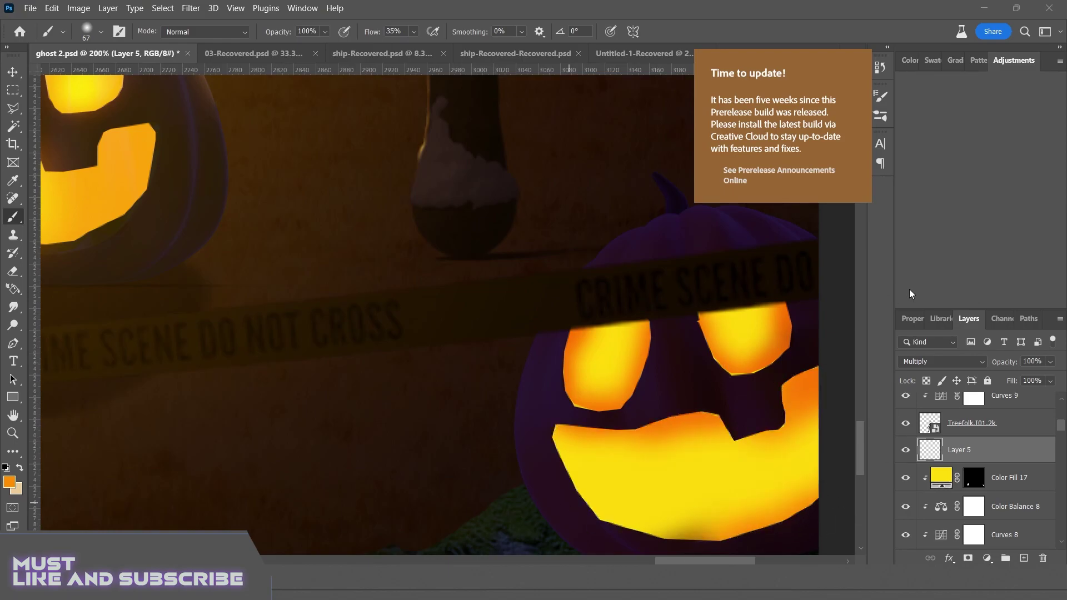
- Lower the opacity of the orange shading layer, Layer 5, to 60%
scroll(762, 436, down, 3)
key(ctrl+minus)
key(ctrl+minus)
key(ctrl+minus)
click(1049, 362)
drag(1043, 379, 1022, 379)
key(ctrl+minus)
- Select both eyes and the mouth of the left pumpkin with the Polygonal Lasso
scroll(708, 346, up, 3)
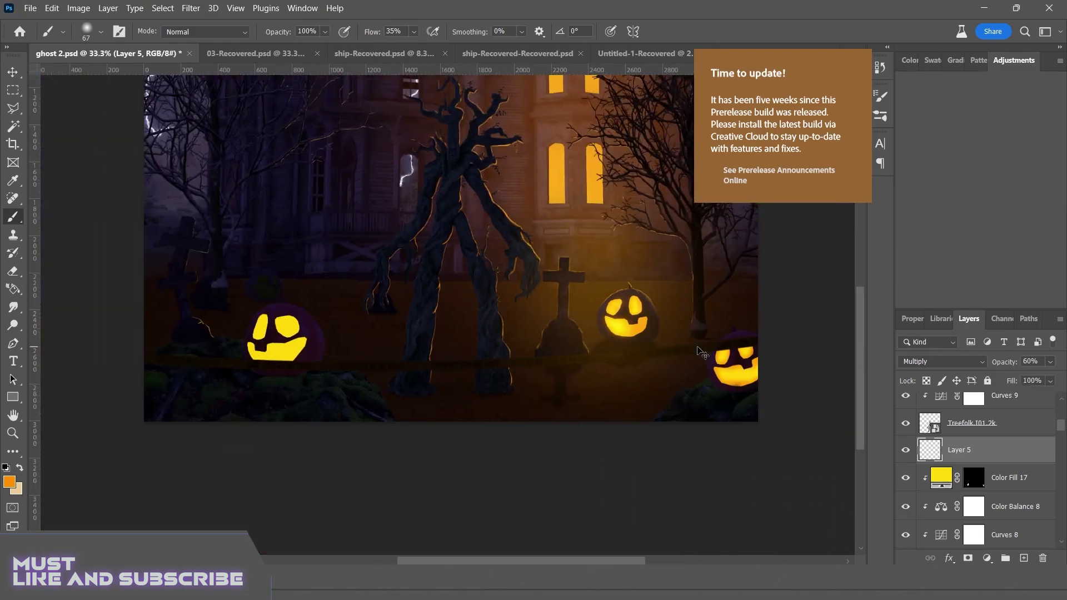
scroll(699, 345, left, 3)
key(l)
scroll(498, 317, up, 5)
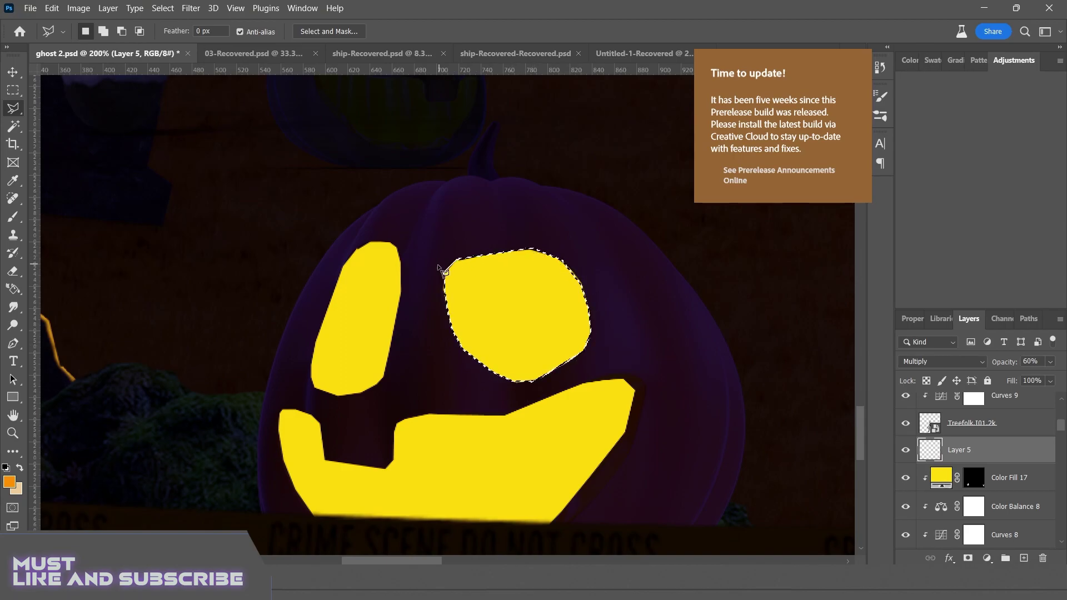
click(358, 256)
scroll(389, 311, down, 2)
click(628, 301)
click(635, 313)
click(547, 449)
click(320, 459)
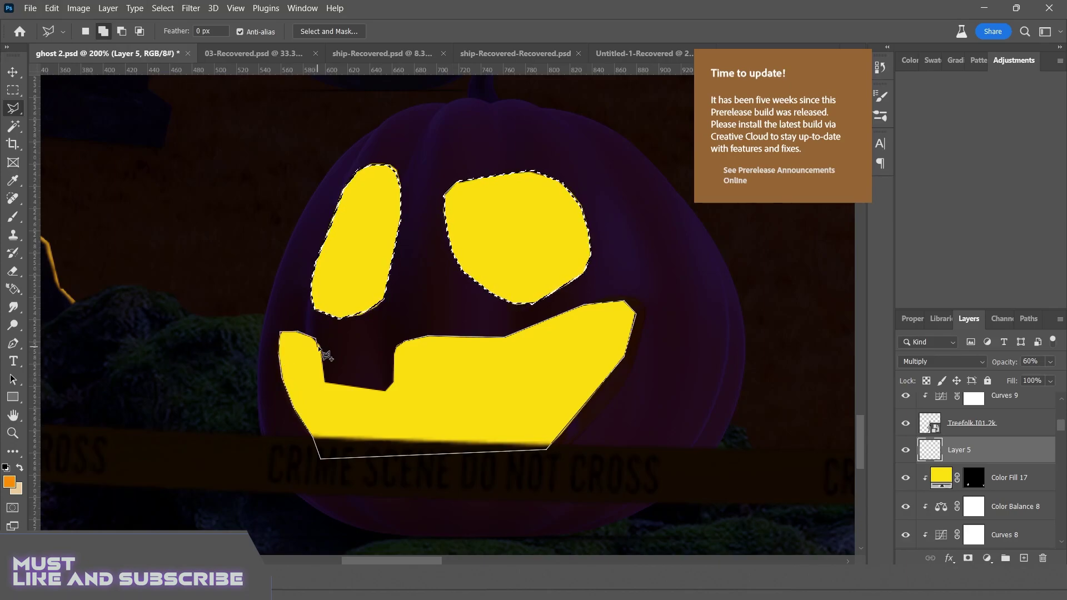
click(399, 366)
- Shade the edges of the left pumpkin's eyes and mouth orange with the soft 67 px brush at 35% flow
key(b)
mouse_move(564, 239)
mouse_down()
mouse_move(529, 306)
mouse_move(357, 162)
mouse_move(520, 263)
mouse_move(489, 140)
mouse_move(650, 274)
mouse_move(451, 321)
mouse_move(382, 363)
mouse_move(489, 442)
mouse_up()
scroll(648, 392, down, 5)
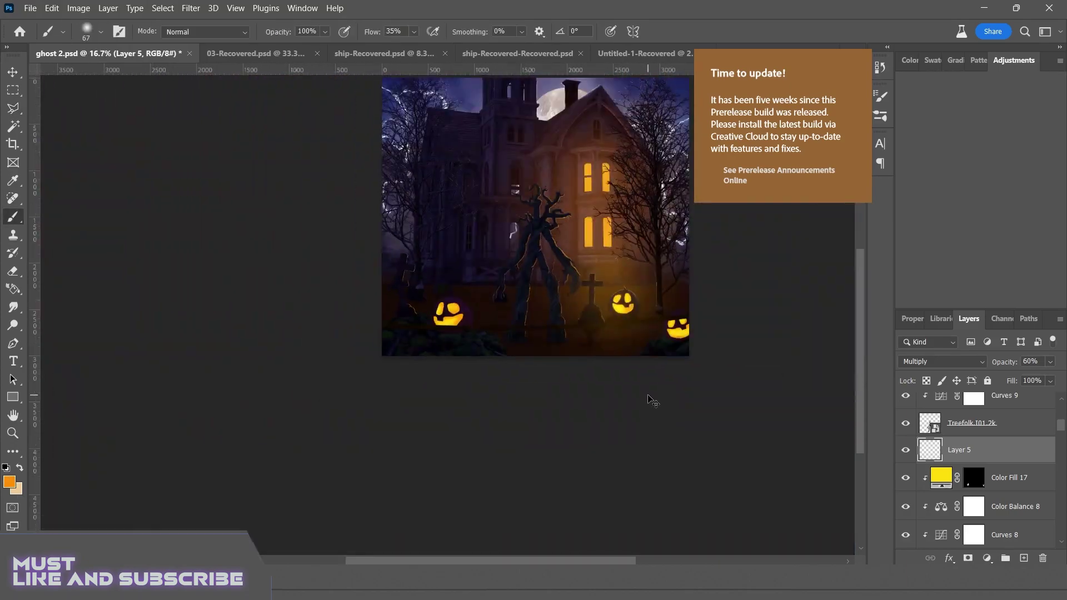
- Add an orange Solid Color fill below Layer 5, set it to Linear Dodge (Add), and invert its mask to black
click(939, 362)
click(925, 278)
key(v)
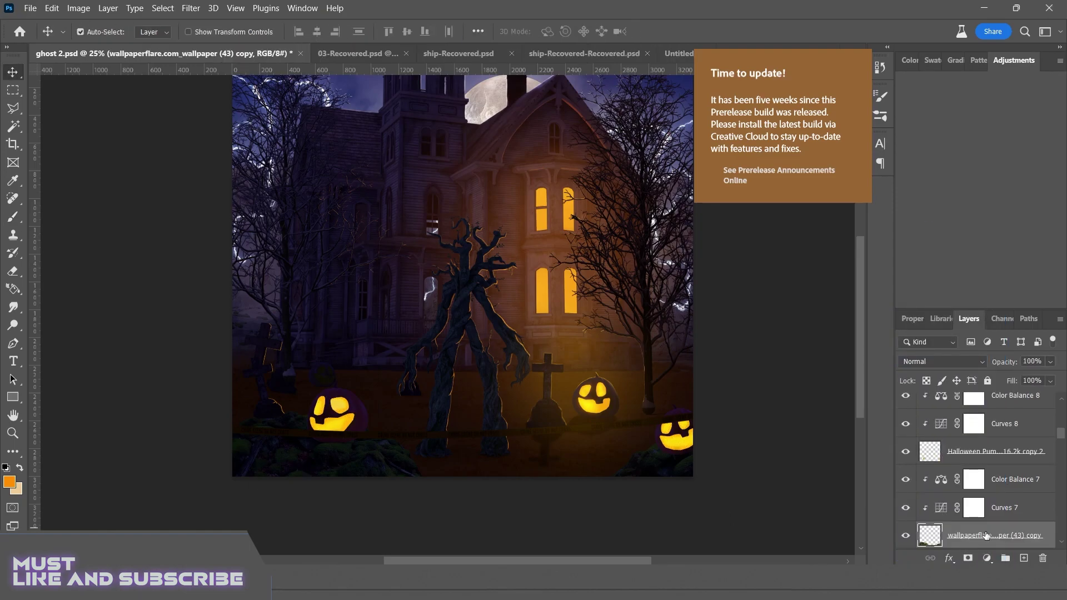
click(987, 558)
click(939, 313)
key(ctrl+i)
key(b)
key(x)
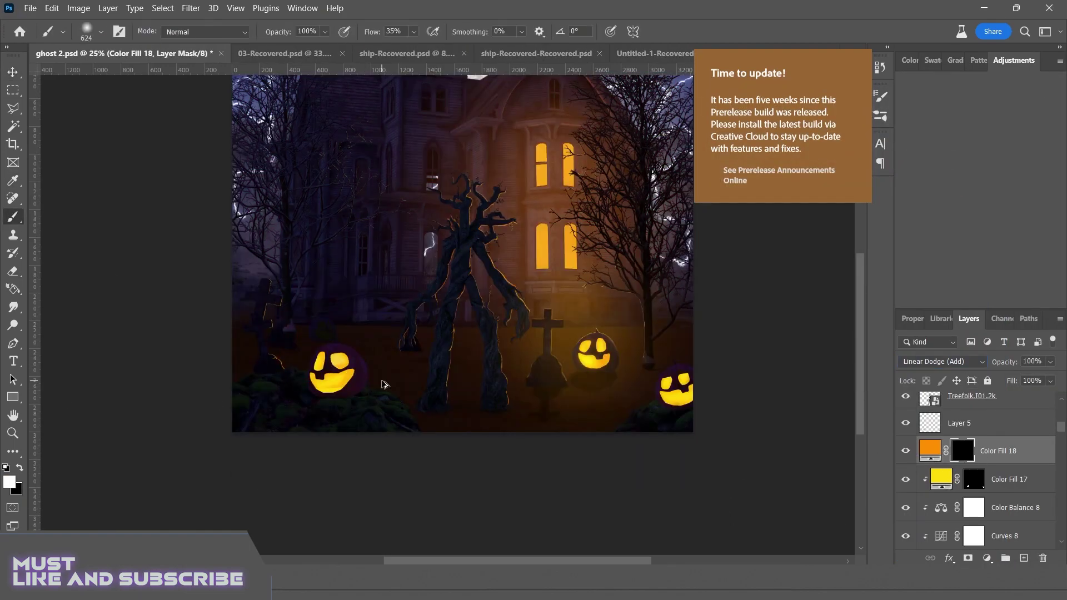
- Paint a soft orange glow around the left and far-right pumpkin faces on the fill's mask at 35% flow
scroll(505, 367, up, 2)
scroll(400, 392, right, 3)
scroll(459, 365, down, 3)
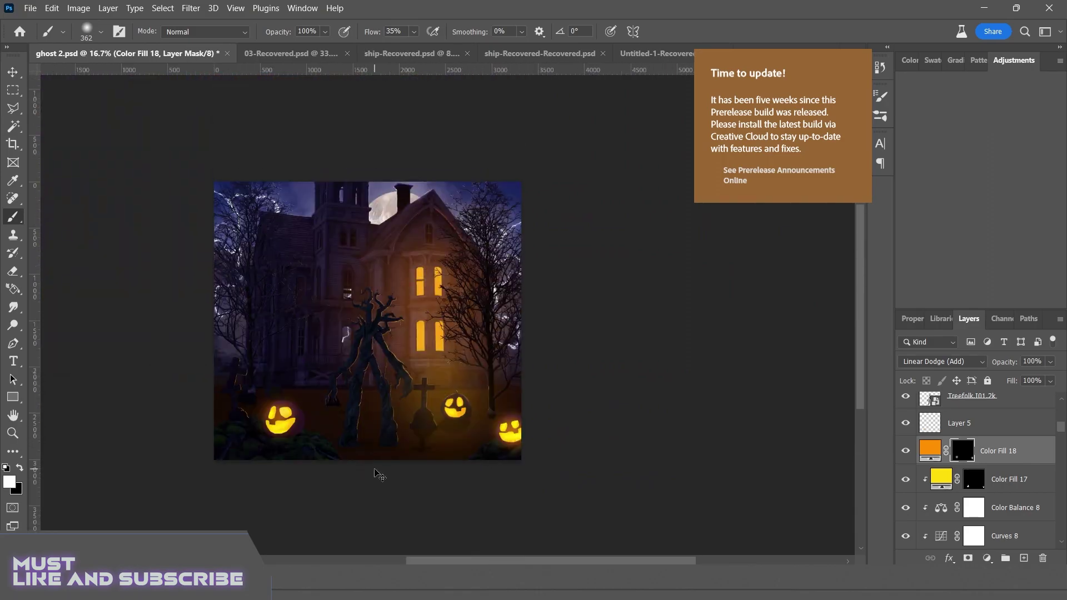
- Add a ff9000 Solid Color fill clipped to the mossy rocks, set it to Linear Dodge (Add), and invert its mask
scroll(374, 469, up, 1)
key(v)
click(534, 519)
click(987, 558)
click(1007, 316)
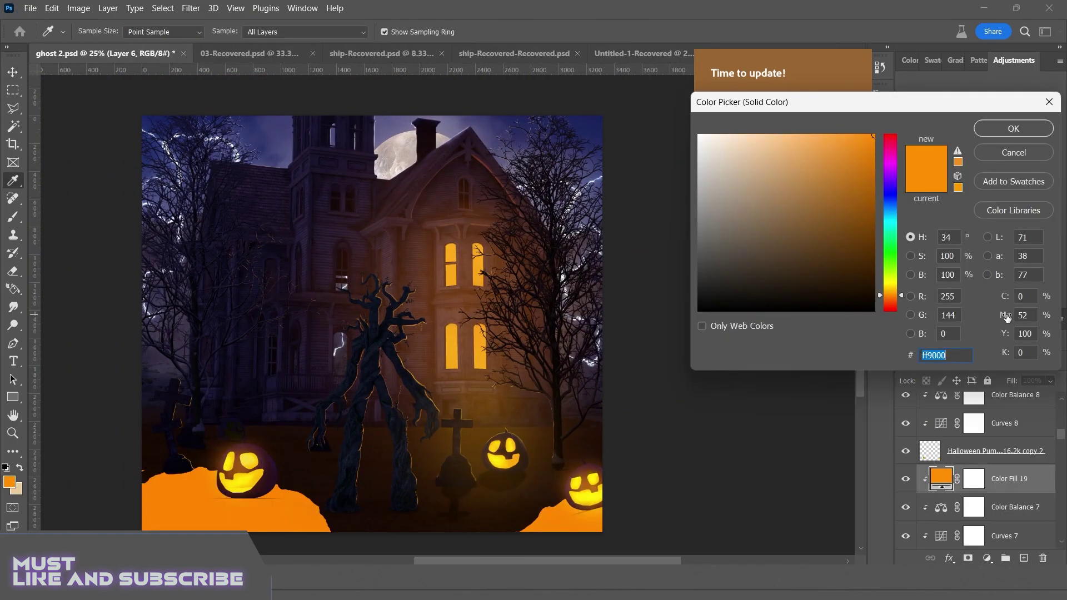
key(Return)
click(942, 361)
click(956, 353)
key(ctrl+i)
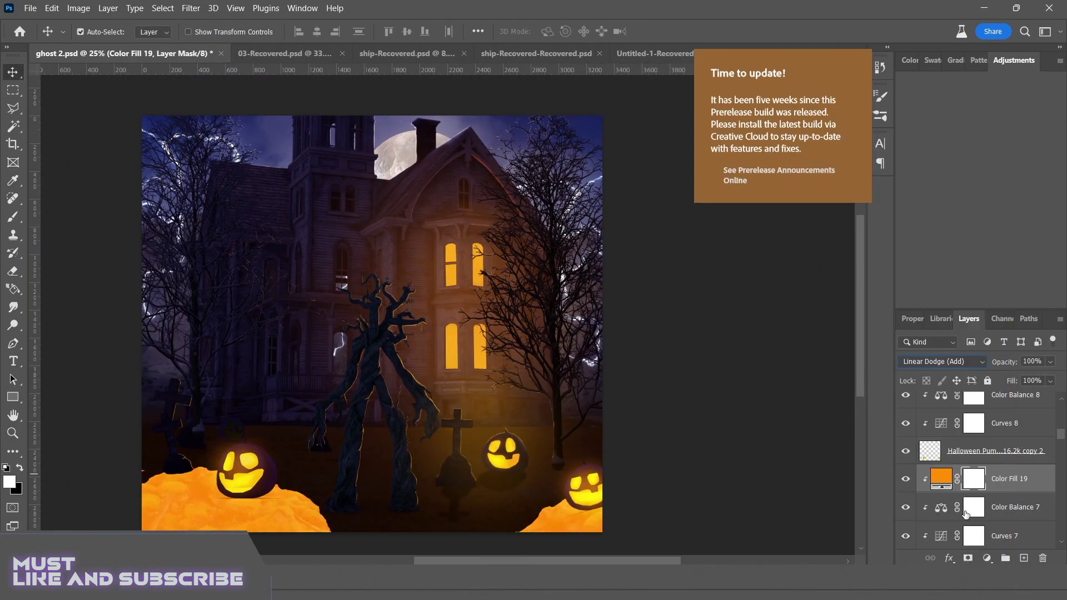
- Try to brush a soft orange highlight onto the far-right mossy rock at 15% flow
key(ctrl+plus)
key(ctrl+plus)
key(ctrl+plus)
key(ctrl+plus)
key(ctrl+plus)
scroll(444, 311, down, 3)
key(b)
scroll(444, 277, up, 3)
scroll(445, 278, right, 5)
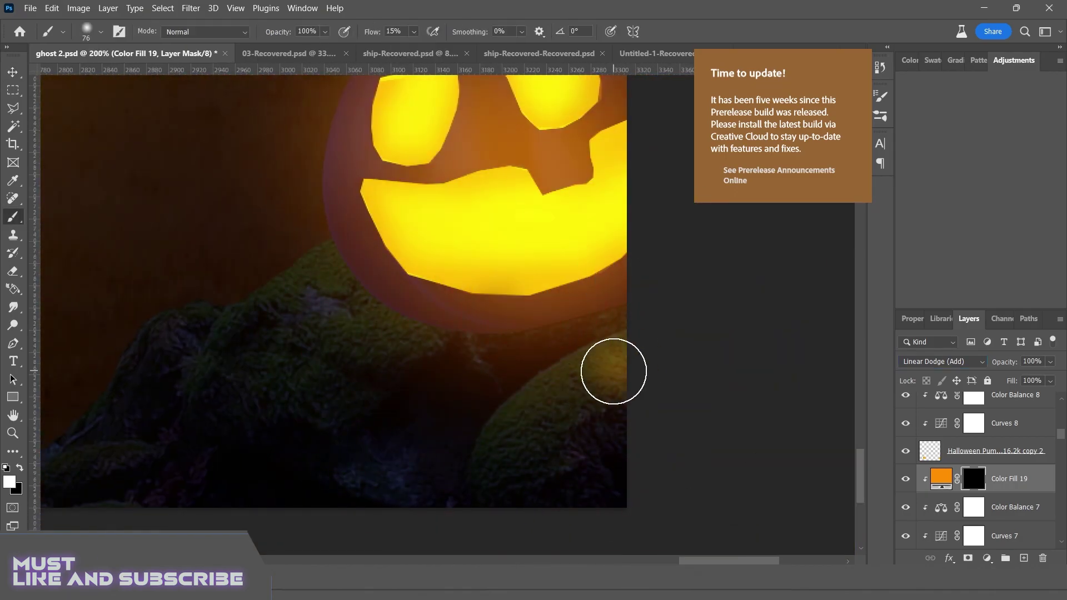
drag(626, 361, 547, 388)
key(x)
mouse_move(625, 435)
mouse_down()
mouse_move(533, 312)
mouse_move(445, 398)
mouse_move(517, 381)
mouse_move(469, 326)
mouse_up()
key(ctrl+plus)
scroll(572, 320, down, 2)
key(bracketleft)
key(bracketleft)
key(bracketleft)
key(bracketleft)
key(ctrl+minus)
key(ctrl+plus)
key(ctrl+plus)
key(x)
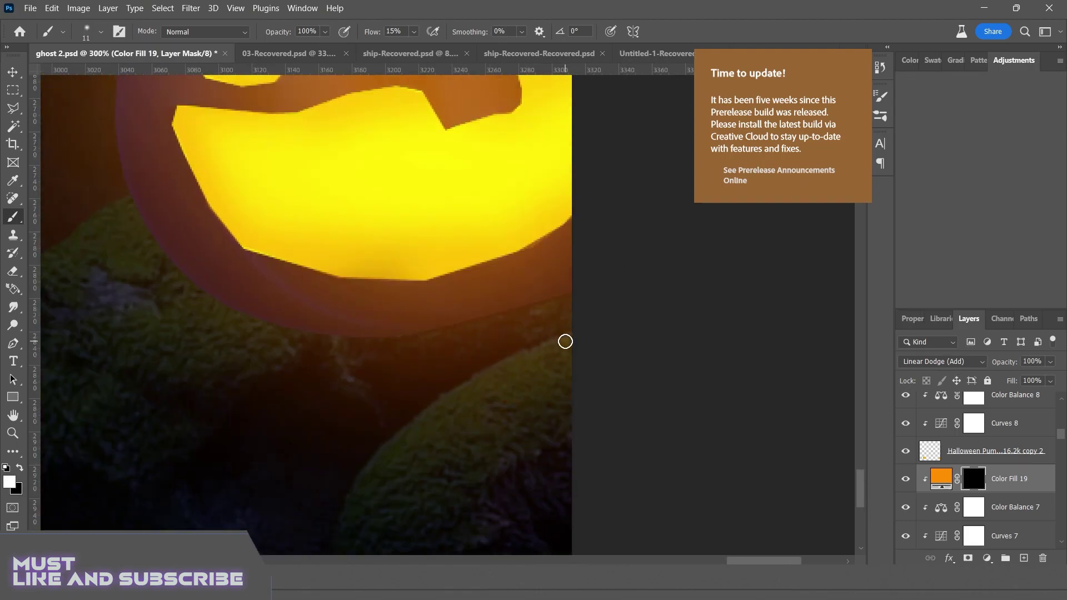
key(ctrl+plus)
drag(589, 305, 492, 365)
key(ctrl+z)
- Set the brush flow to 100% and paint an orange band along the upper edge of the far-right rock
key(shift+0)
scroll(562, 233, down, 1)
mouse_move(608, 252)
mouse_down()
mouse_move(333, 434)
mouse_move(462, 376)
mouse_up()
key(x)
alt+right_click(433, 317)
drag(606, 305, 261, 517)
key(ctrl+1)
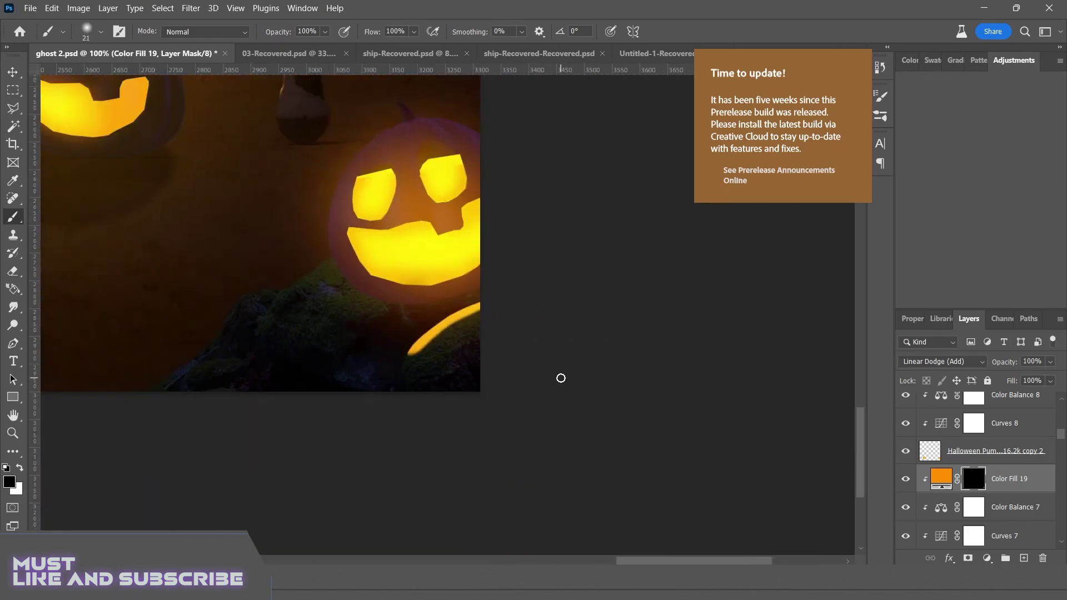
- Trim the far-right rock's orange band to a thin rim by masking its inner side with a 21 px black brush
key(ctrl+plus)
key(ctrl+plus)
key(ctrl+plus)
key(ctrl+plus)
drag(333, 439, 412, 369)
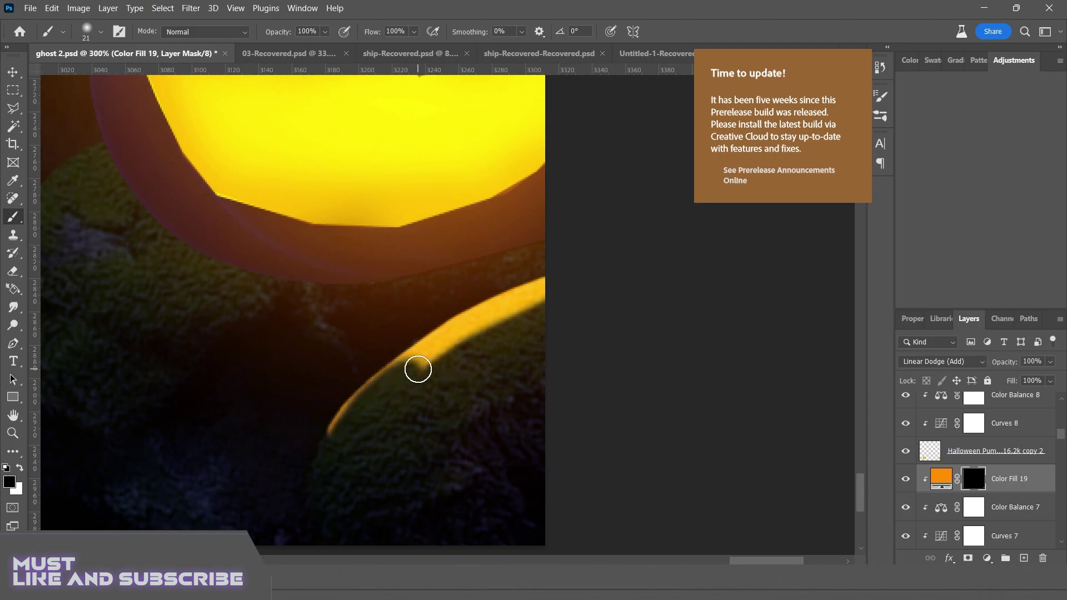
drag(545, 283, 339, 440)
key(ctrl+minus)
key(ctrl+minus)
key(ctrl+plus)
key(ctrl+plus)
key(ctrl+plus)
key(ctrl+plus)
key(shift+0)
key(shift+4)
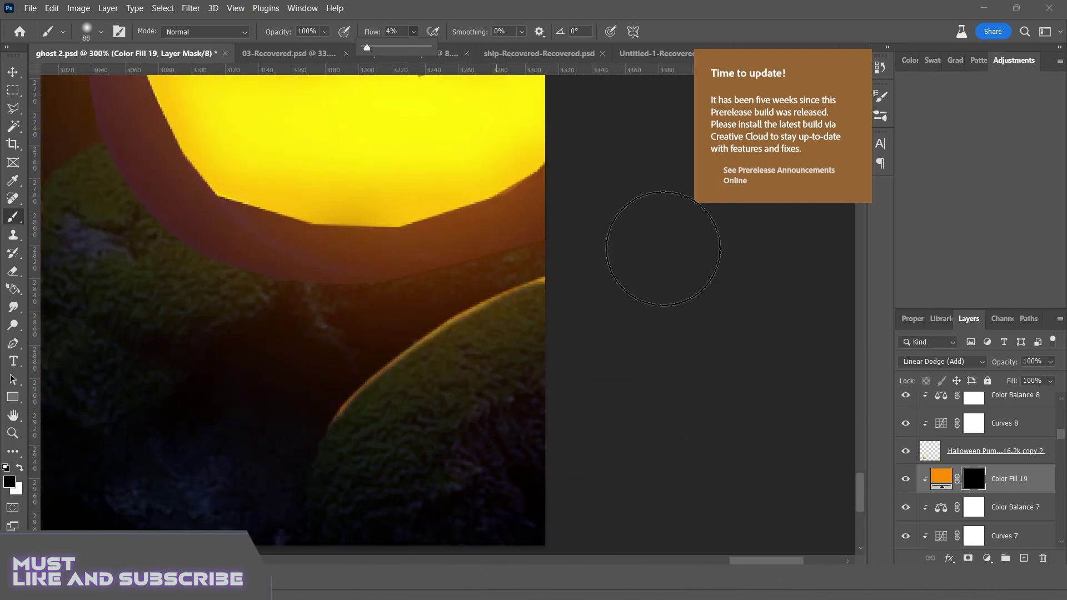
alt+right_click(529, 370)
key(x)
key(ctrl+minus)
key(ctrl+minus)
key(ctrl+minus)
key(ctrl+minus)
key(ctrl+minus)
key(ctrl+minus)
key(ctrl+plus)
key(ctrl+plus)
key(ctrl+plus)
key(ctrl+plus)
key(ctrl+plus)
key(ctrl+plus)
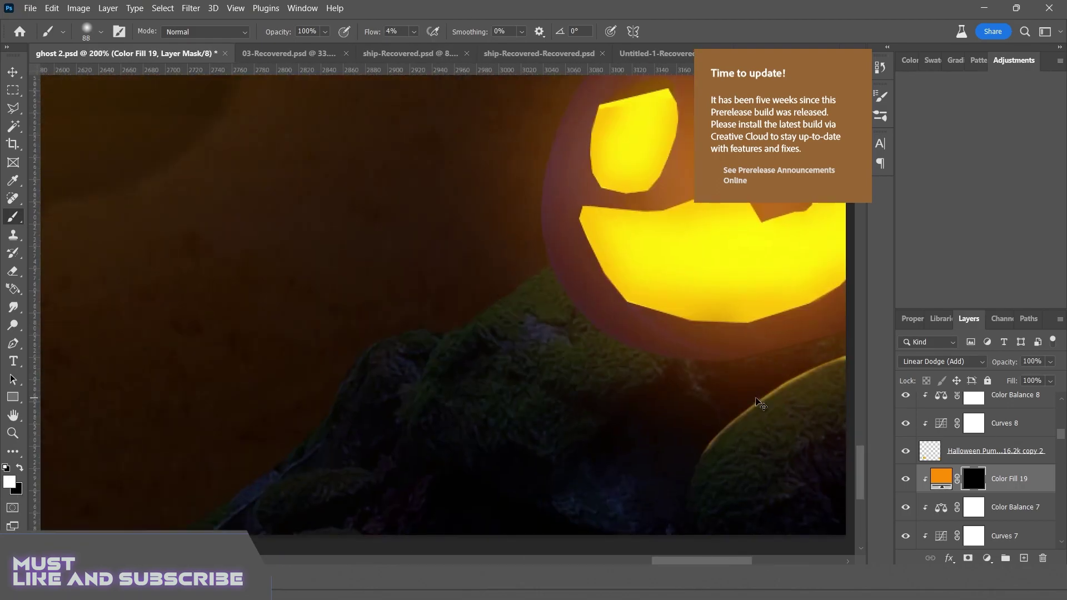
alt+right_click(752, 398)
key(x)
- Paint thin orange rims on two ridges of the rocks beside the right pumpkin with a 15 px brush at 100% flow
scroll(667, 364, down, 2)
scroll(666, 363, left, 5)
click(414, 32)
drag(414, 47, 522, 56)
key(ctrl+plus)
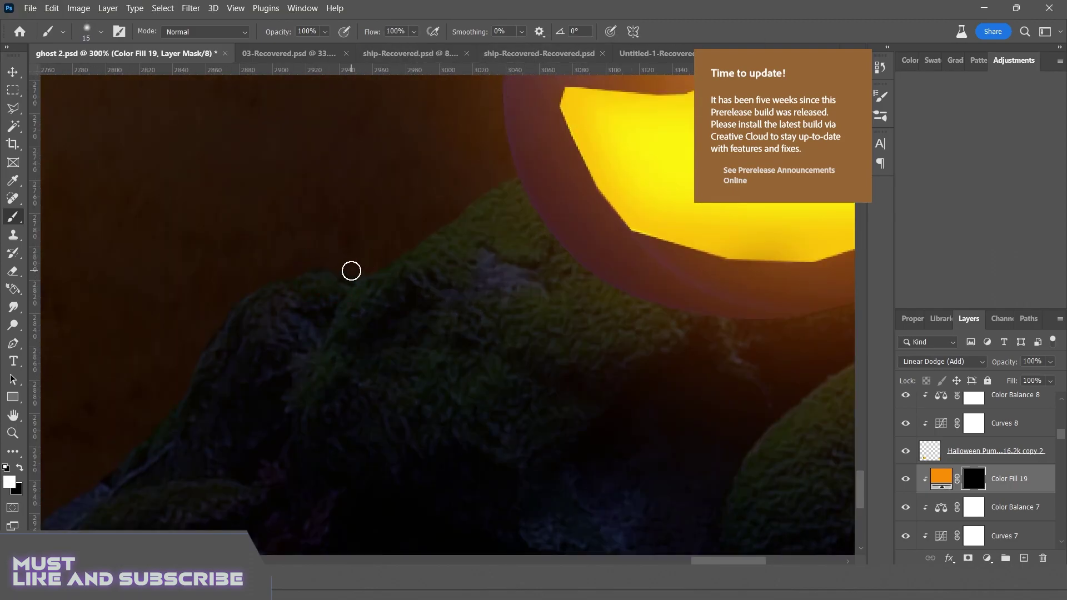
mouse_move(371, 287)
mouse_down()
mouse_move(311, 412)
mouse_move(388, 283)
mouse_up()
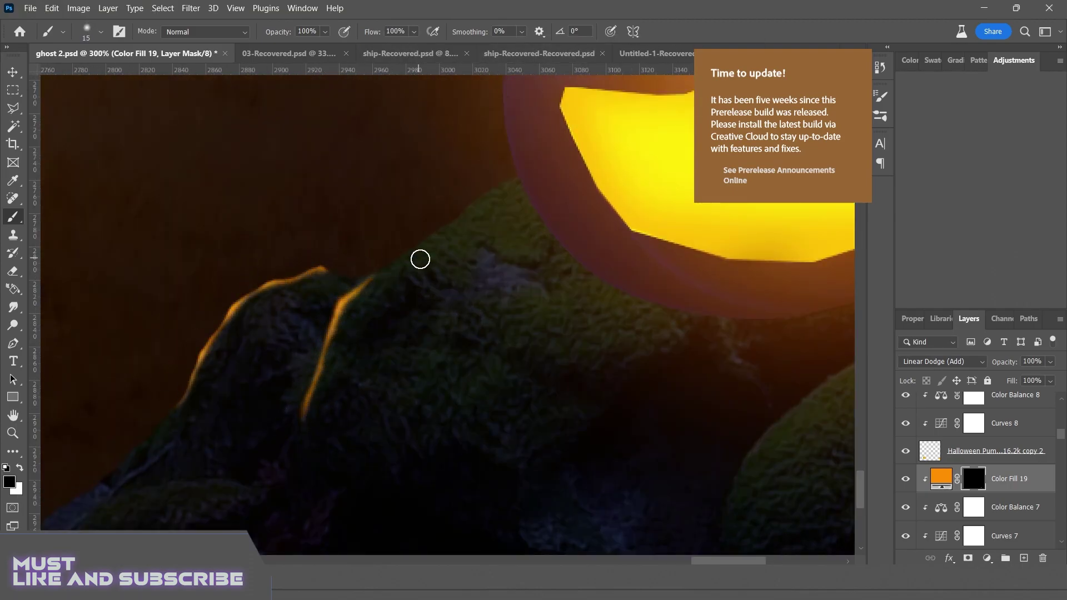
- Extend and trim the orange rim light along the lower edges of the right-hand rocks
scroll(398, 240, down, 3)
scroll(341, 263, left, 3)
drag(305, 364, 428, 347)
key(x)
drag(302, 335, 395, 352)
scroll(436, 361, down, 10)
scroll(434, 355, up, 2)
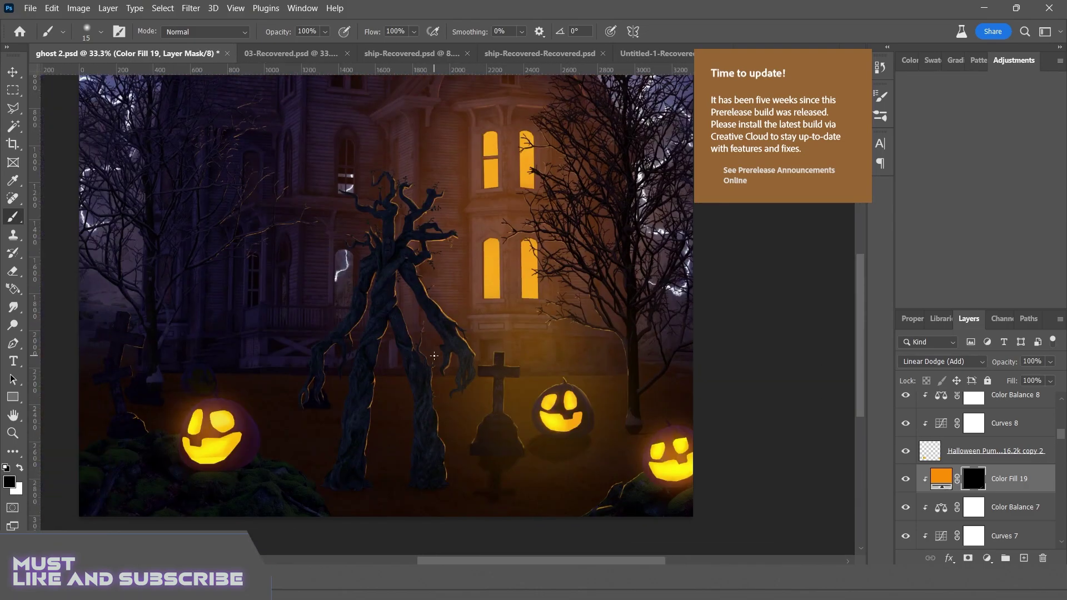
- Paint a thin orange rim along the upper outer edge of the rocks beside the left pumpkin
scroll(434, 355, up, 8)
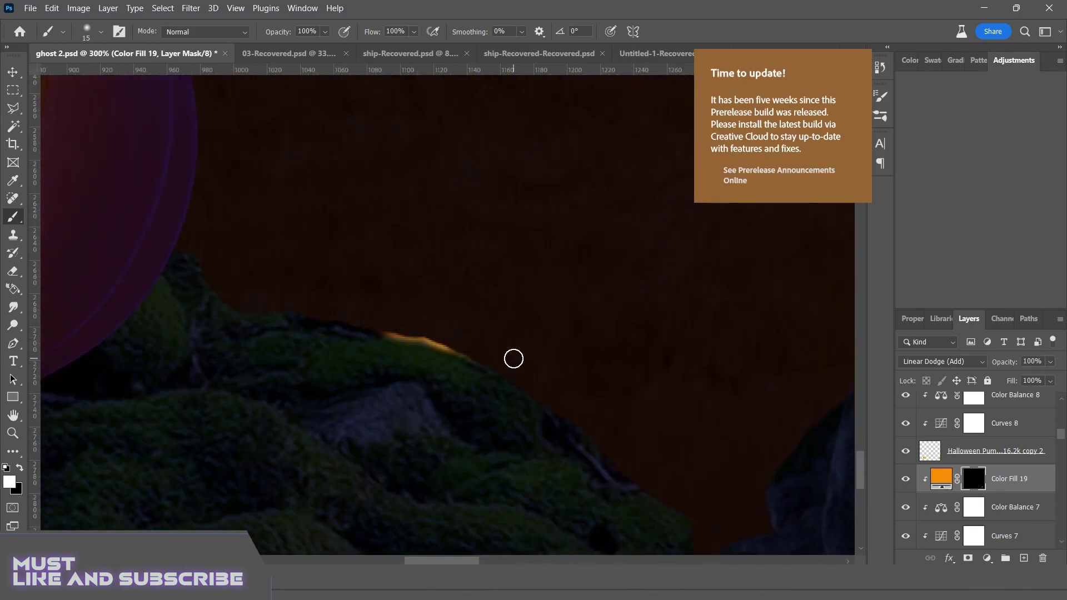
drag(513, 358, 589, 439)
scroll(444, 333, down, 2)
scroll(444, 333, right, 2)
scroll(409, 317, left, 4)
drag(278, 162, 339, 207)
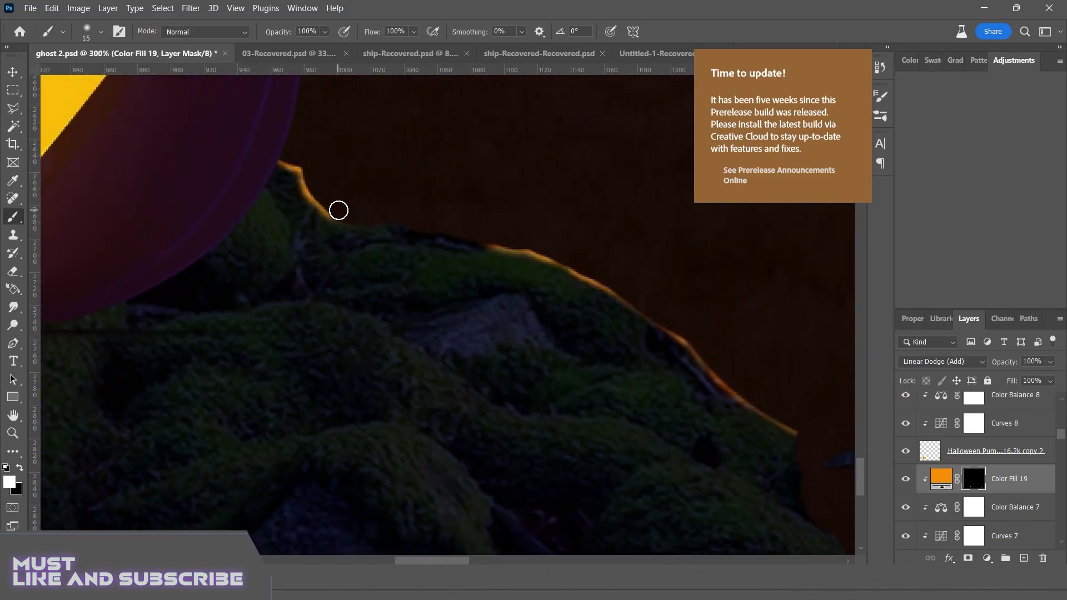
- Paint an orange rim along the middle ridge of the left rocks and thin it with black
scroll(198, 159, down, 3)
scroll(197, 160, right, 2)
mouse_move(147, 126)
mouse_down()
mouse_move(595, 281)
mouse_move(768, 426)
mouse_move(268, 165)
mouse_up()
key(x)
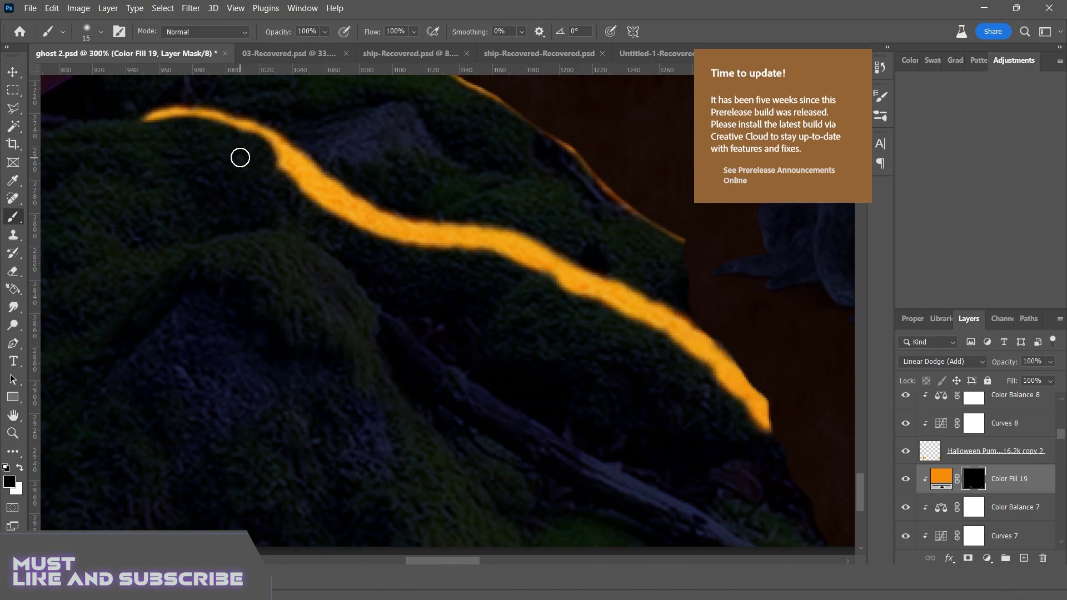
mouse_move(543, 271)
mouse_down()
mouse_move(685, 343)
mouse_move(769, 428)
mouse_up()
scroll(750, 445, down, 5)
scroll(751, 445, up, 4)
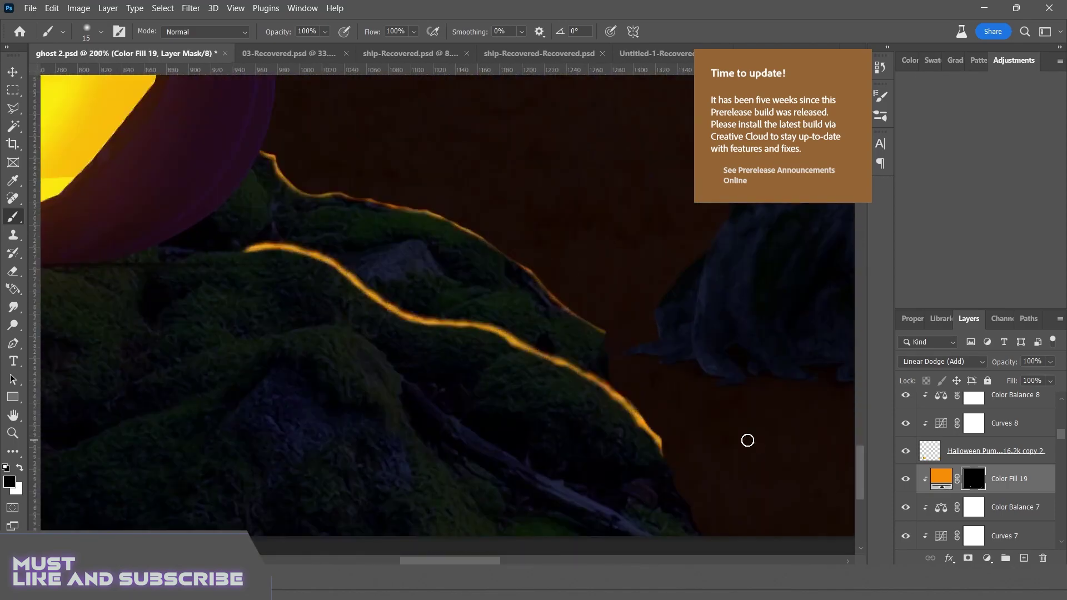
- Extend the middle ridge's rim and outline the lower mossy mound beside the fallen branch with a 10 px brush
scroll(290, 343, up, 1)
drag(425, 344, 502, 408)
key(x)
mouse_move(322, 361)
mouse_down()
mouse_move(334, 364)
mouse_move(213, 180)
mouse_up()
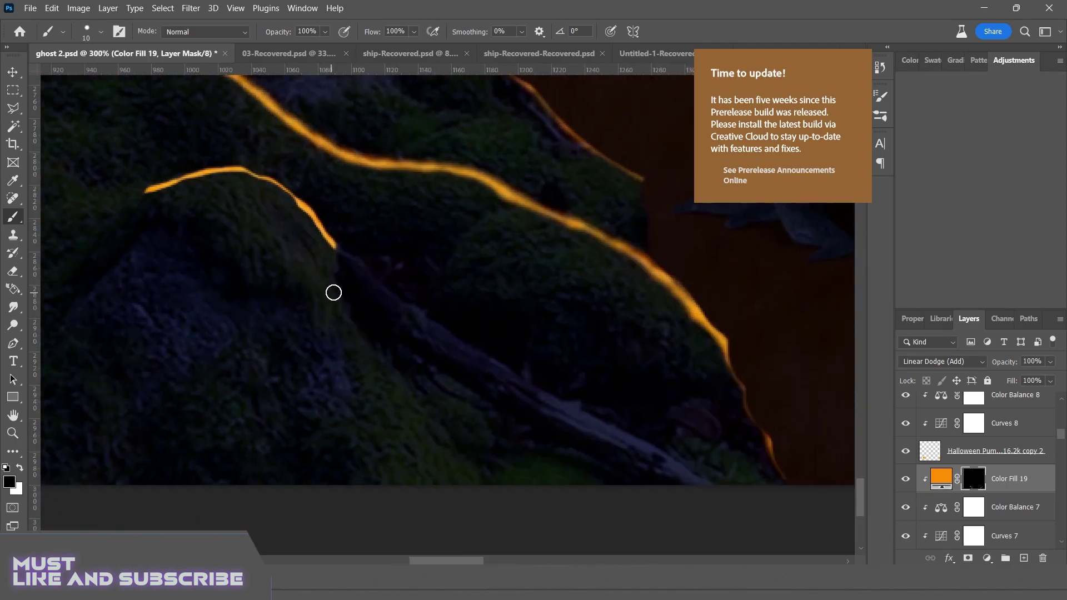
key(x)
drag(324, 243, 439, 444)
drag(338, 320, 366, 360)
drag(370, 370, 322, 315)
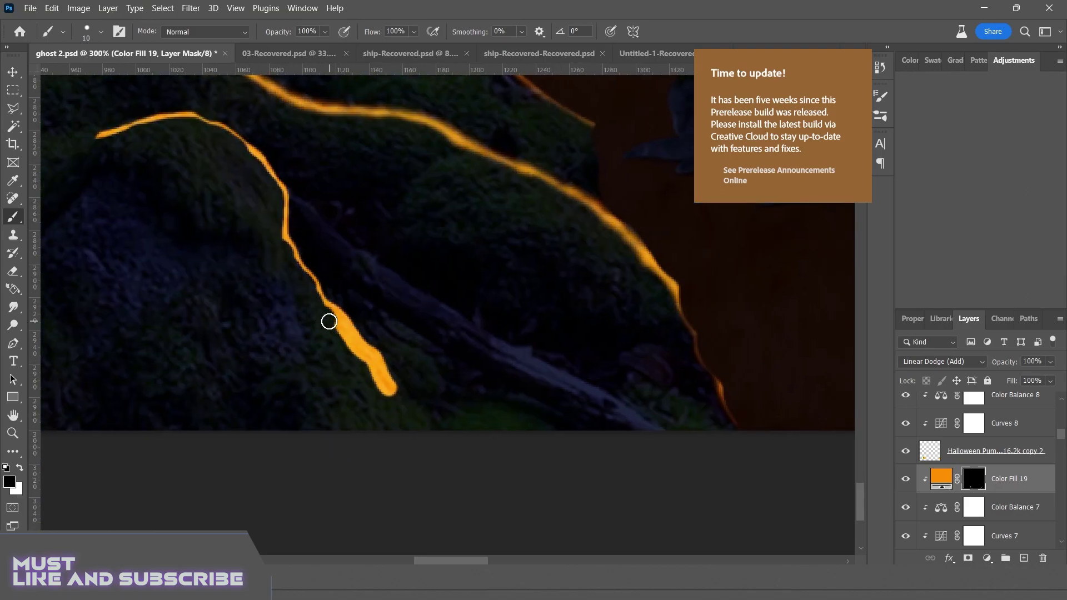
- Change the clipped rock fill's color to the deeper orange ff6000
key(ctrl+0)
double_click(941, 478)
click(870, 164)
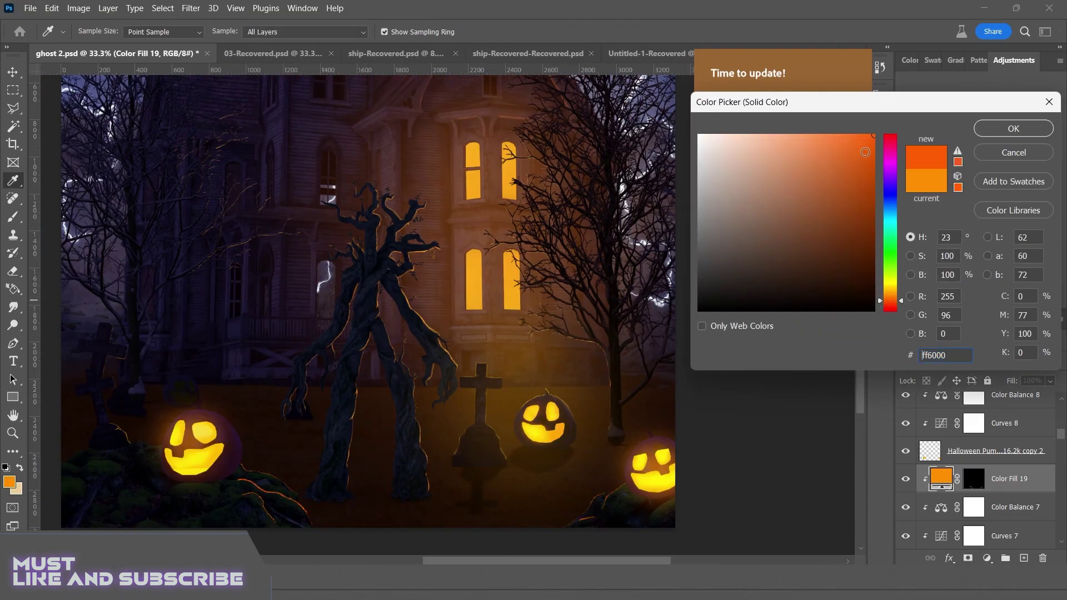
click(1012, 128)
- Lower the clipped rock fill's opacity to 75% in its blending options
scroll(309, 448, up, 6)
scroll(109, 261, down, 1)
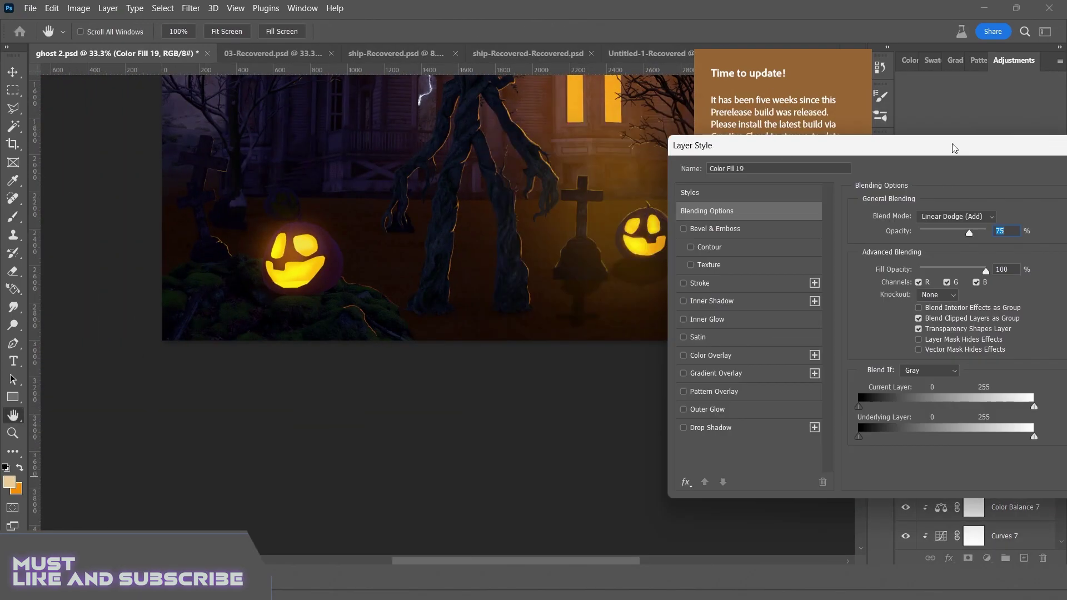
drag(809, 146, 1039, 10)
drag(978, 303, 949, 307)
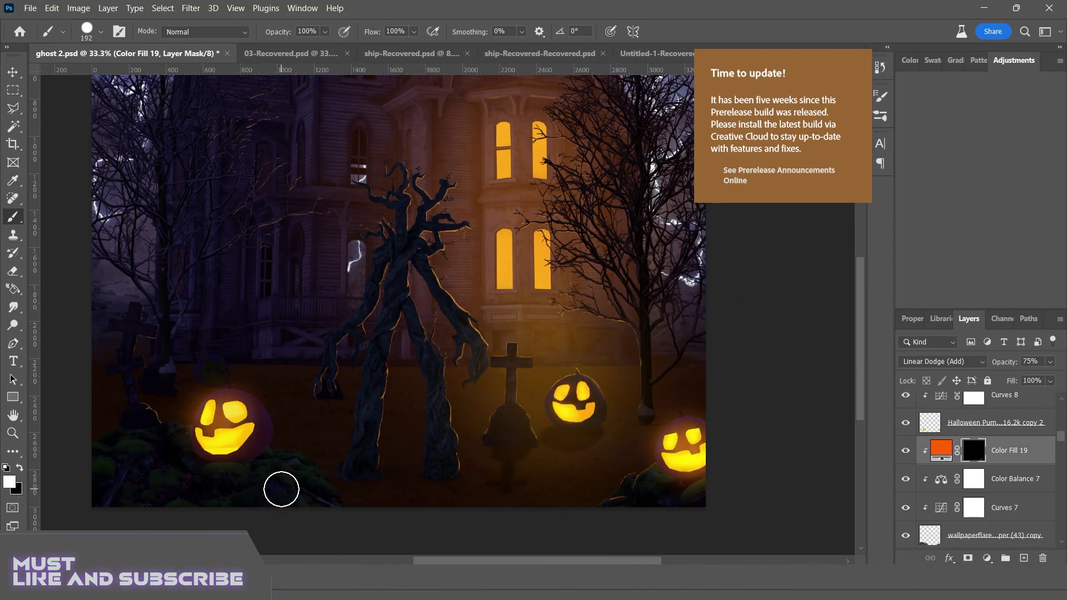
- Paint orange over the rocks below the left pumpkin and split the fill's Blend If underlying shadow slider to spare dark areas
drag(281, 489, 311, 491)
double_click(1022, 450)
drag(687, 378, 685, 381)
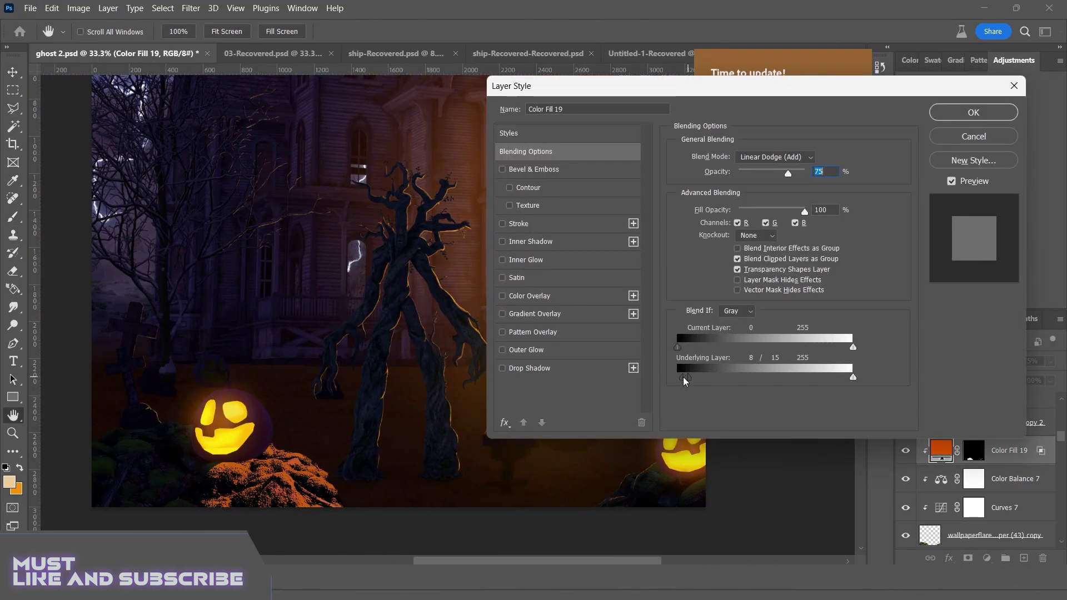
key(Return)
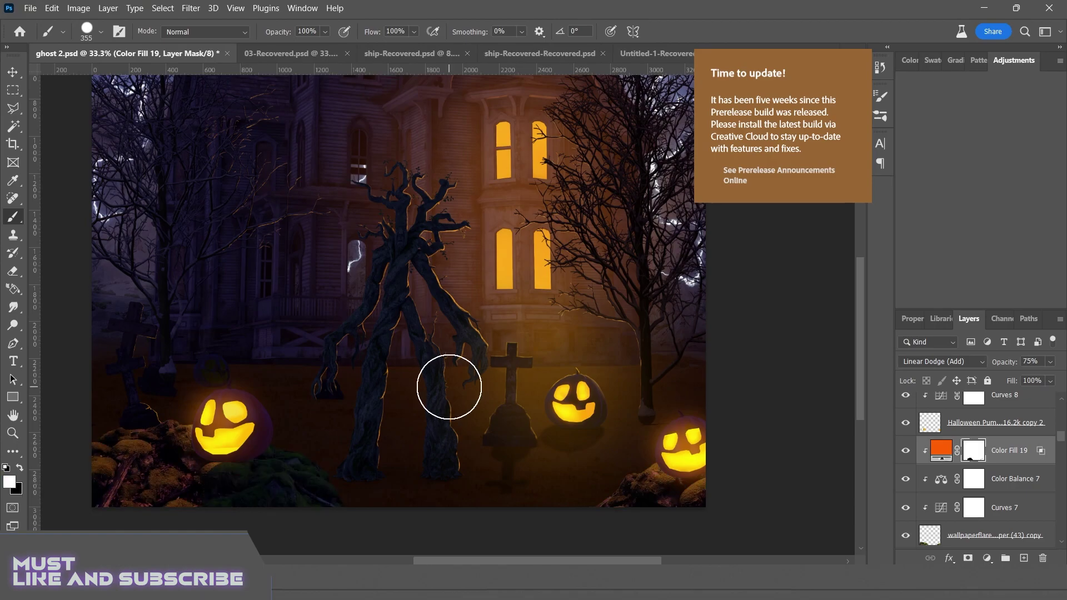
- Mask the orange off the rocks with black, and brush it back along the left rocks' upper edge
key(x)
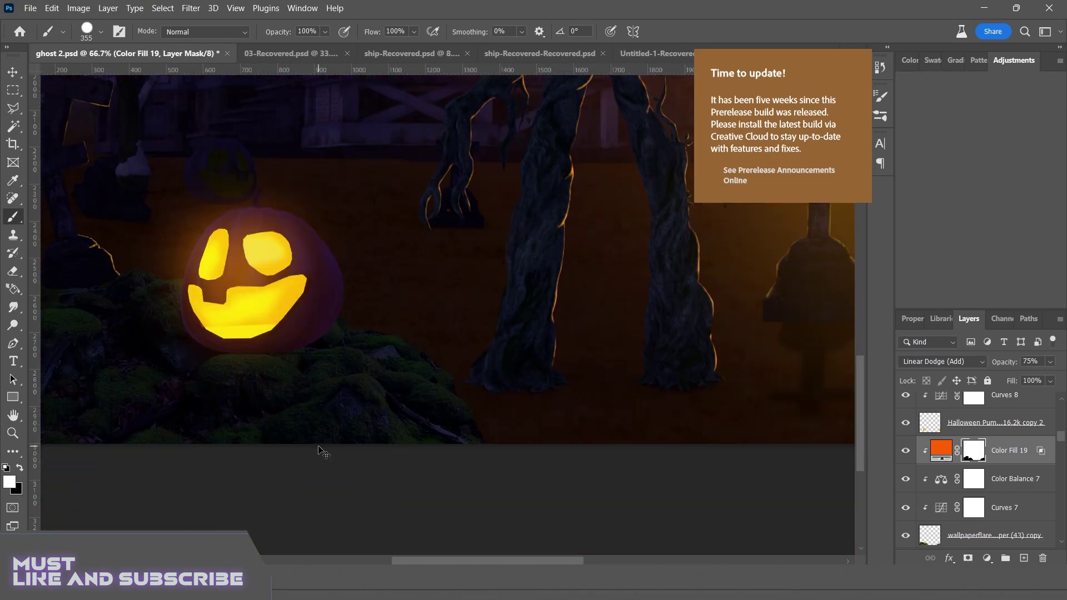
scroll(324, 453, up, 5)
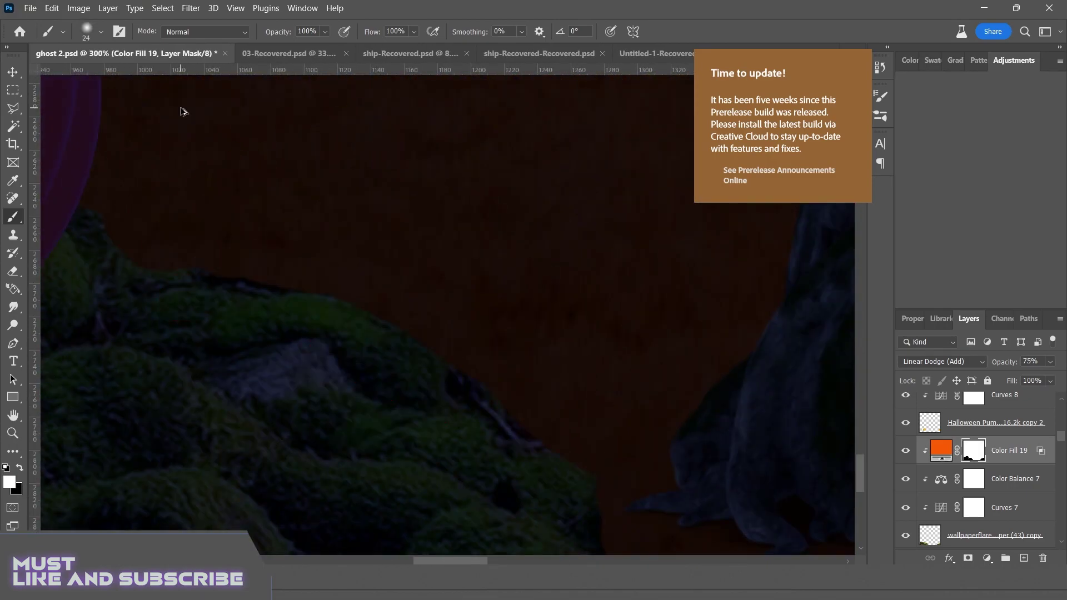
scroll(574, 427, up, 3)
drag(600, 309, 766, 414)
- Brush orange highlights onto the moss mounds beneath and beside the left pumpkin with the soft 48 px brush
scroll(766, 414, down, 3)
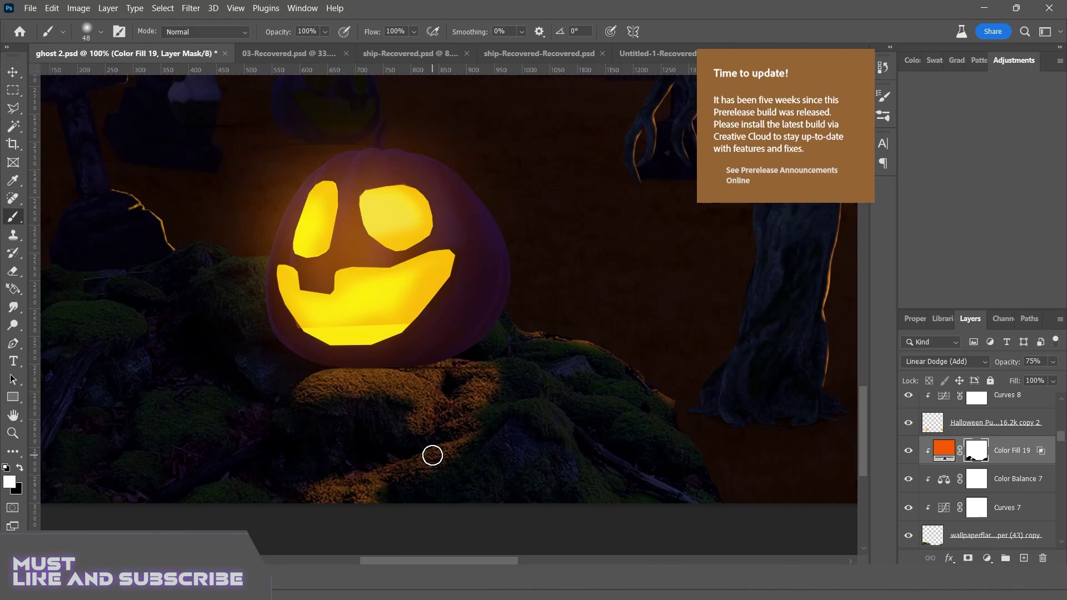
mouse_move(432, 455)
mouse_down()
mouse_move(225, 431)
mouse_move(129, 466)
mouse_move(90, 323)
mouse_move(162, 314)
mouse_up()
key(x)
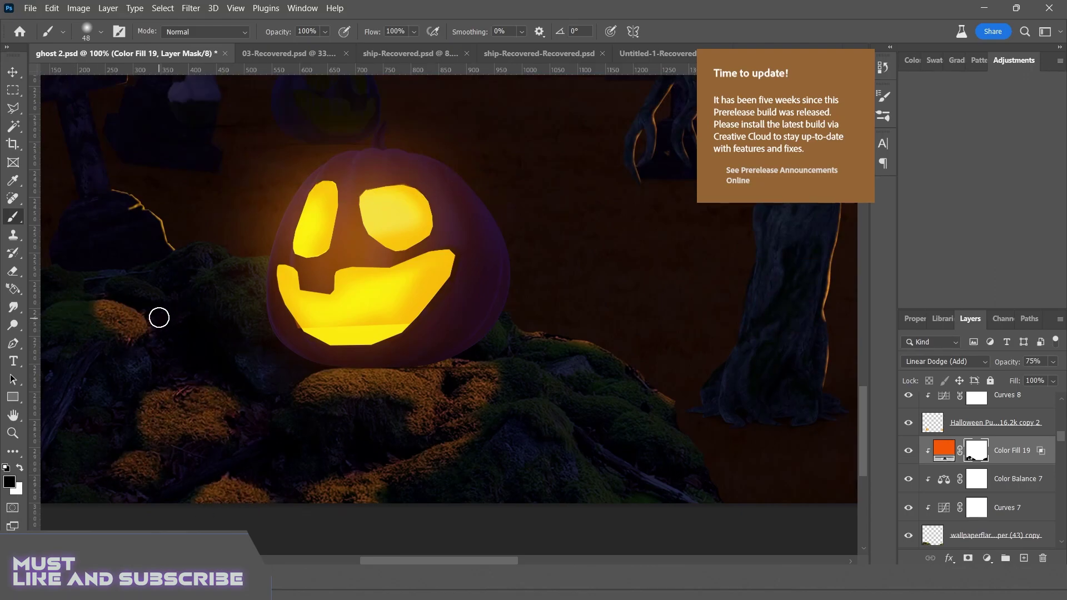
- Change the left rocks' fill to a lighter, yellower orange and lower its opacity to 62%
scroll(301, 388, down, 3)
double_click(943, 450)
click(855, 139)
click(1009, 126)
click(1052, 361)
drag(1043, 377, 1033, 378)
scroll(312, 433, down, 1)
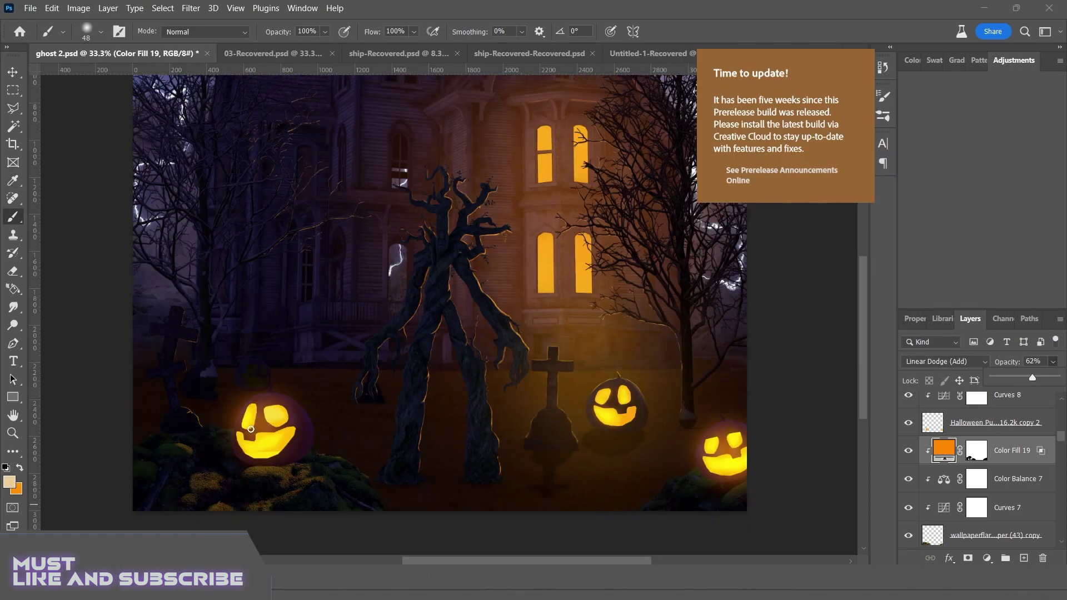
- Refine the rock glow's mask around the left pumpkin with a soft 172 px brush, alternating white and black
key(d)
key(ctrl+backslash)
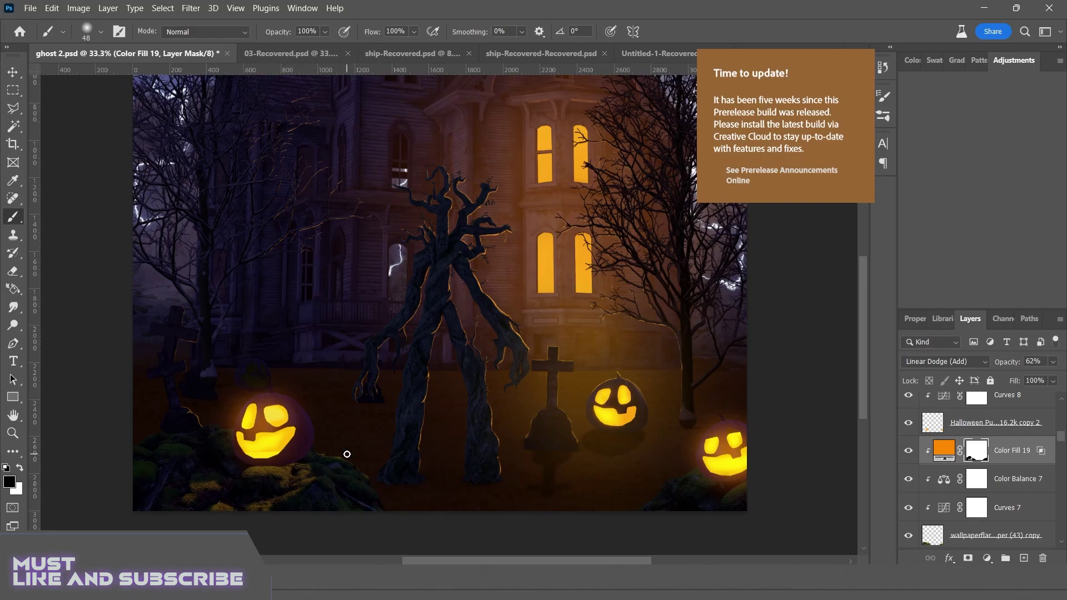
scroll(346, 454, up, 6)
scroll(424, 419, down, 5)
key(x)
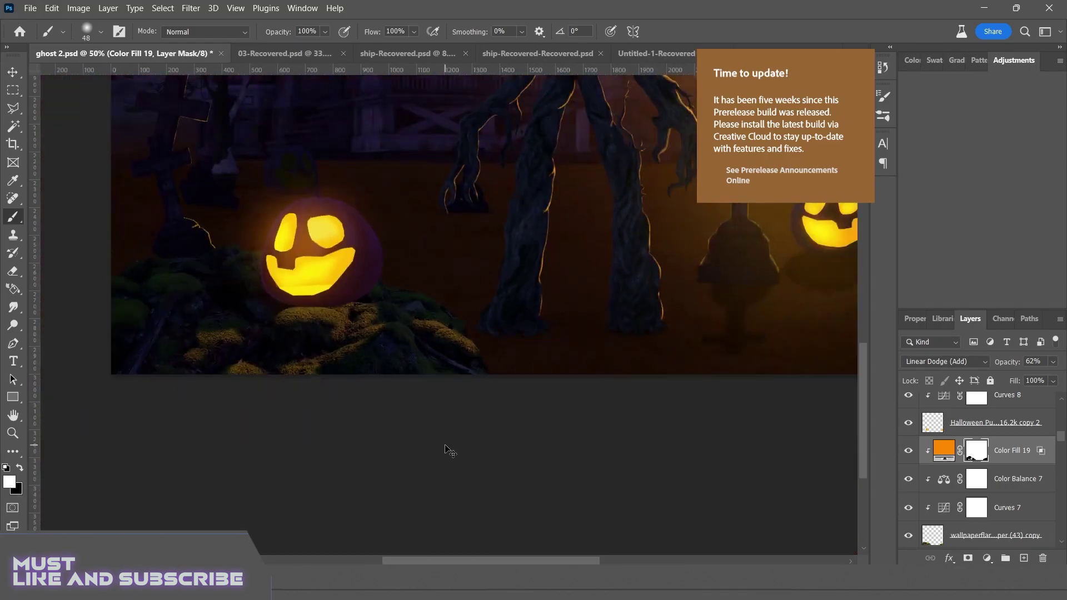
scroll(445, 445, down, 2)
scroll(497, 345, up, 1)
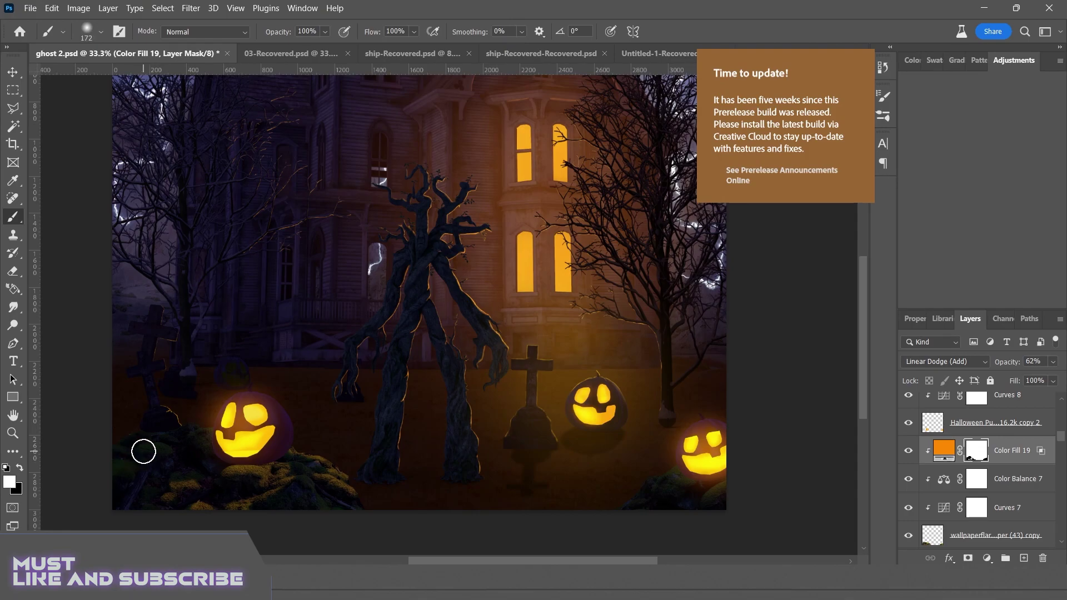
key(s)
key(b)
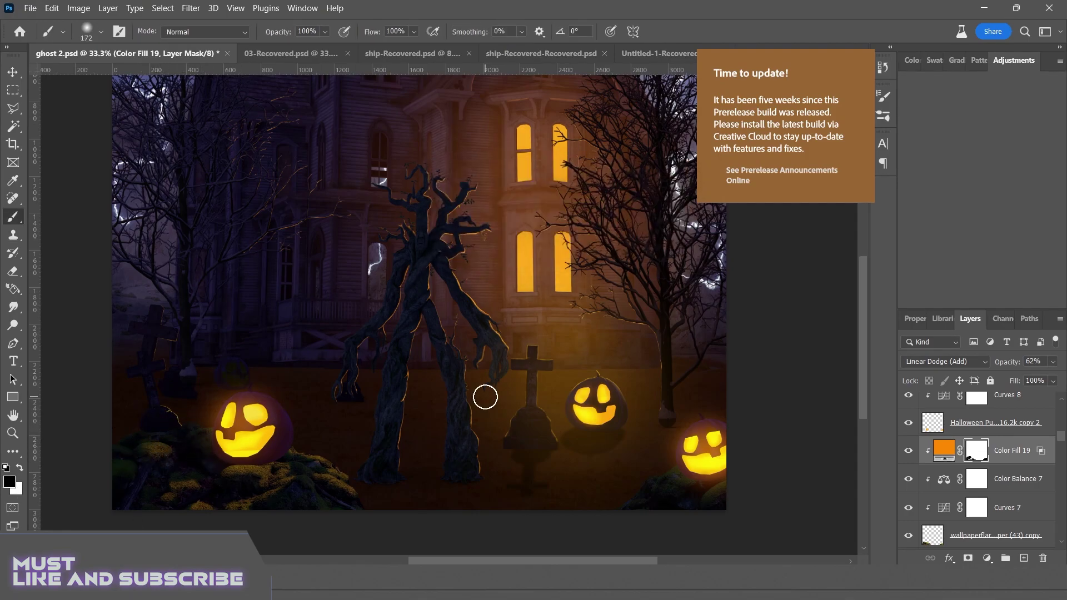
scroll(485, 397, up, 3)
drag(679, 369, 608, 250)
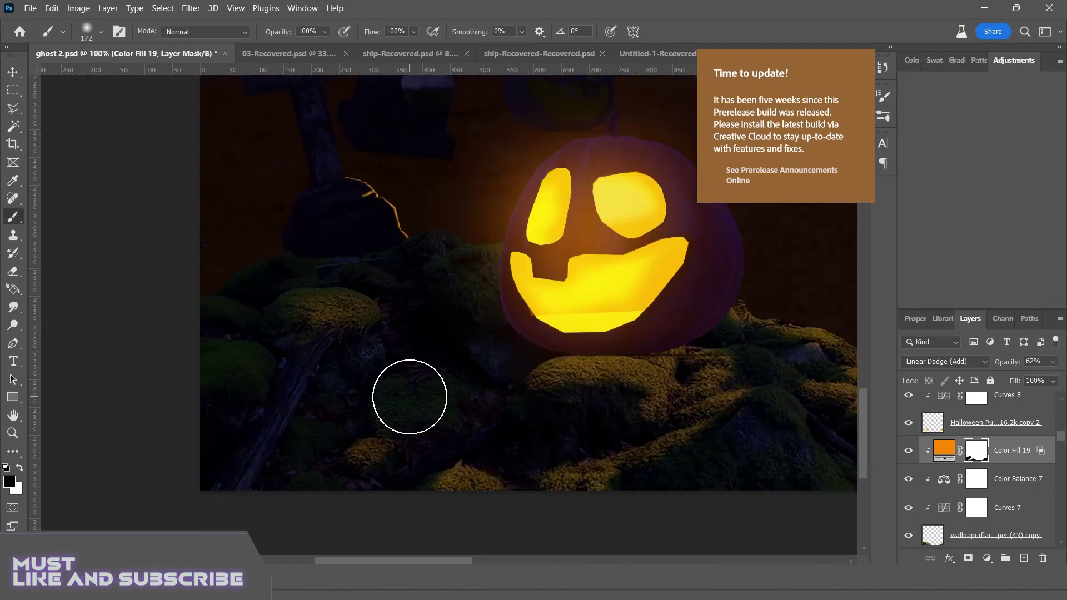
drag(488, 406, 366, 377)
scroll(524, 381, down, 2)
scroll(571, 396, down, 3)
key(x)
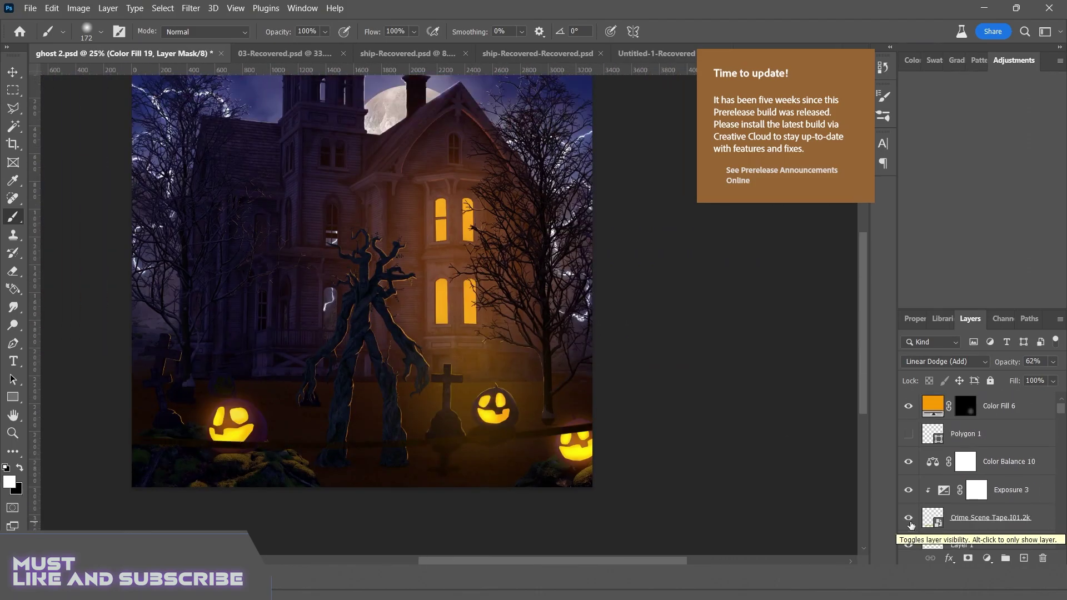
- Add an orange Solid Color fill clipped to the pumpkins, above their yellow fill, and invert its mask to hide it
scroll(603, 480, up, 1)
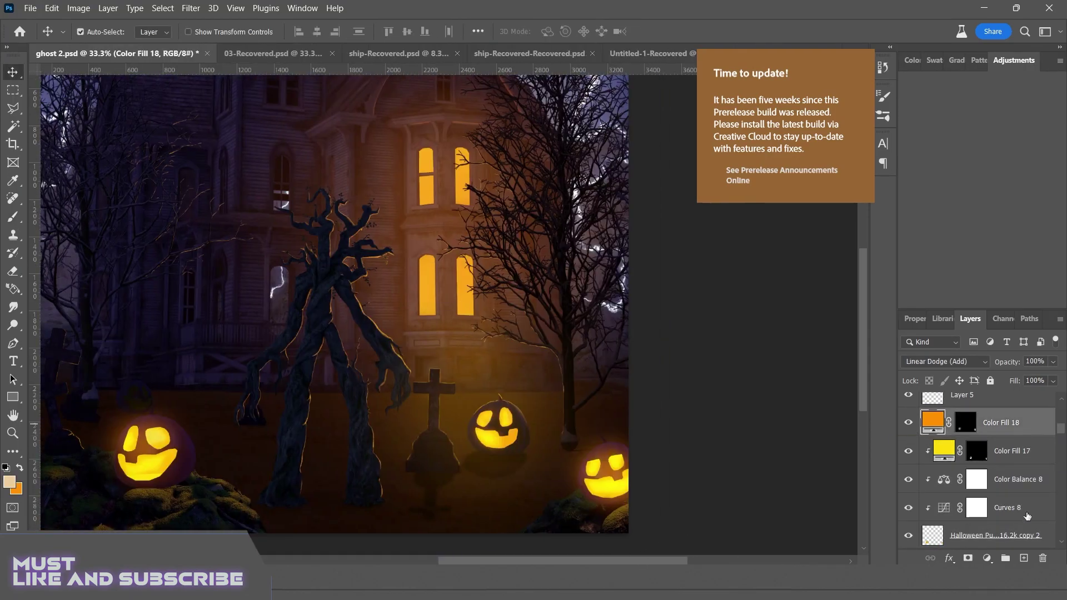
click(987, 558)
click(983, 314)
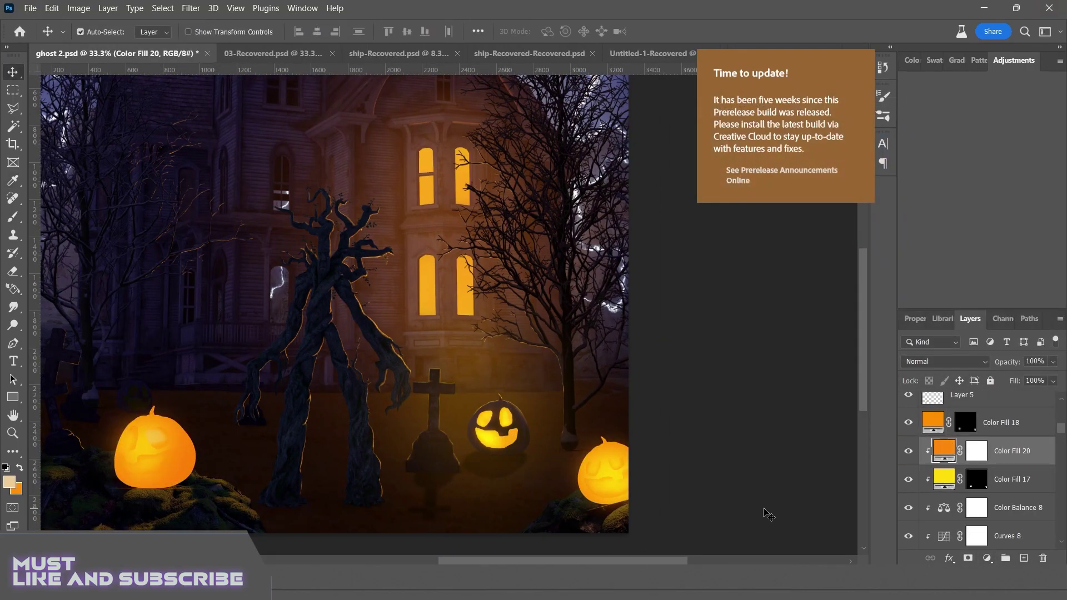
key(ctrl+i)
- Brush an orange rim light along the right pumpkin's stem and upper-left edge on the fill mask, using an 8 px brush
scroll(503, 416, up, 5)
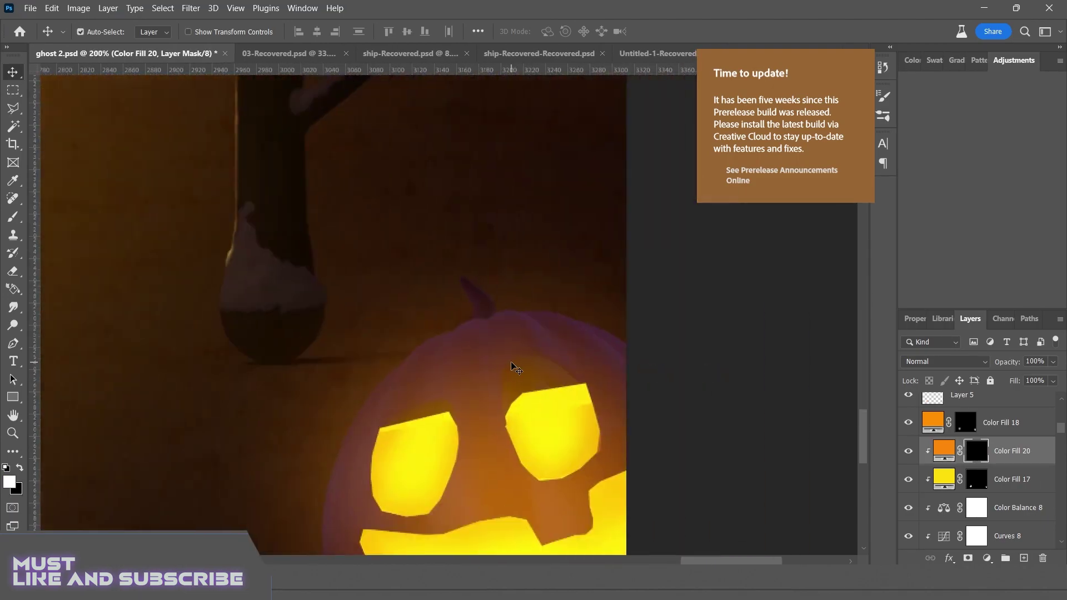
key(b)
key(d)
key(x)
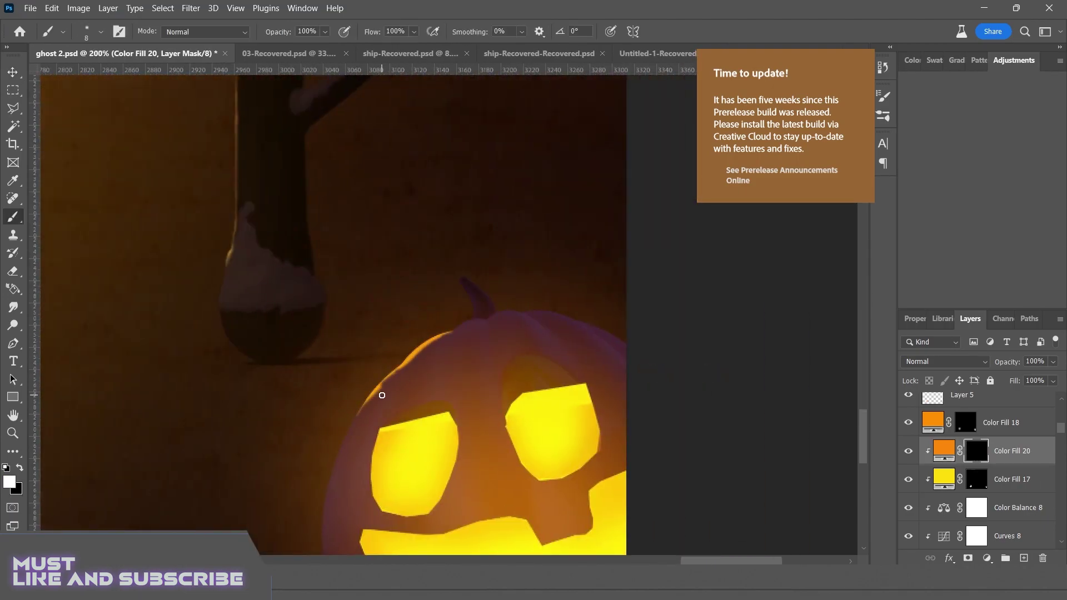
scroll(464, 324, up, 2)
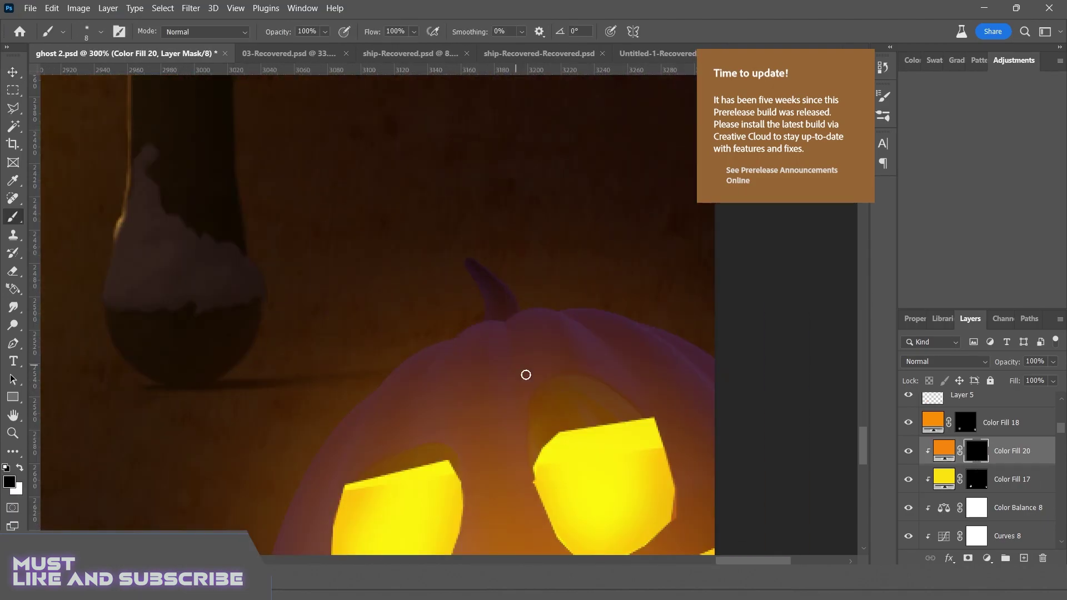
key(x)
drag(432, 381, 450, 343)
key(x)
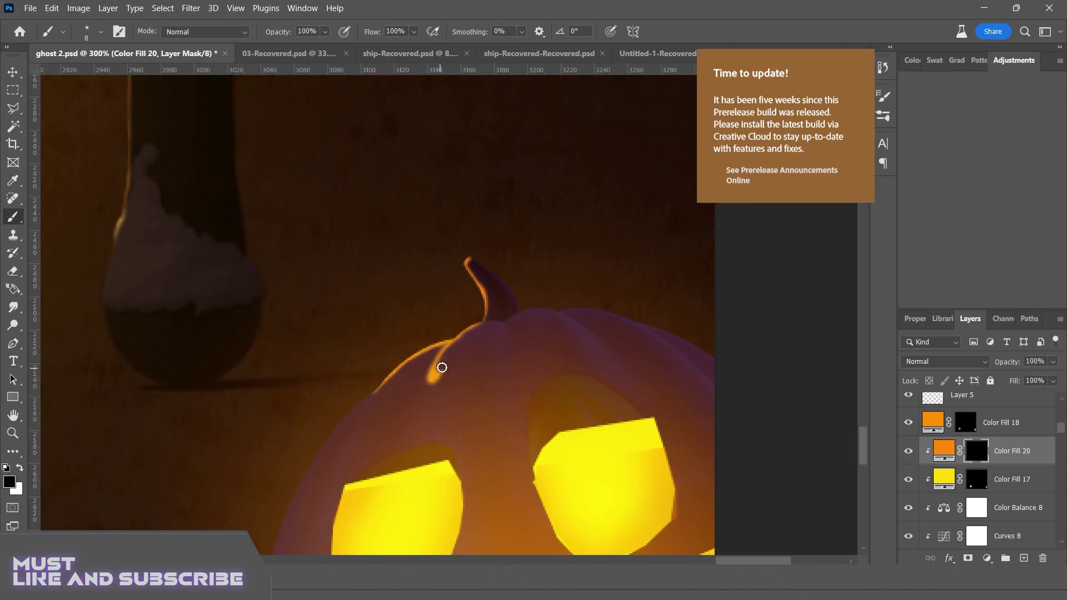
key(x)
- Extend the orange rim down the right pumpkin's left shoulder, add a highlight along the rib, and thin the strokes with black
scroll(463, 346, down, 2)
scroll(444, 343, left, 2)
key(x)
key(x)
mouse_move(414, 378)
mouse_down()
mouse_move(437, 336)
mouse_move(352, 457)
mouse_up()
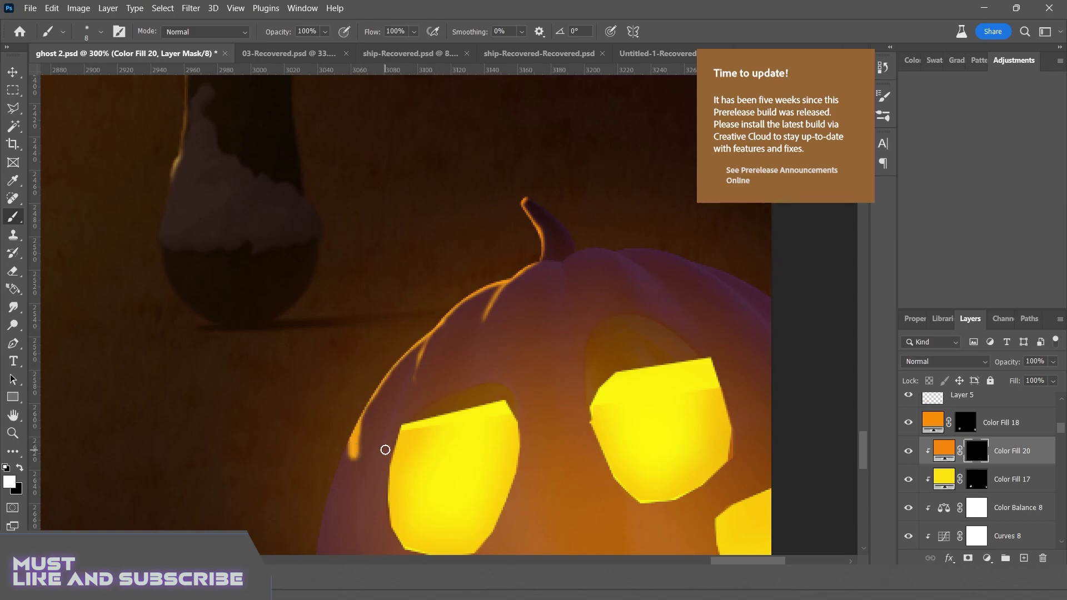
drag(401, 390, 437, 334)
key(x)
drag(420, 362, 436, 337)
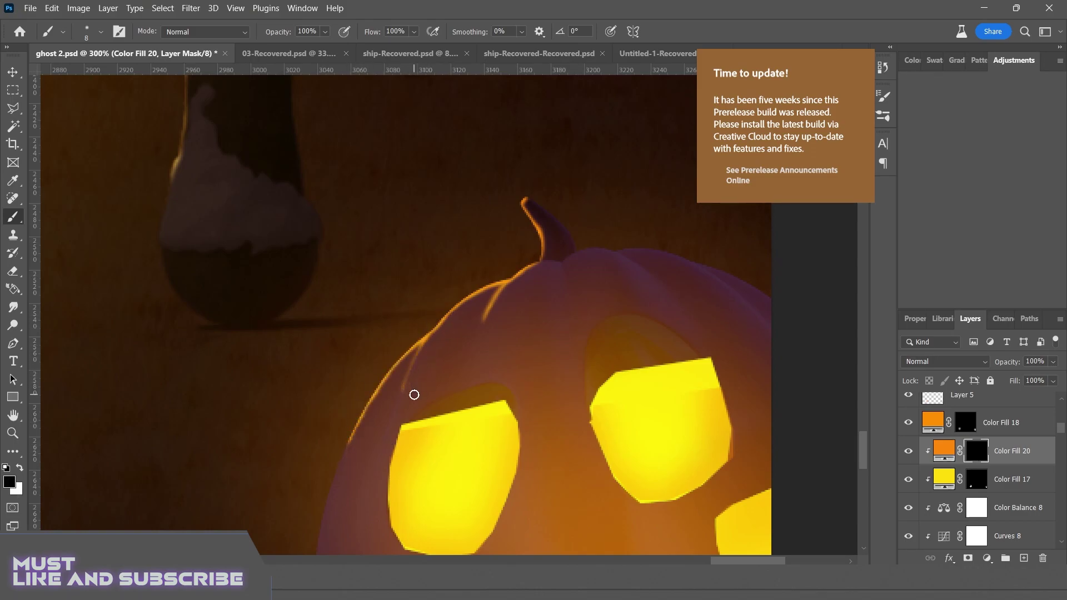
- Continue the thin orange rim light down the right pumpkin's left side beside the eye and mouth
key(ctrl+minus)
key(ctrl+minus)
key(ctrl+minus)
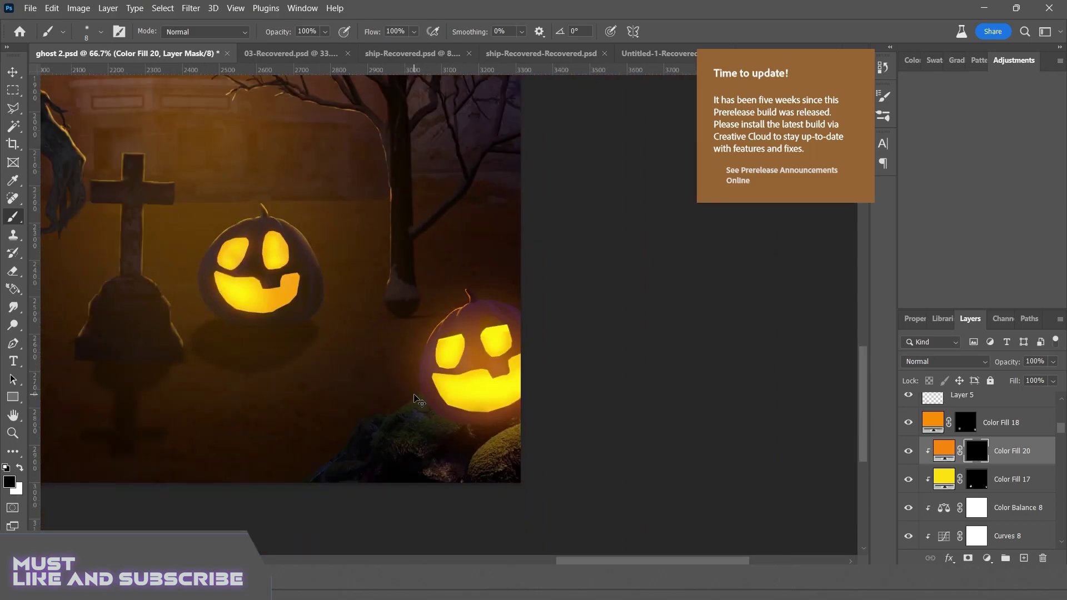
key(ctrl+plus)
key(ctrl+plus)
key(ctrl+plus)
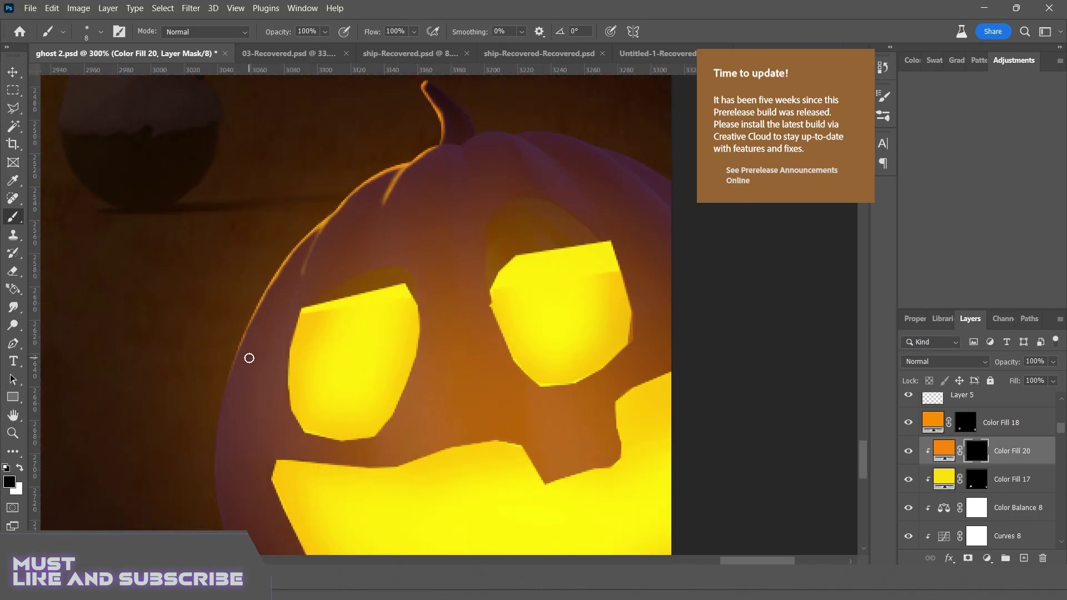
scroll(205, 383, down, 2)
scroll(319, 255, up, 4)
scroll(319, 255, right, 2)
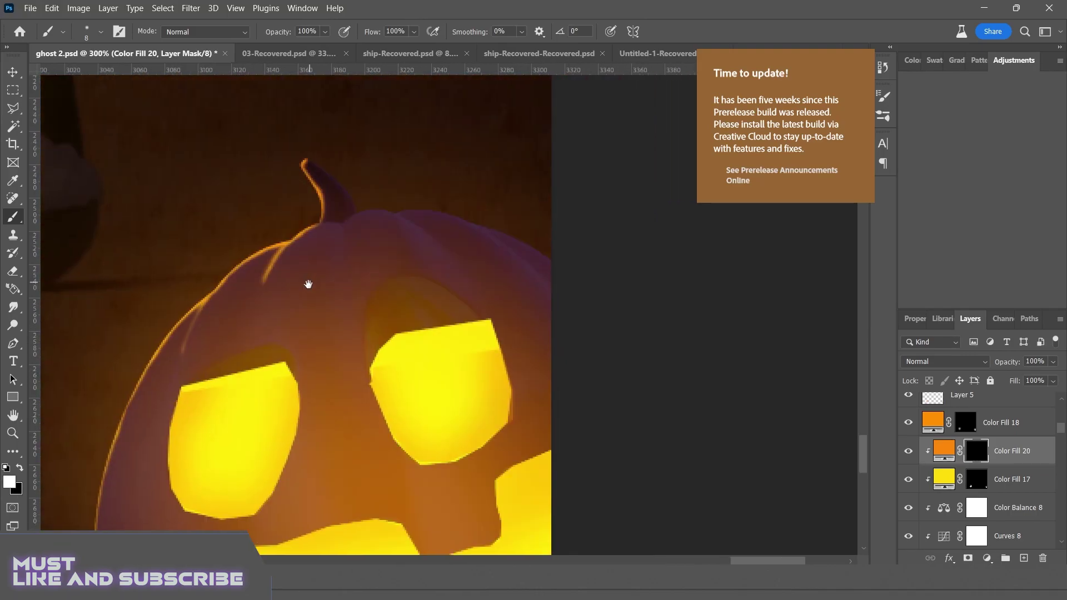
- Paint an orange rim on the left pumpkin's stem and the rib curving down from its base, using the 8 px brush
key(ctrl+minus)
key(ctrl+minus)
key(ctrl+minus)
key(ctrl+minus)
key(ctrl+minus)
key(ctrl+minus)
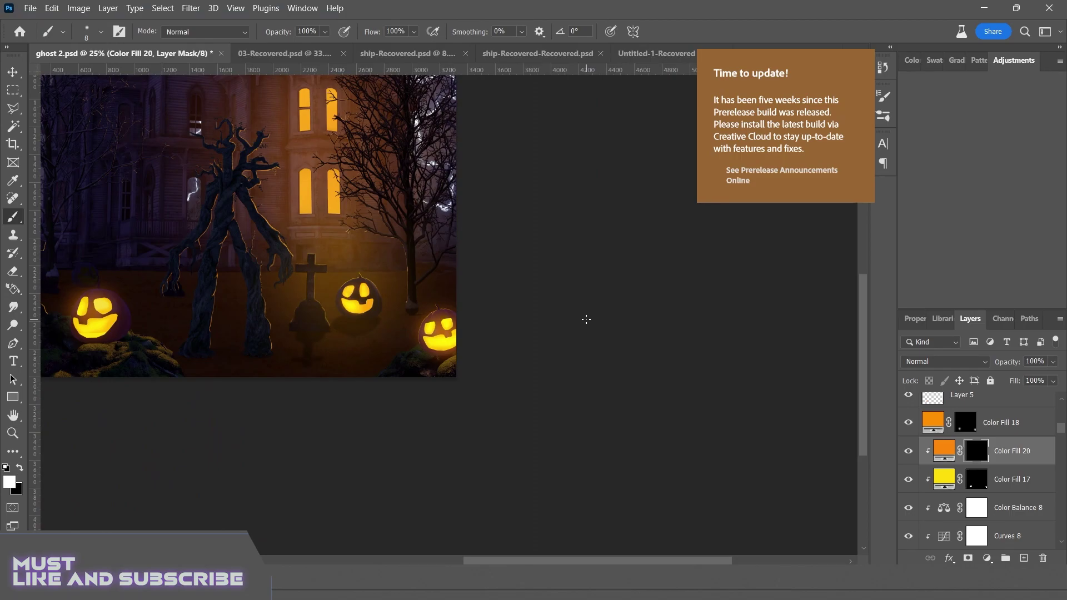
key(ctrl+plus)
key(ctrl+plus)
key(ctrl+plus)
key(ctrl+plus)
key(ctrl+plus)
key(ctrl+plus)
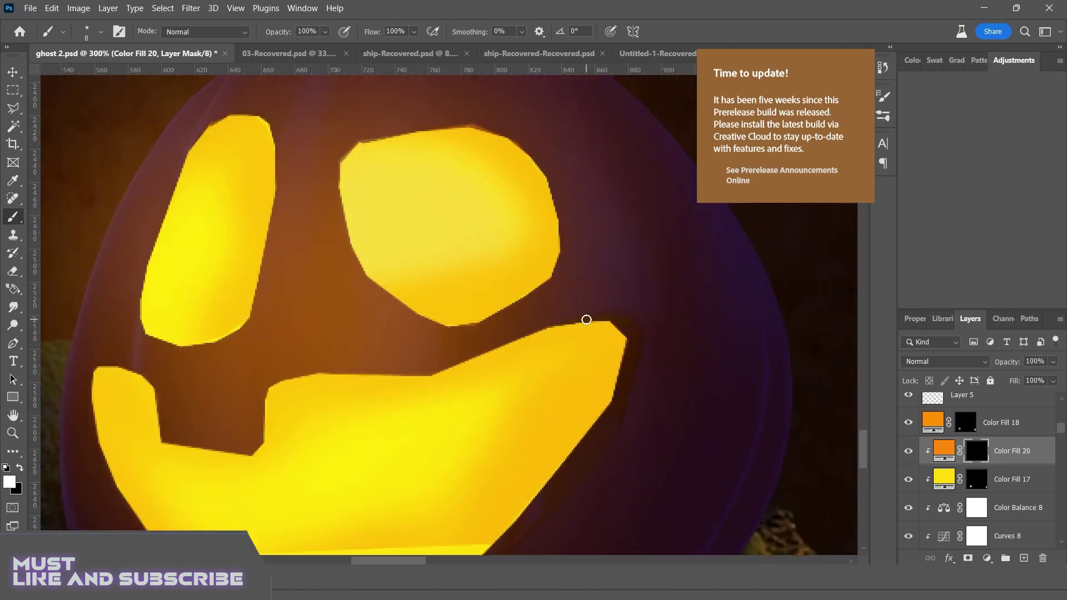
drag(422, 254, 420, 289)
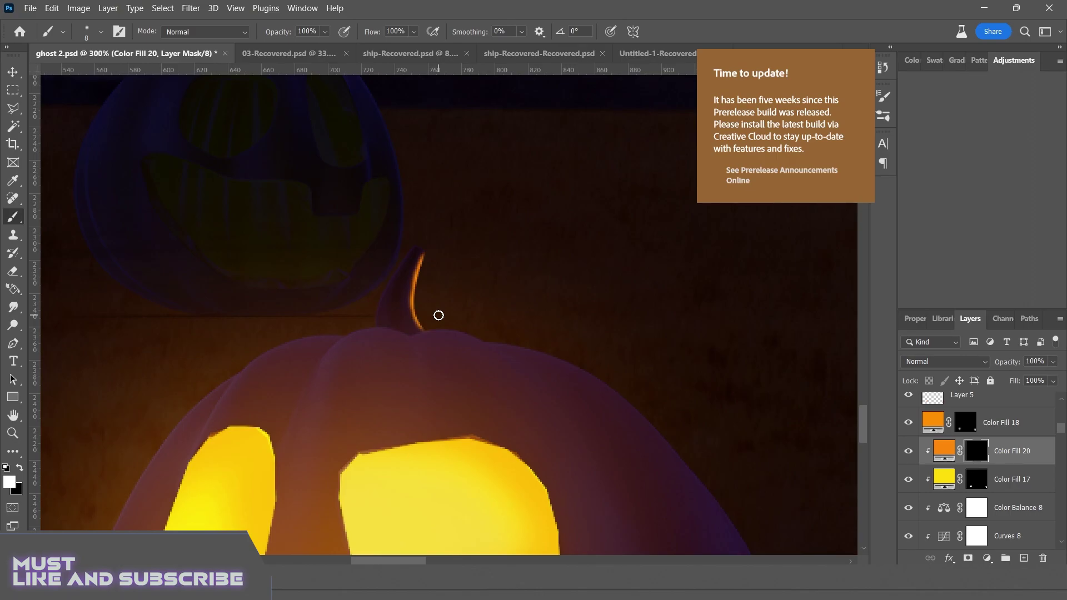
scroll(454, 277, down, 2)
scroll(454, 277, right, 2)
drag(414, 290, 467, 330)
key(x)
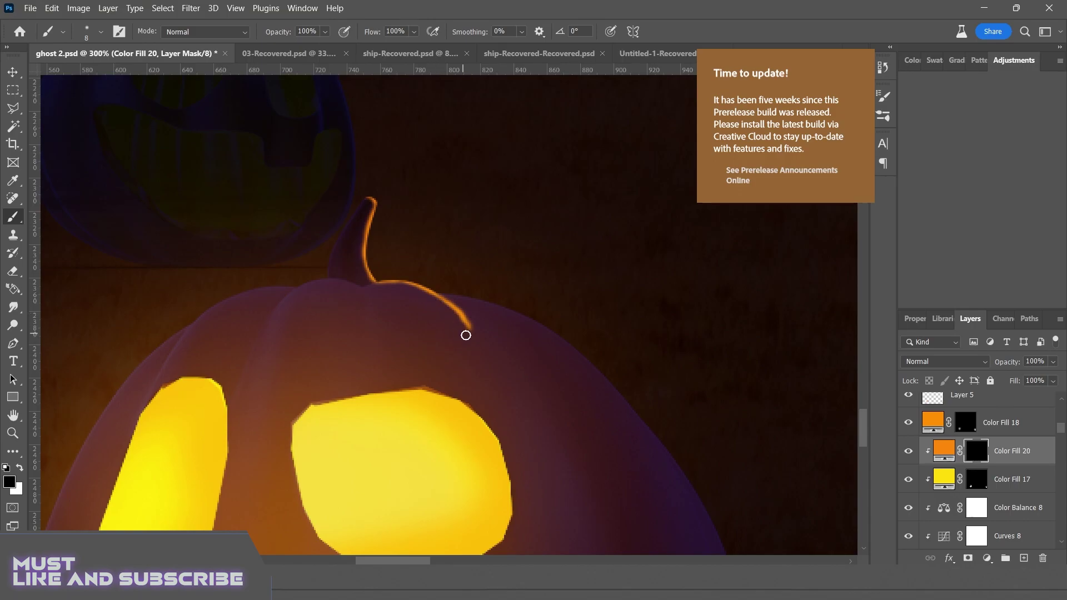
- Brush the orange rim light down the left pumpkin's right outer edge to about mouth level, trimming excess with black
drag(545, 319, 595, 361)
scroll(596, 361, down, 5)
scroll(596, 361, right, 5)
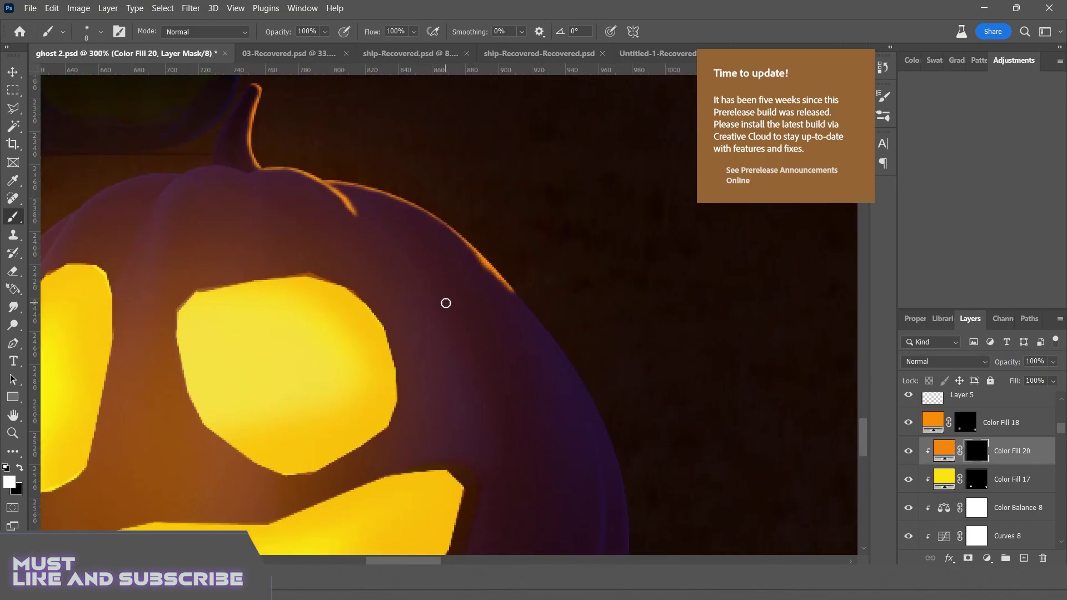
scroll(559, 374, down, 5)
scroll(559, 374, right, 2)
mouse_move(526, 298)
mouse_down()
mouse_move(566, 351)
mouse_move(570, 406)
mouse_up()
scroll(567, 381, down, 3)
scroll(566, 382, right, 1)
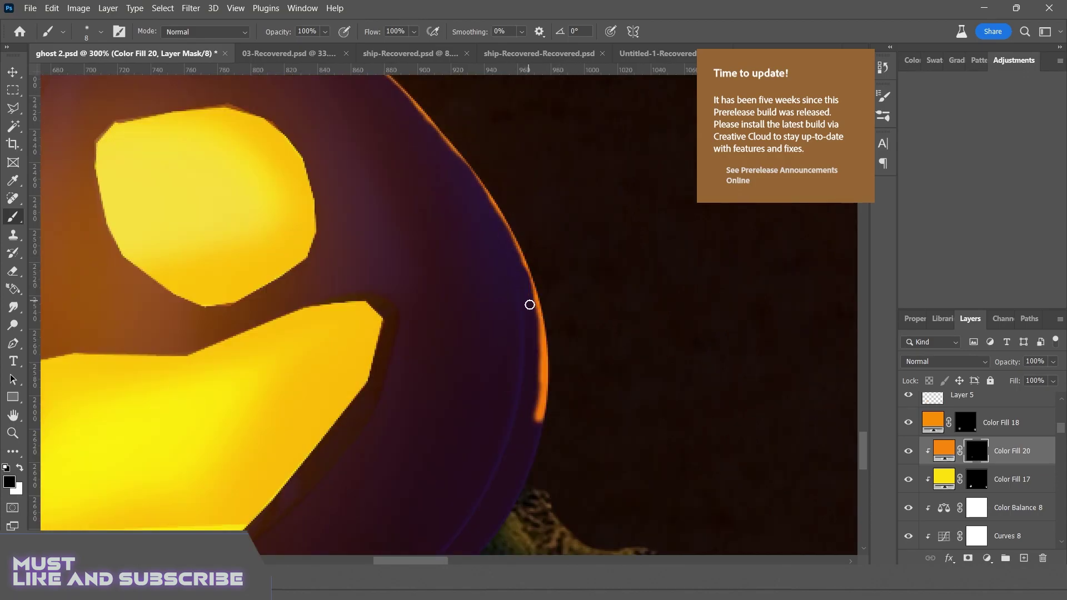
- Add a thin orange rim light along the left pumpkin's upper-left edge from the stem outward
scroll(531, 382, down, 10)
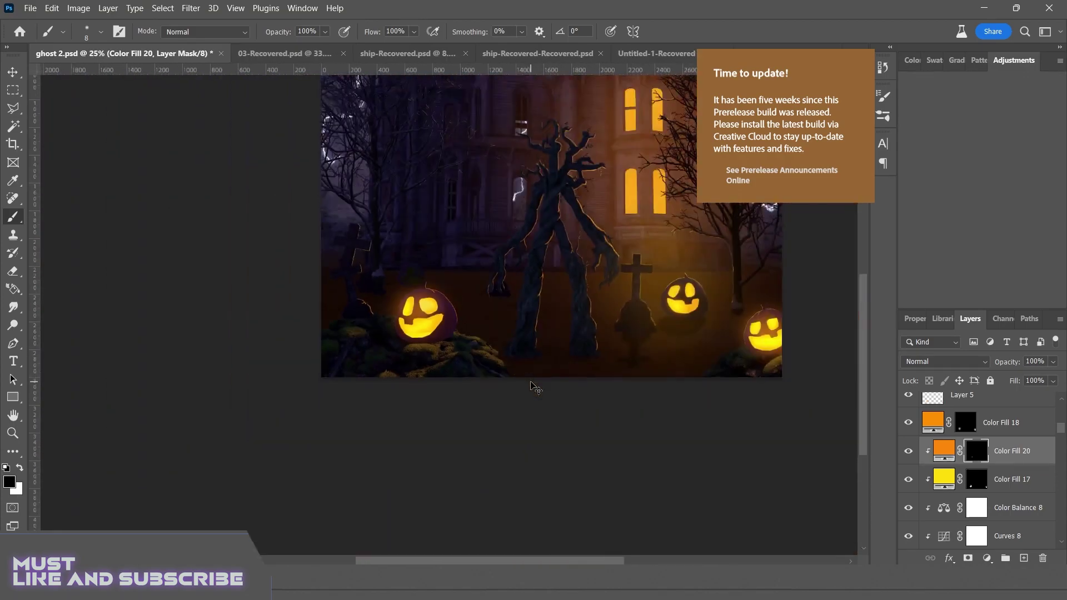
scroll(531, 383, up, 2)
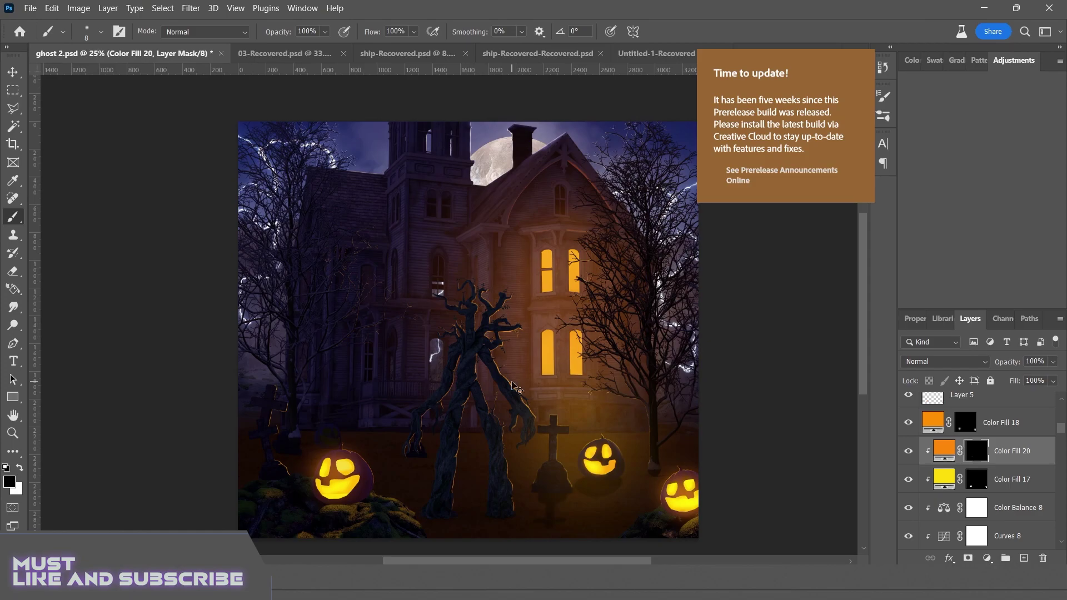
scroll(514, 387, up, 8)
key(x)
key(x)
key(x)
drag(543, 321, 489, 331)
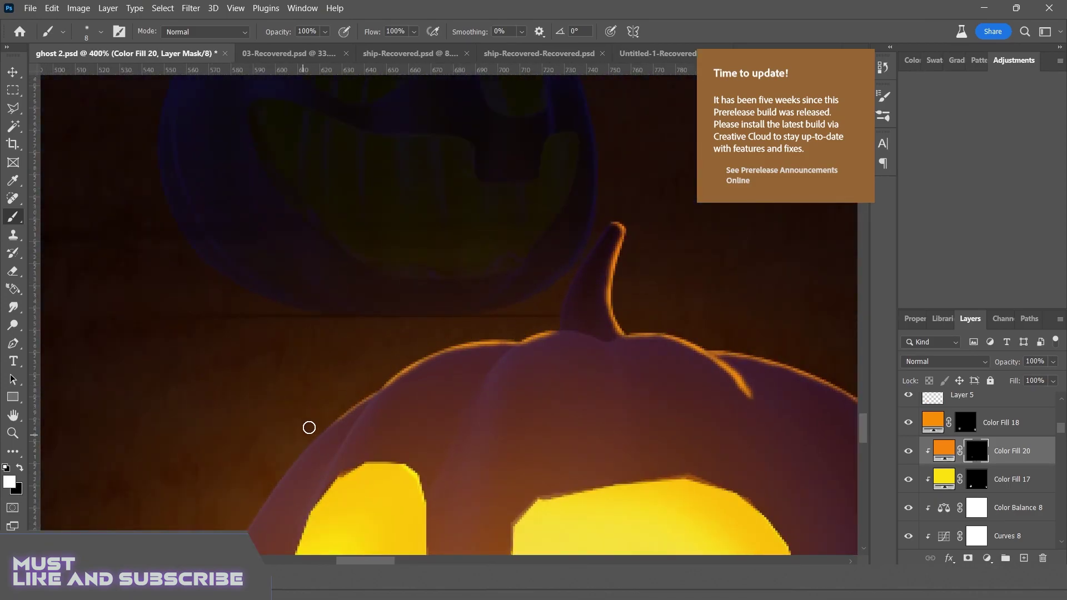
key(x)
scroll(578, 320, down, 8)
scroll(624, 209, up, 5)
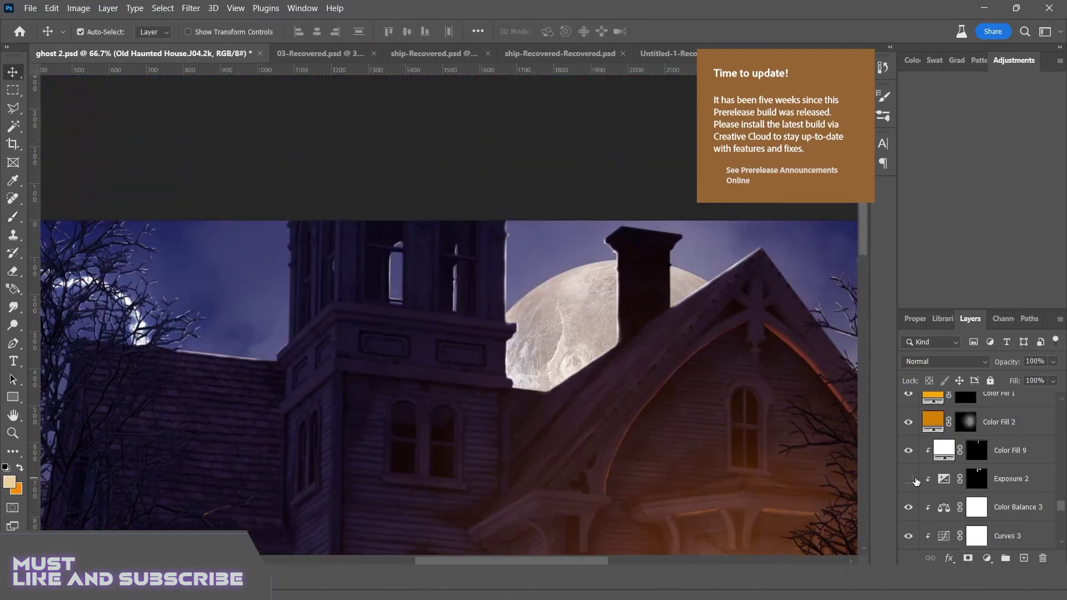
scroll(784, 371, up, 4)
scroll(783, 371, down, 6)
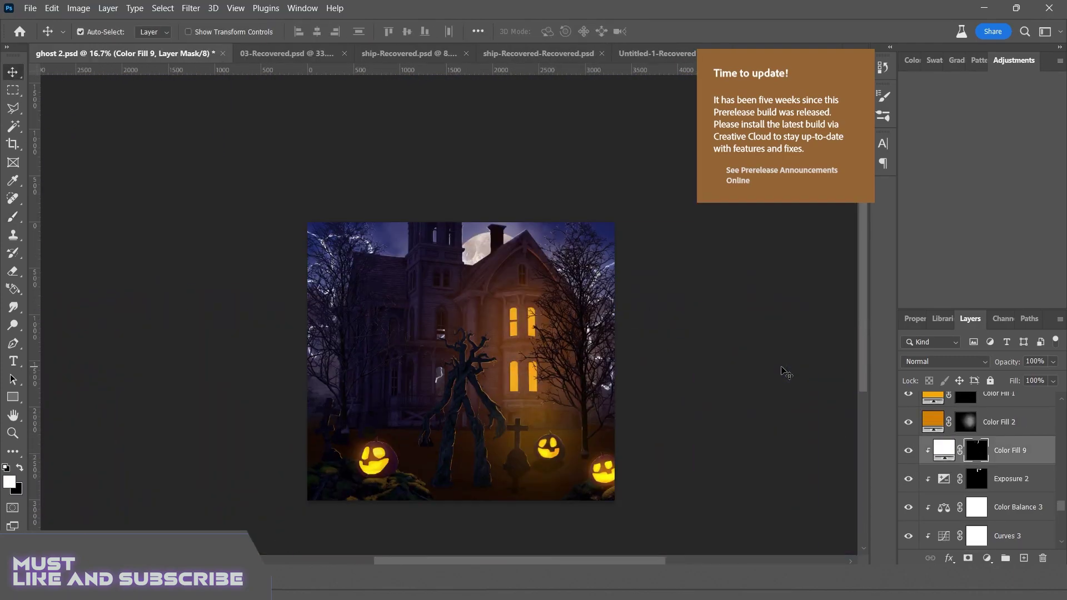
scroll(417, 533, up, 2)
click(416, 534)
scroll(986, 472, down, 2)
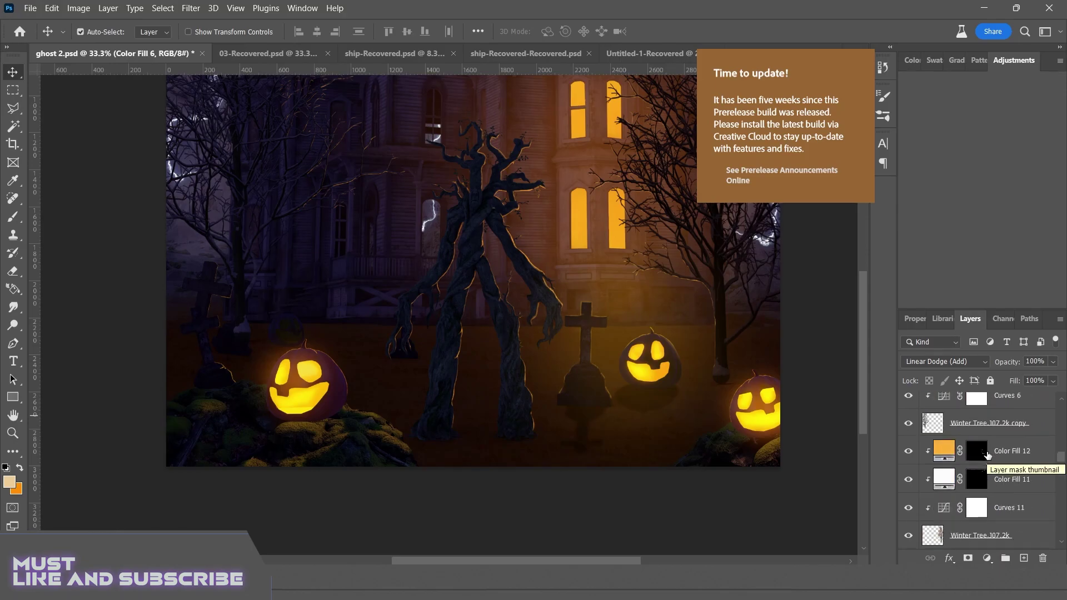
- Paint a yellow rim light along the right edges of the central gravestone's cross on its Color Fill 5 mask, with a 5 px brush
click(976, 415)
scroll(586, 333, up, 8)
key(b)
key(d)
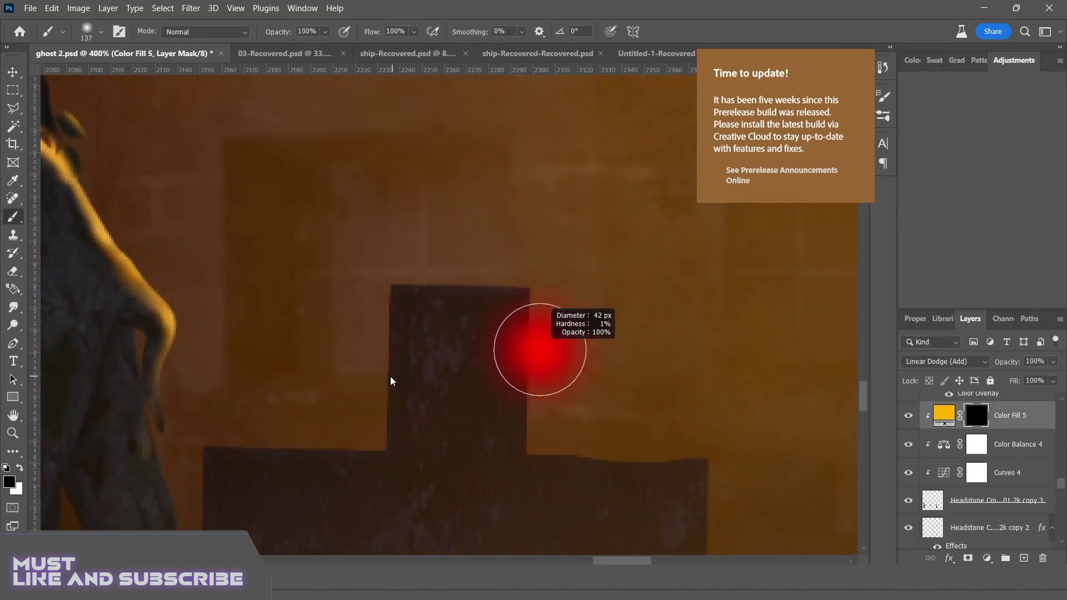
drag(390, 381, 337, 385)
mouse_move(531, 303)
mouse_down()
mouse_move(538, 374)
mouse_move(525, 454)
mouse_move(674, 457)
mouse_move(719, 428)
mouse_up()
- Continue the yellow rim along the right edge of the gravestone's stepped base, trimming it with black to follow the ledges
scroll(719, 428, down, 10)
drag(560, 410, 606, 475)
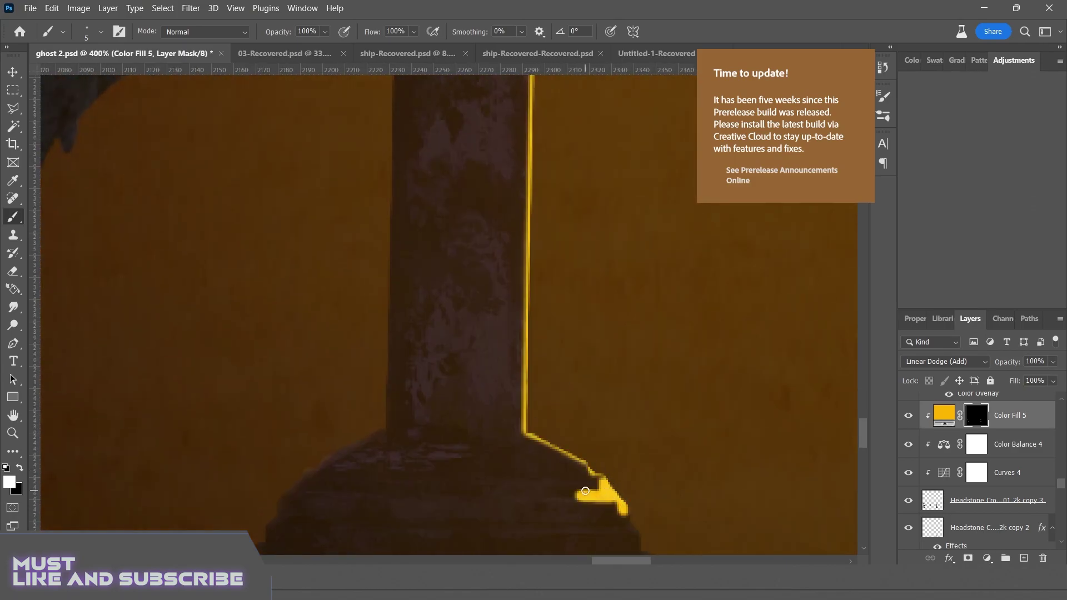
scroll(592, 496, down, 3)
scroll(590, 453, right, 2)
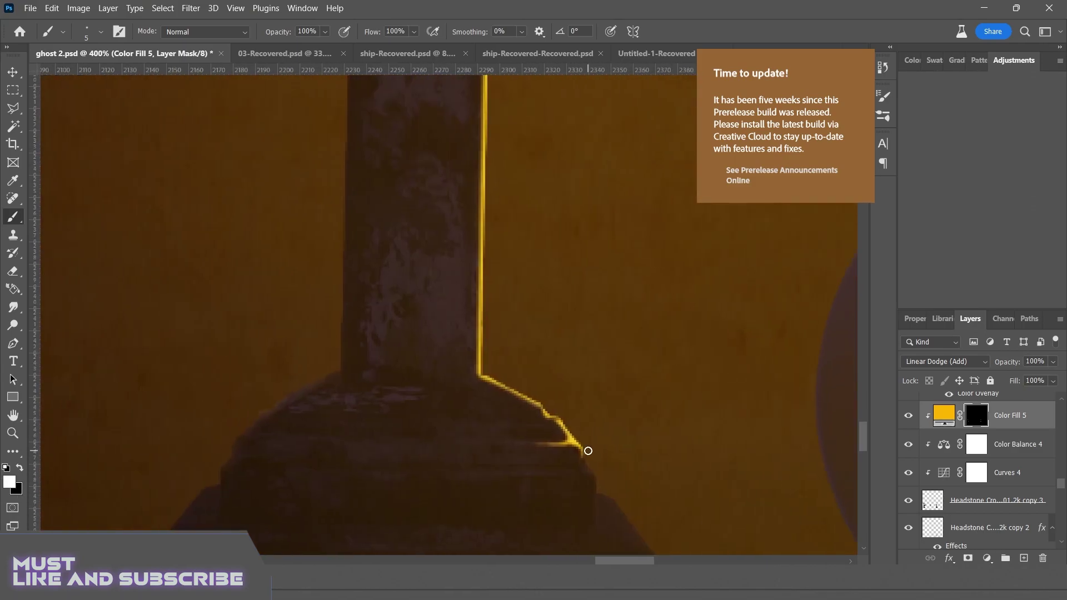
key(x)
scroll(556, 411, down, 7)
scroll(544, 370, right, 4)
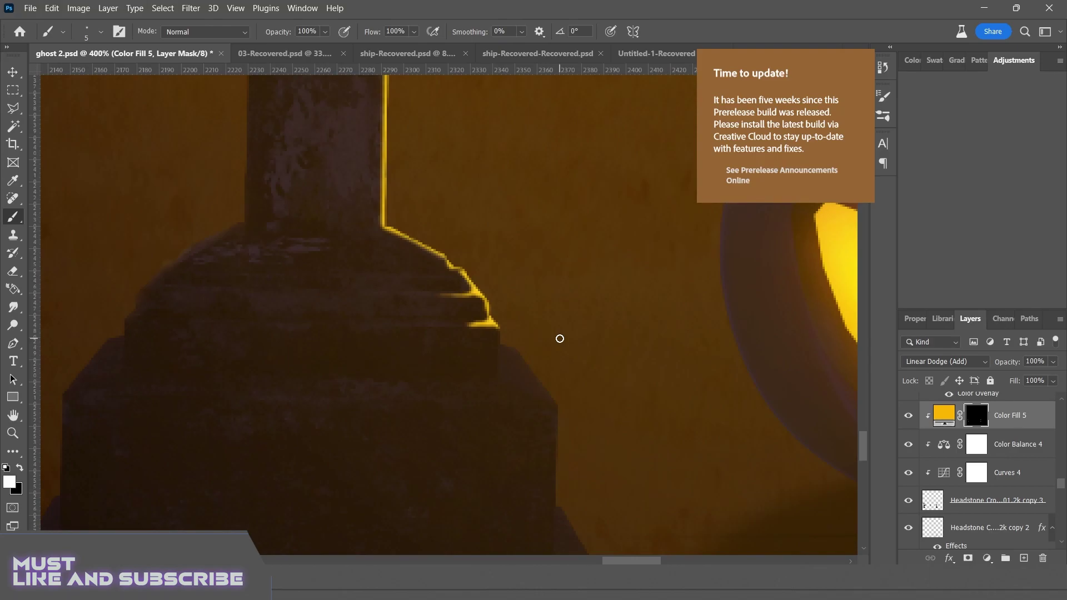
scroll(562, 466, down, 5)
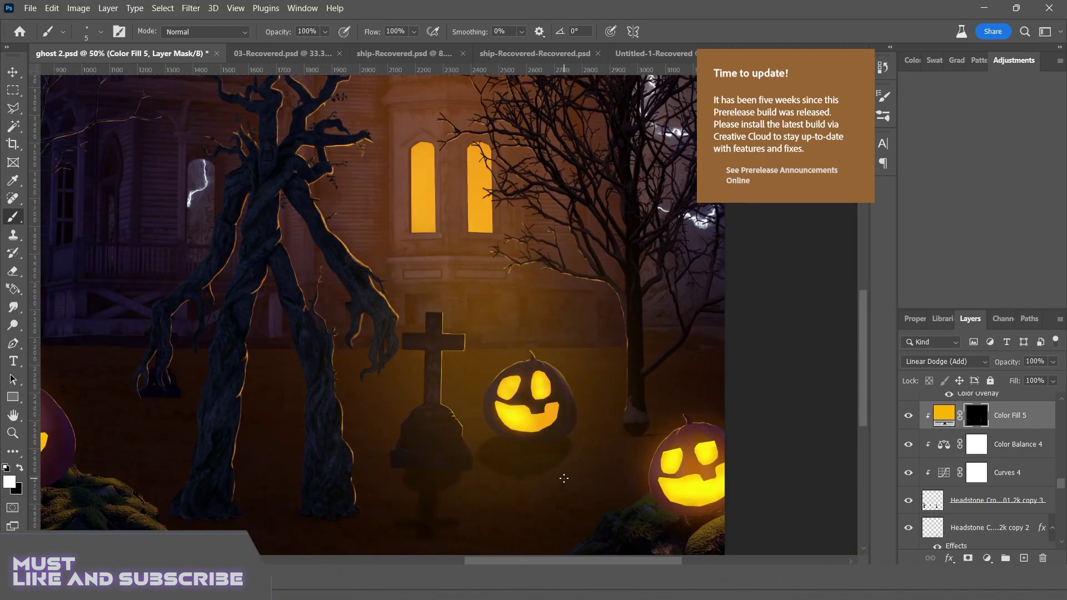
- Trim the thick yellow patch on the right ledge of the gravestone's base with a 10 px black brush
scroll(565, 477, up, 4)
mouse_move(517, 319)
mouse_down()
mouse_move(479, 280)
mouse_move(509, 320)
mouse_up()
key(x)
key(bracketright)
key(bracketright)
key(bracketright)
key(bracketright)
key(bracketright)
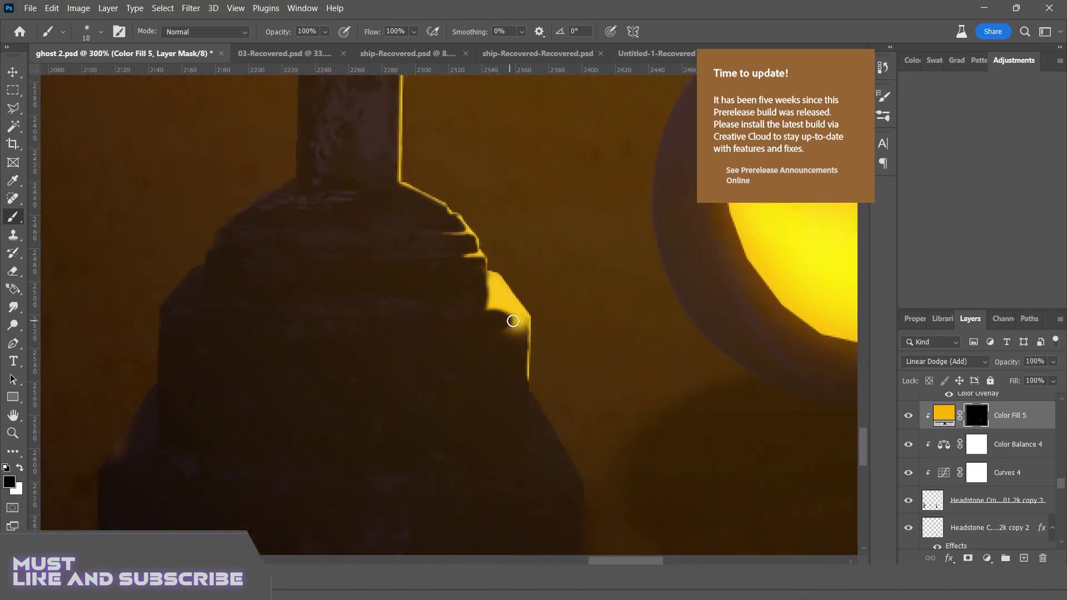
- Paint a yellow rim down the left edge of the central cross's shaft and onto the base's shoulder with a 7 px white brush
scroll(479, 285, up, 10)
key(bracketleft)
key(bracketleft)
key(bracketleft)
key(x)
mouse_move(536, 369)
mouse_down()
mouse_move(423, 427)
mouse_move(428, 491)
mouse_move(278, 530)
mouse_up()
scroll(278, 530, down, 5)
scroll(505, 457, up, 6)
scroll(567, 395, up, 2)
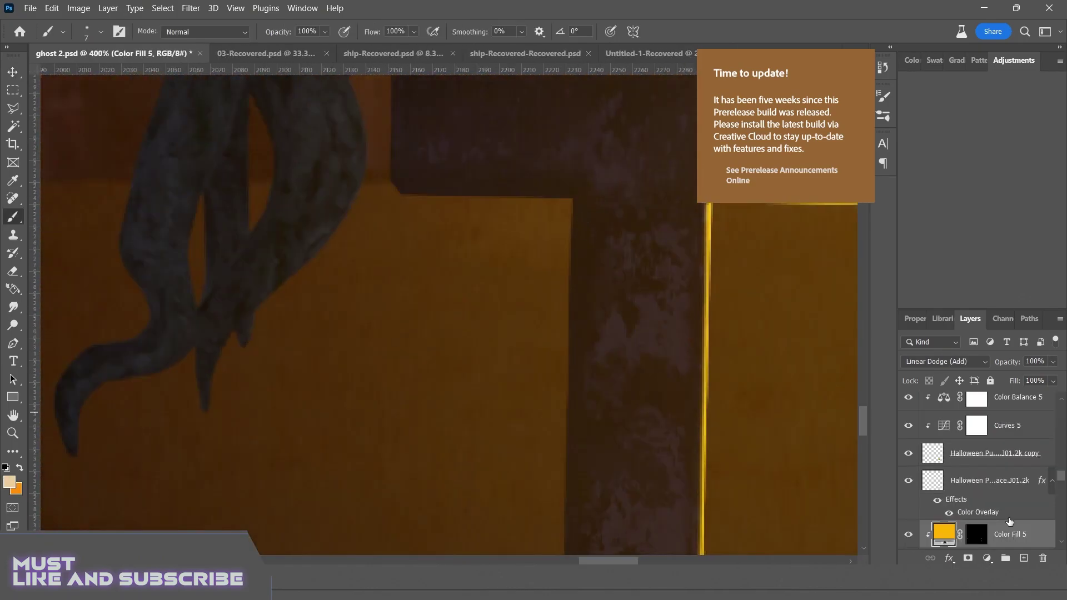
shift+click(566, 395)
drag(566, 395, 503, 432)
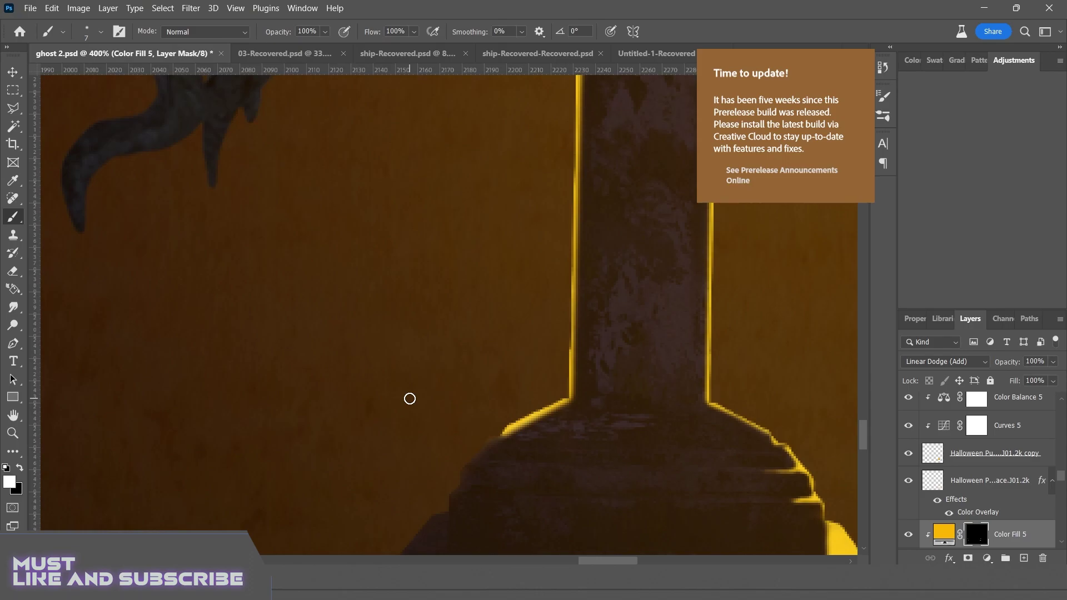
- Continue the yellow rim down the left side of the gravestone's stepped base, trimming it with black along the ledges
scroll(526, 433, left, 3)
scroll(525, 433, down, 3)
mouse_move(617, 370)
mouse_down()
mouse_move(589, 386)
mouse_move(552, 457)
mouse_move(572, 495)
mouse_up()
scroll(572, 495, down, 2)
mouse_move(599, 424)
mouse_down()
mouse_move(574, 451)
mouse_move(591, 424)
mouse_up()
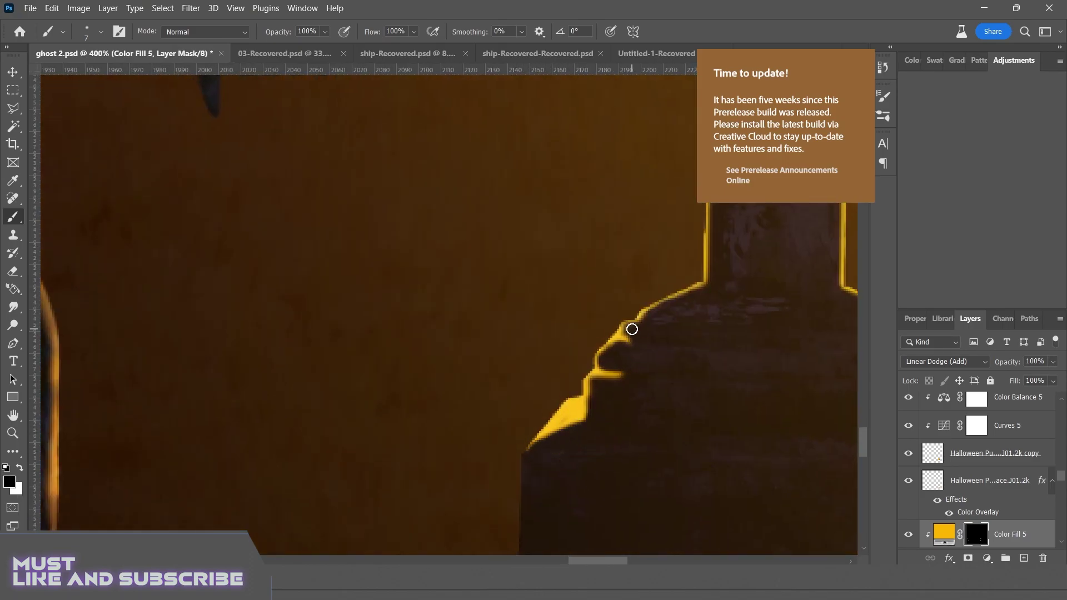
scroll(527, 466, down, 5)
scroll(462, 367, up, 3)
key(x)
scroll(408, 384, down, 5)
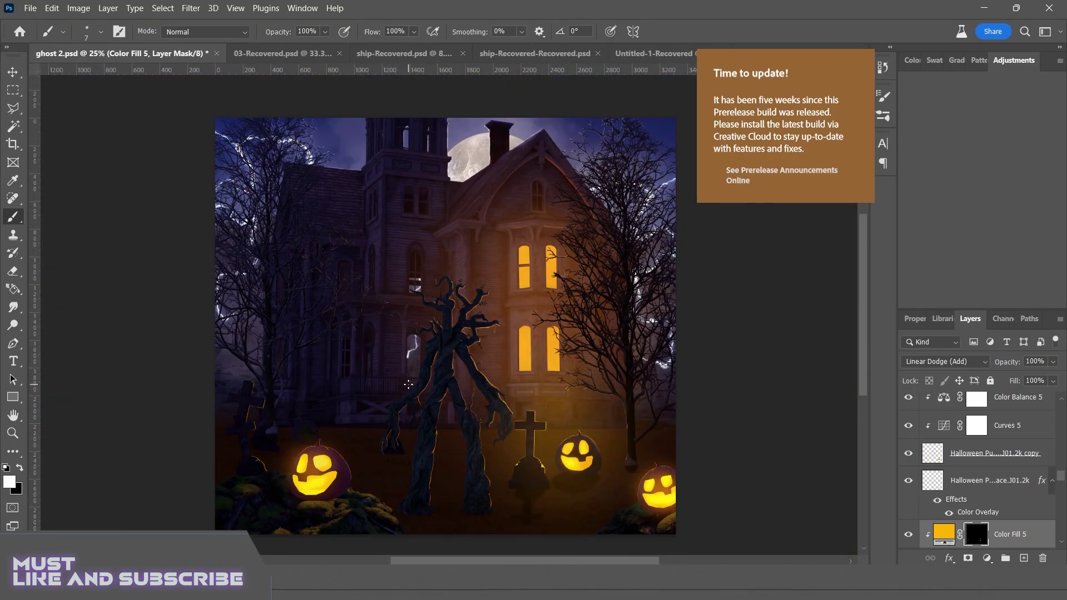
- Show the crime scene tape and clip an orange Linear Dodge (Add) color fill with a black mask above Exposure 3
scroll(408, 384, down, 2)
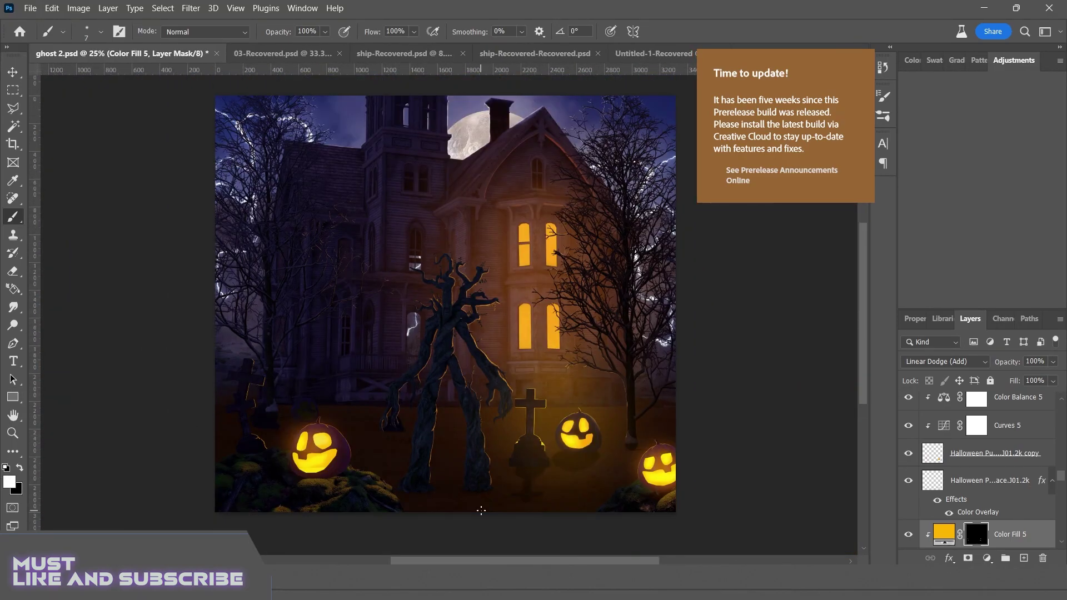
scroll(487, 506, up, 1)
scroll(1044, 514, up, 5)
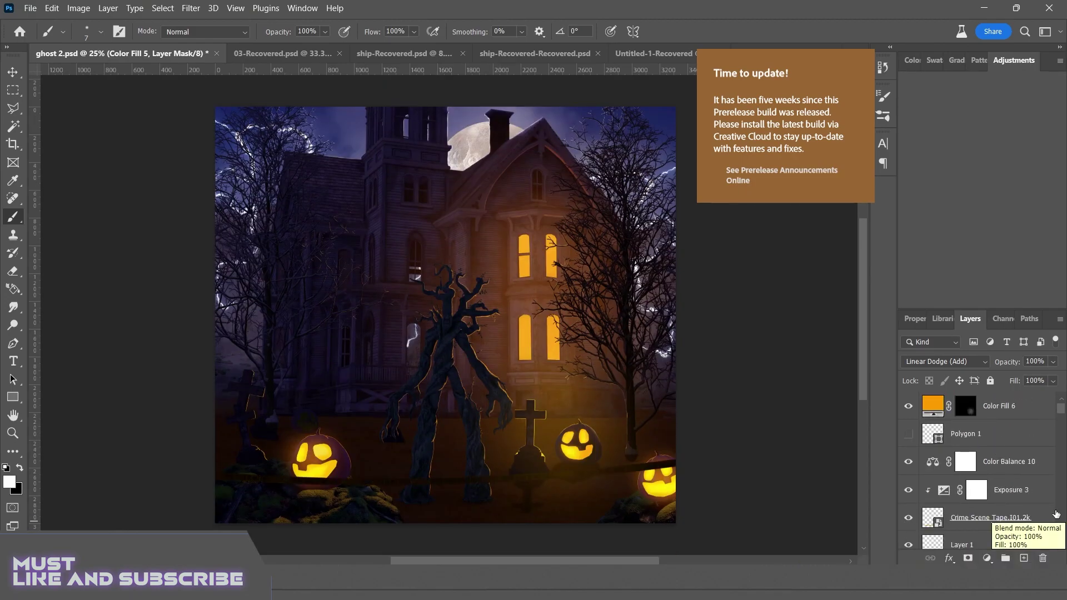
key(ctrl+plus)
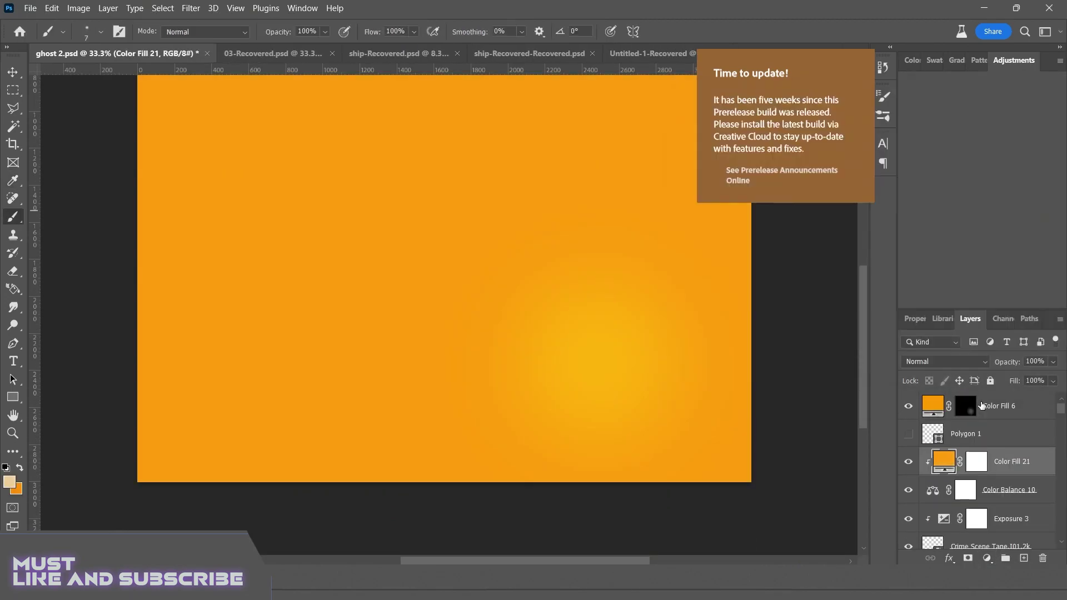
alt+click(1025, 502)
key(ctrl+i)
key(shift+alt+a)
key(ctrl+plus)
key(ctrl+plus)
key(ctrl+plus)
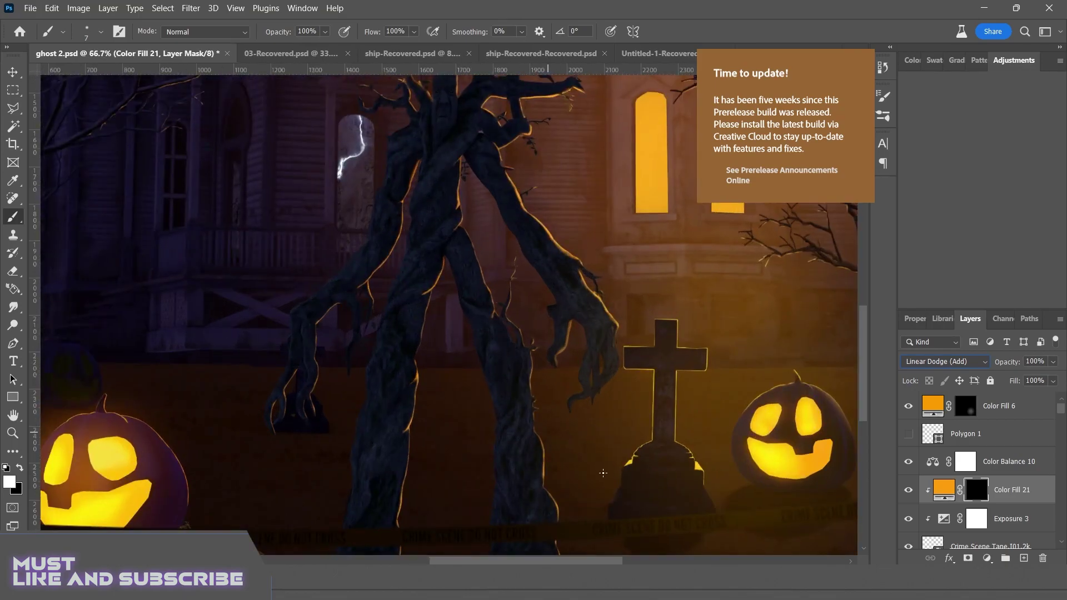
- Paint a thin orange rim along the upper edge of the crime scene tape on the Color Fill 21 mask
key(ctrl+plus)
click(193, 326)
shift+click(789, 290)
mouse_move(681, 365)
mouse_down()
mouse_move(582, 402)
mouse_move(607, 355)
mouse_up()
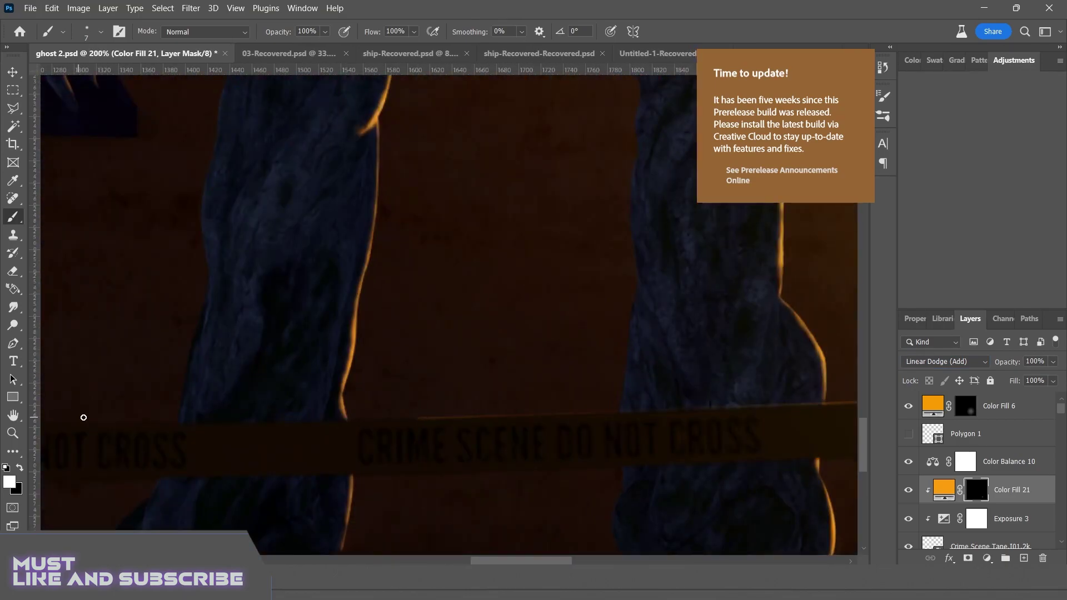
scroll(376, 443, left, 15)
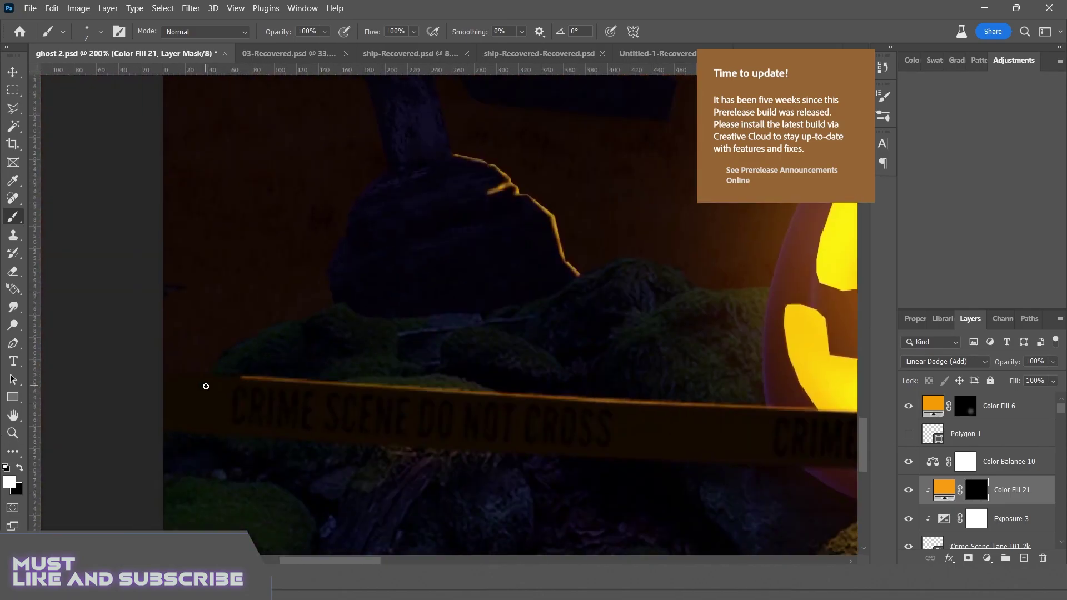
key(ctrl+minus)
key(ctrl+minus)
key(ctrl+minus)
scroll(500, 517, down, 1)
scroll(527, 508, up, 3)
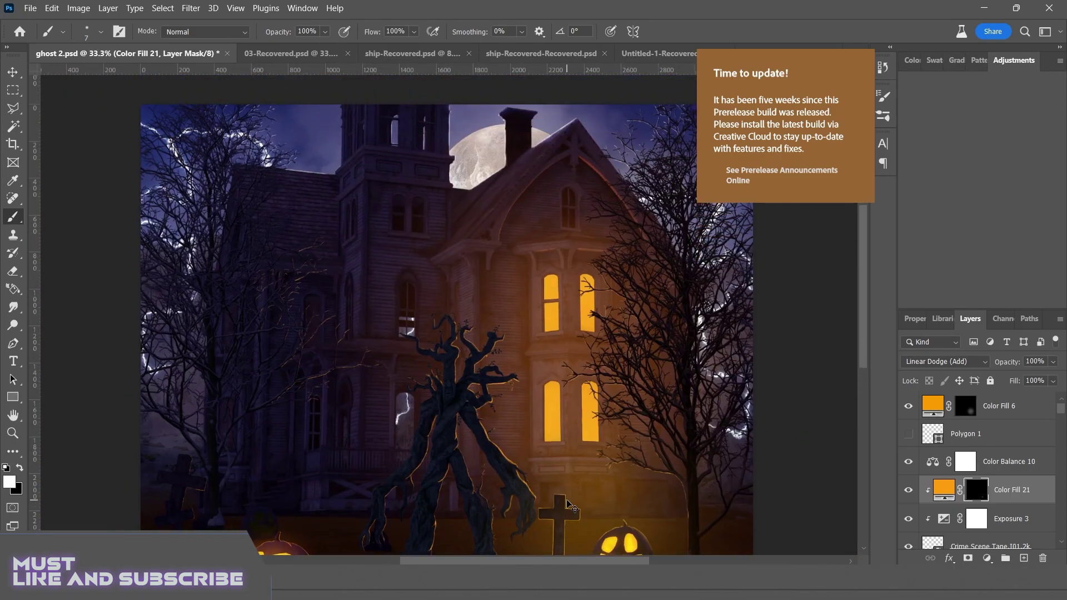
- Paint an orange rim along the stem and right edge of the dark pumpkin behind the left jack-o'-lantern on the Color Fill 16 mask
key(ctrl+minus)
key(v)
click(567, 500)
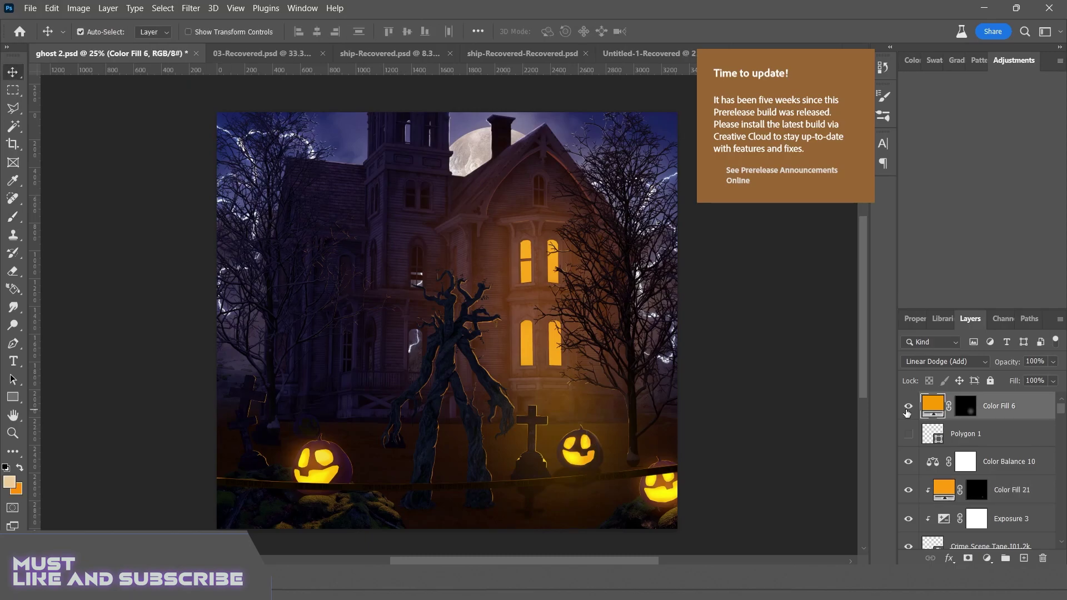
scroll(920, 472, down, 5)
ctrl+click(311, 467)
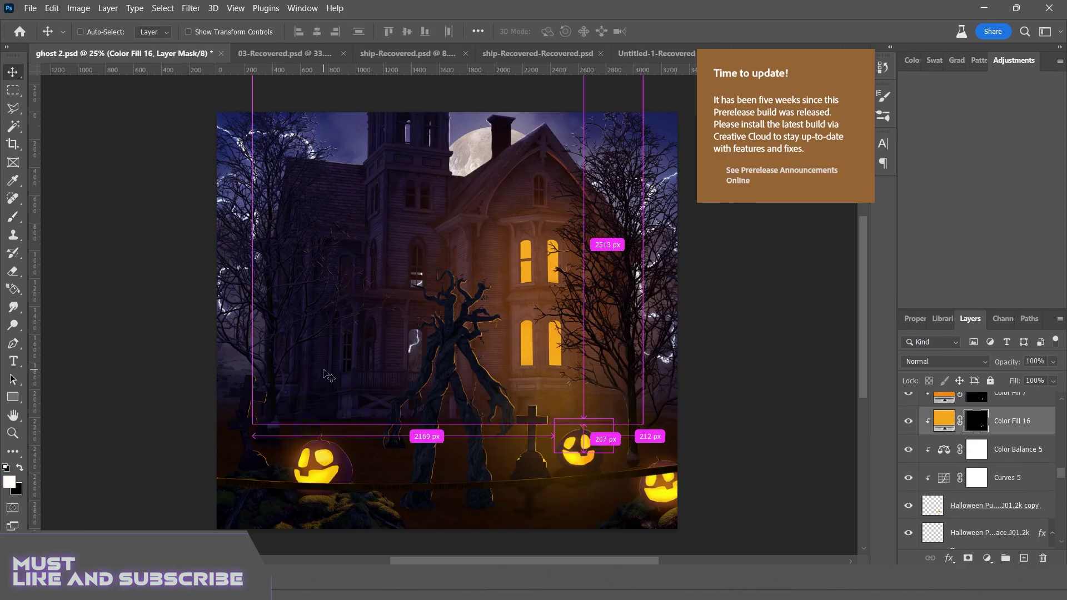
scroll(312, 466, up, 8)
key(b)
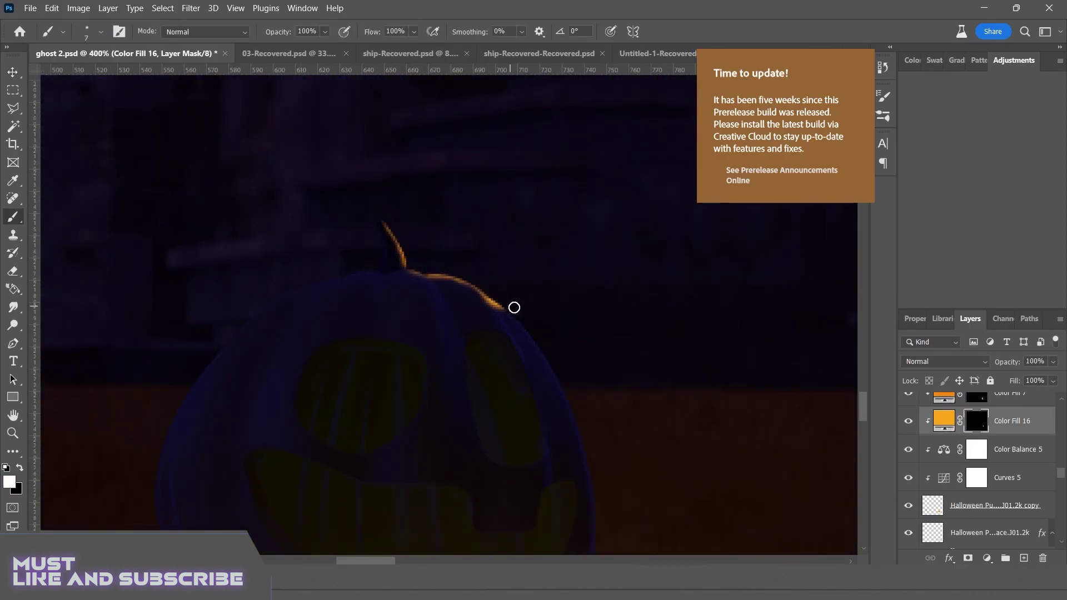
drag(547, 344, 572, 374)
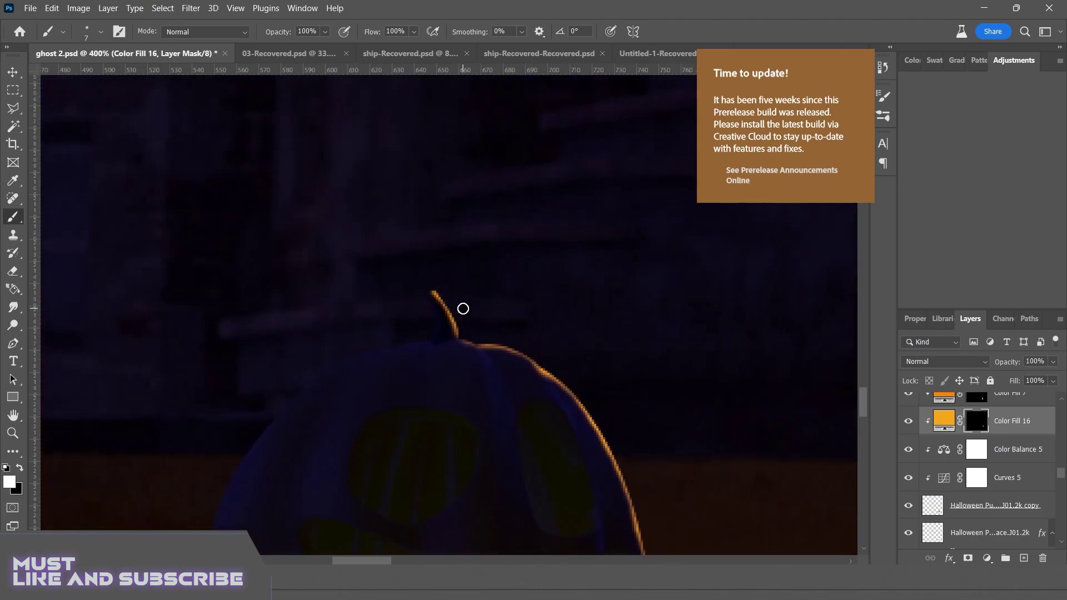
- Add an orange highlight along the dark background pumpkin's upper rib and thin it with black
scroll(463, 308, down, 8)
scroll(322, 400, up, 8)
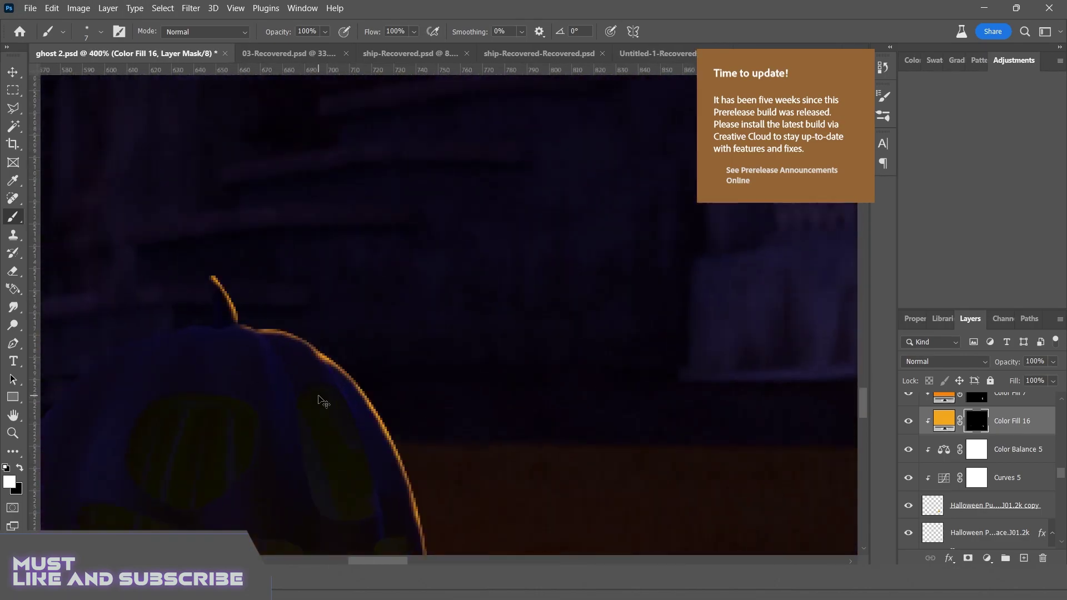
scroll(321, 400, down, 8)
scroll(376, 245, up, 8)
drag(376, 245, 408, 303)
key(x)
drag(369, 245, 406, 302)
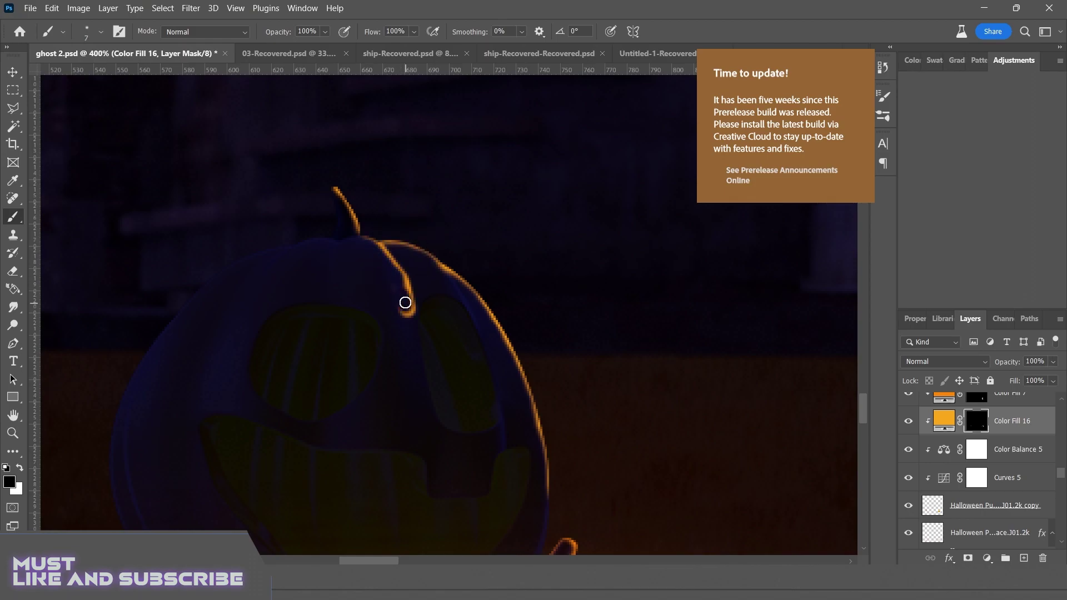
scroll(393, 399, down, 8)
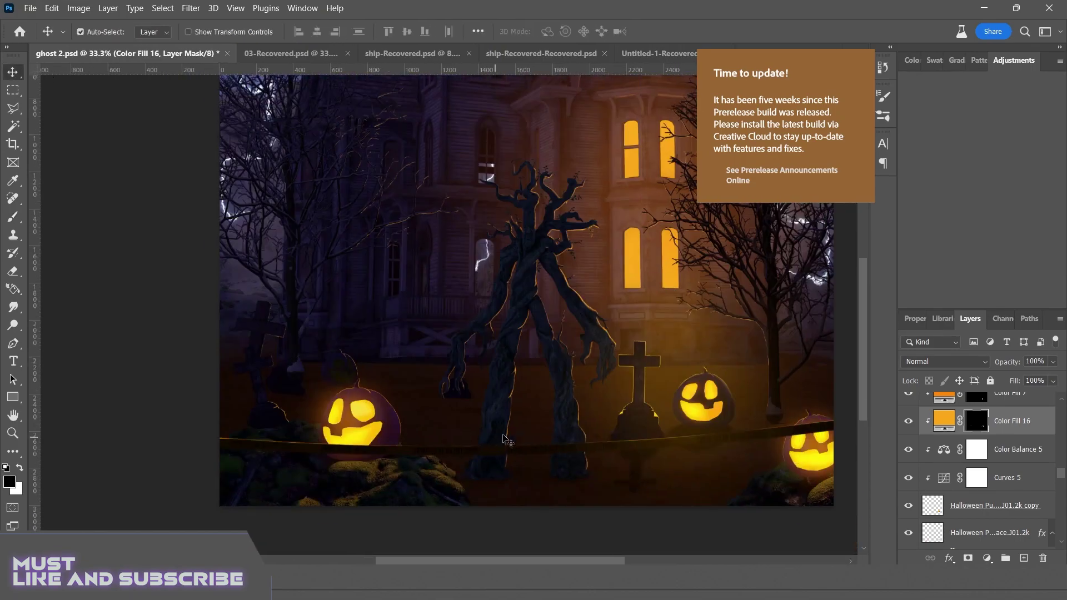
- Paint a yellow rim along the right edge of the small gravestone behind the creature's hand on the Color Fill 5 mask
scroll(944, 489, down, 2)
click(905, 502)
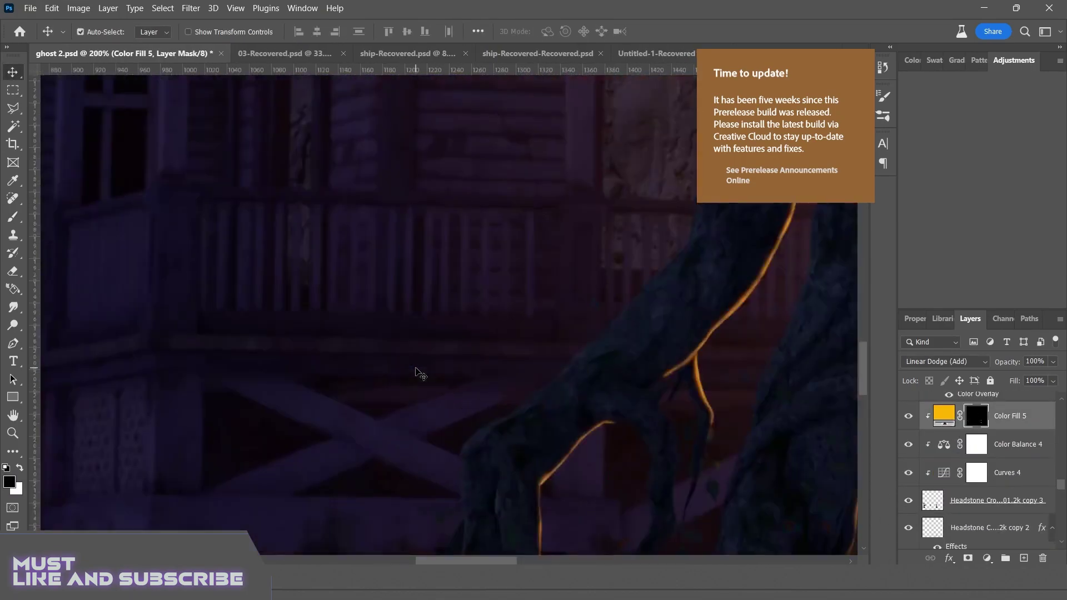
scroll(418, 374, down, 5)
mouse_move(407, 279)
mouse_down()
mouse_move(417, 350)
mouse_move(439, 331)
mouse_move(468, 383)
mouse_up()
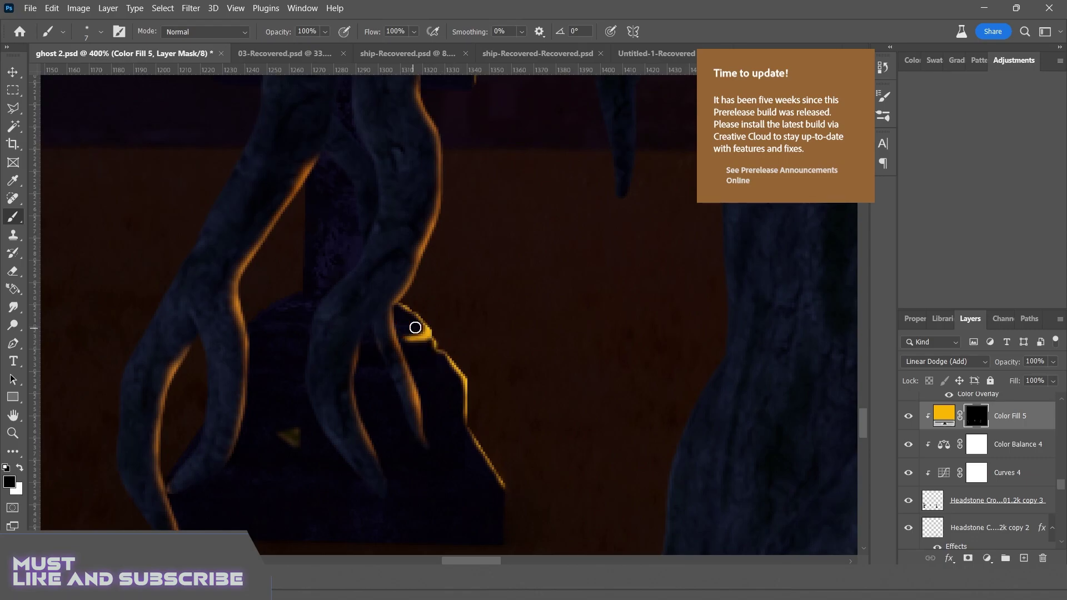
scroll(403, 333, down, 8)
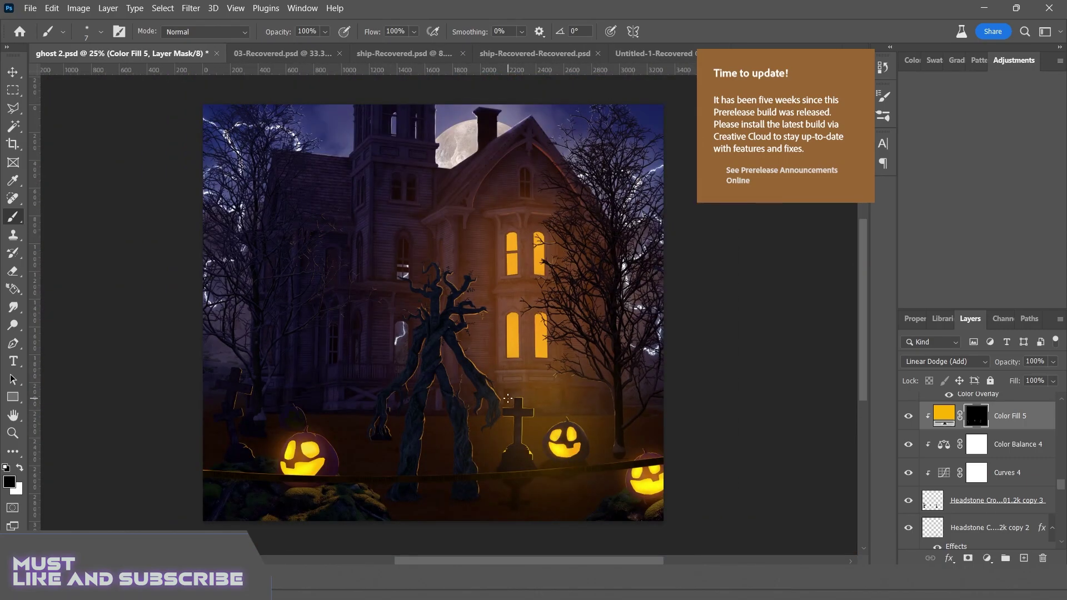
- Duplicate the tree creature and flip the lower copy vertically below its feet as a ground shadow
key(v)
click(444, 334)
key(ctrl+t)
scroll(434, 311, down, 5)
drag(388, 333, 369, 275)
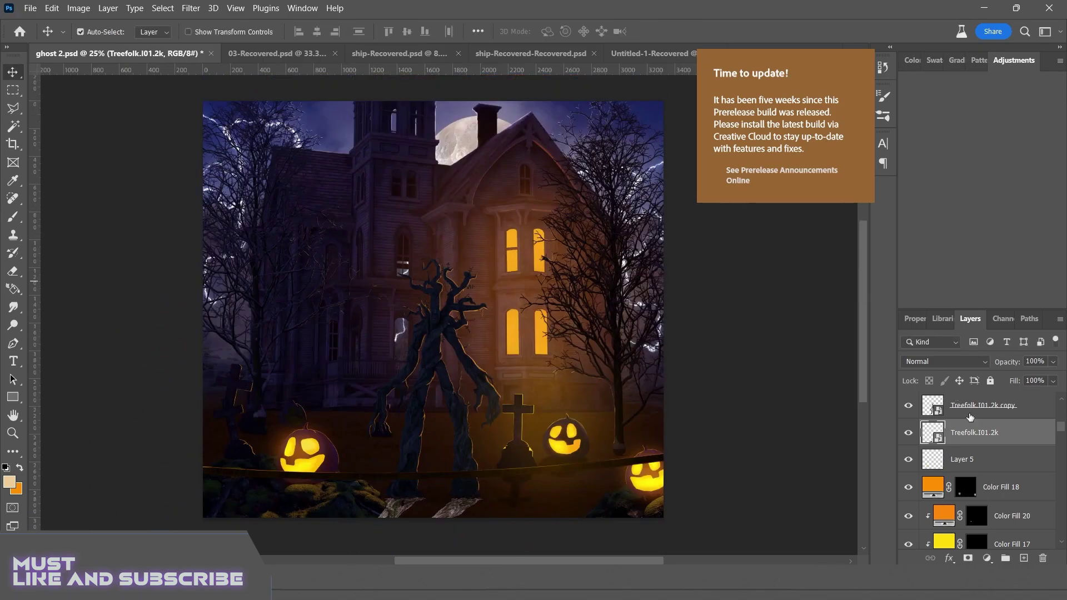
- Darken the flipped tree creature with a black Color Overlay and soften it with the eraser and a blur filter
click(948, 558)
click(978, 433)
click(995, 117)
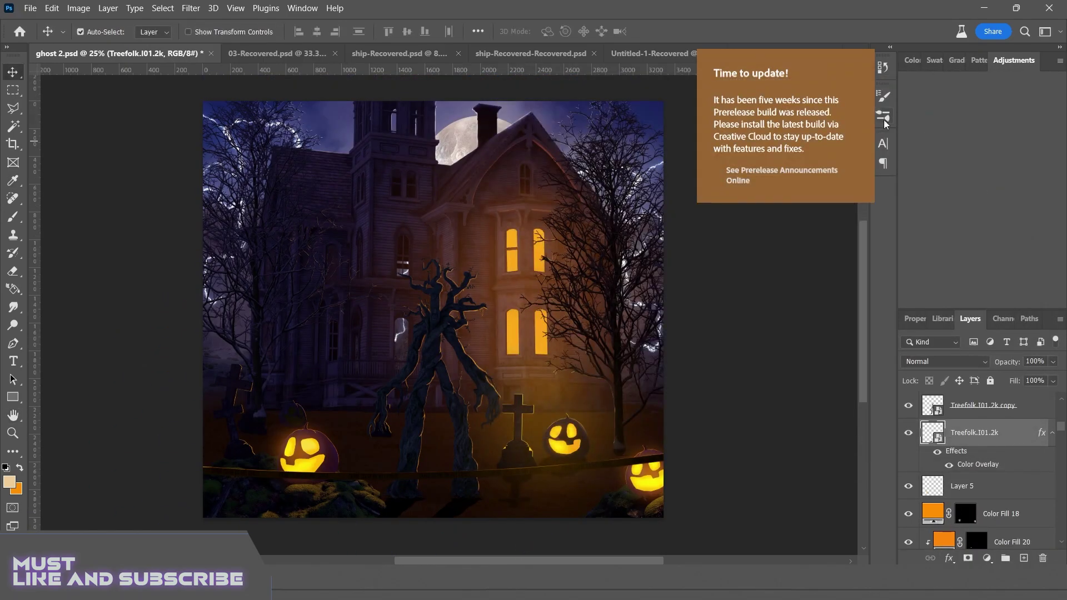
key(e)
scroll(388, 489, down, 3)
click(190, 8)
click(401, 223)
click(874, 157)
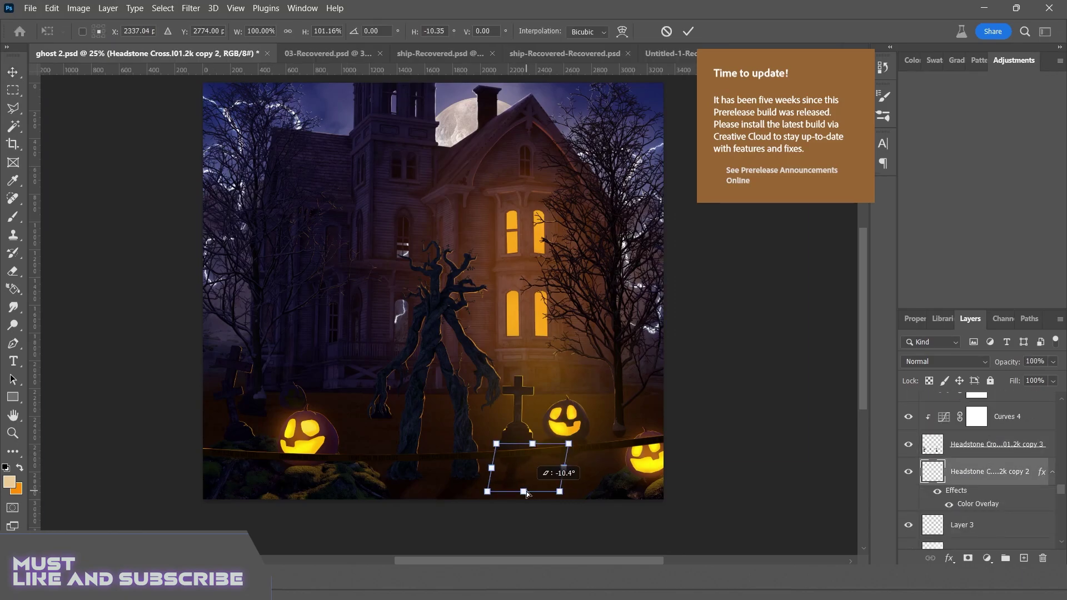
- Apply a horizontal skew of about -10.35° and a height of 101.16% to the central gravestone's shadow
key(Return)
scroll(686, 301, up, 2)
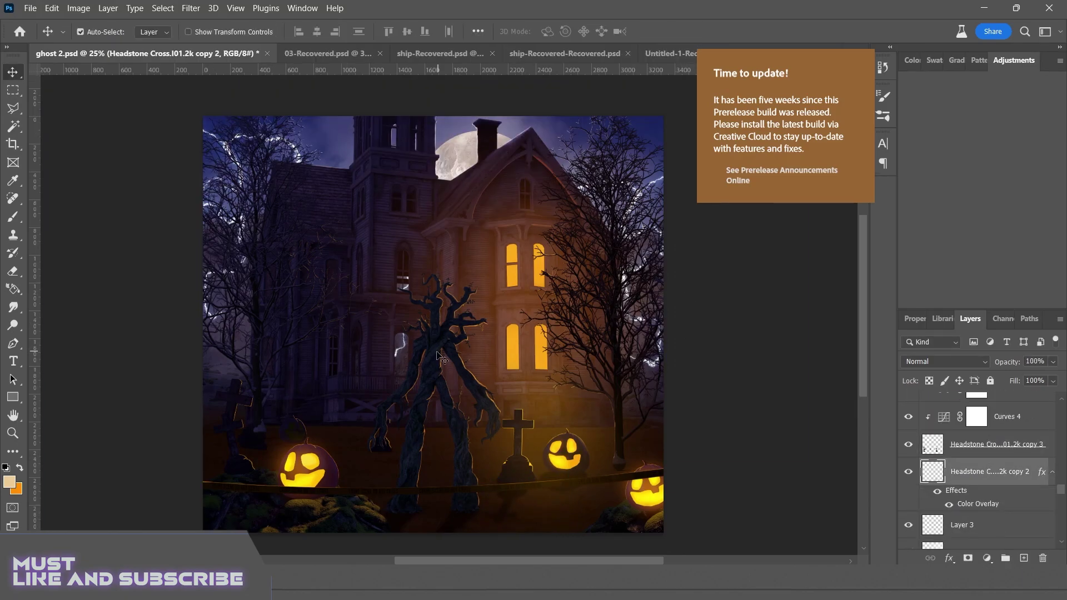
- Erase the snowy base of the left winter tree with the Eraser at 100% opacity
scroll(278, 434, up, 5)
click(51, 287)
key(e)
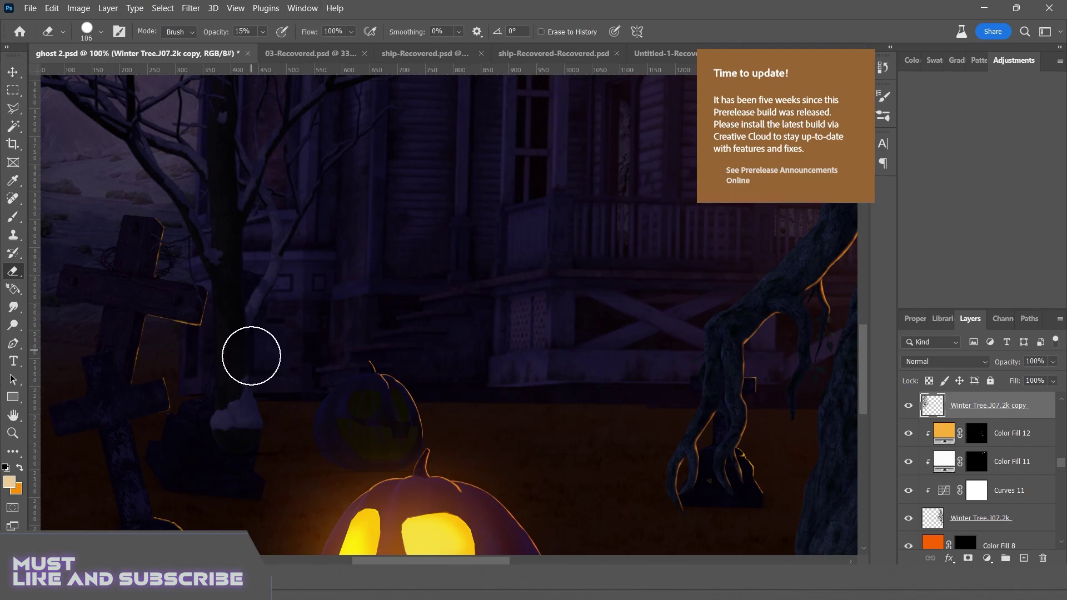
key(0)
mouse_move(258, 423)
mouse_down()
mouse_move(270, 355)
mouse_move(206, 444)
mouse_move(211, 379)
mouse_move(269, 385)
mouse_move(262, 465)
mouse_up()
drag(444, 442, 441, 439)
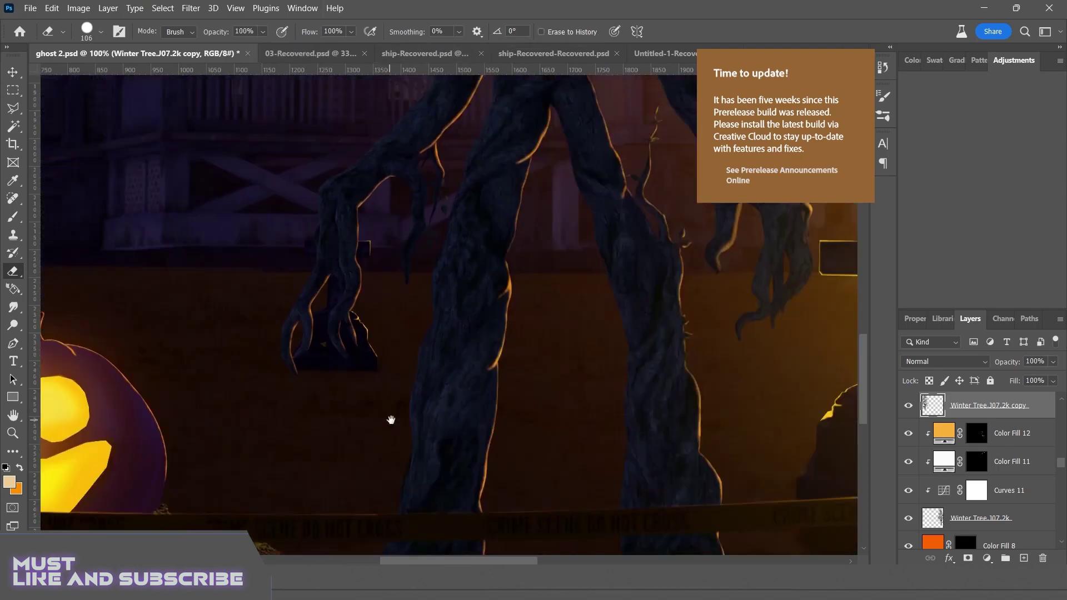
- Erase the bottom edge of the right winter tree's trunk with a grass-shaped eraser reduced to 61 px
scroll(980, 444, down, 2)
click(981, 461)
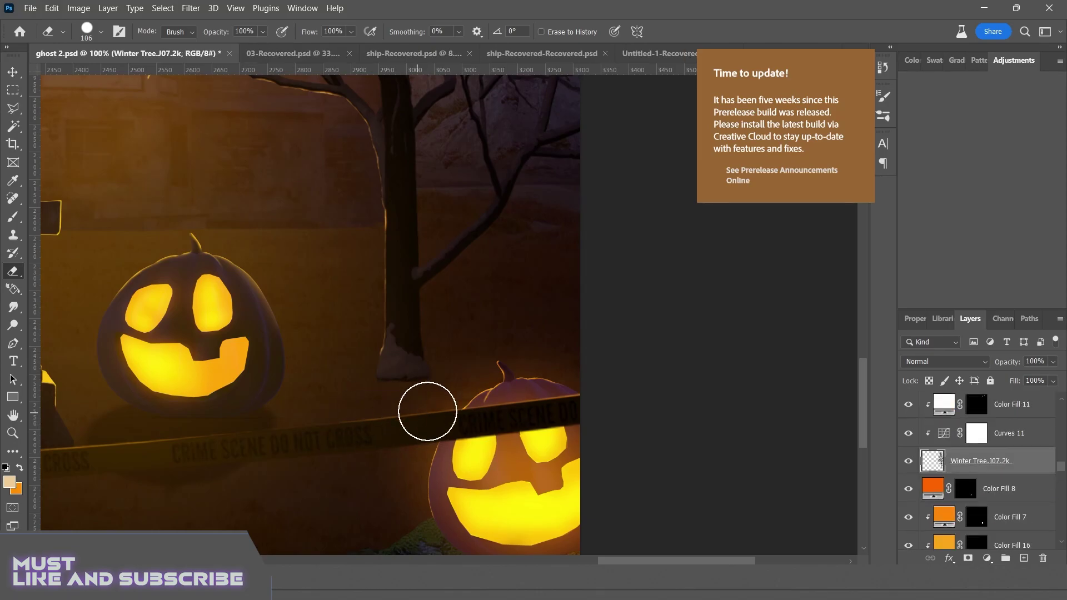
scroll(389, 411, down, 5)
scroll(434, 433, up, 8)
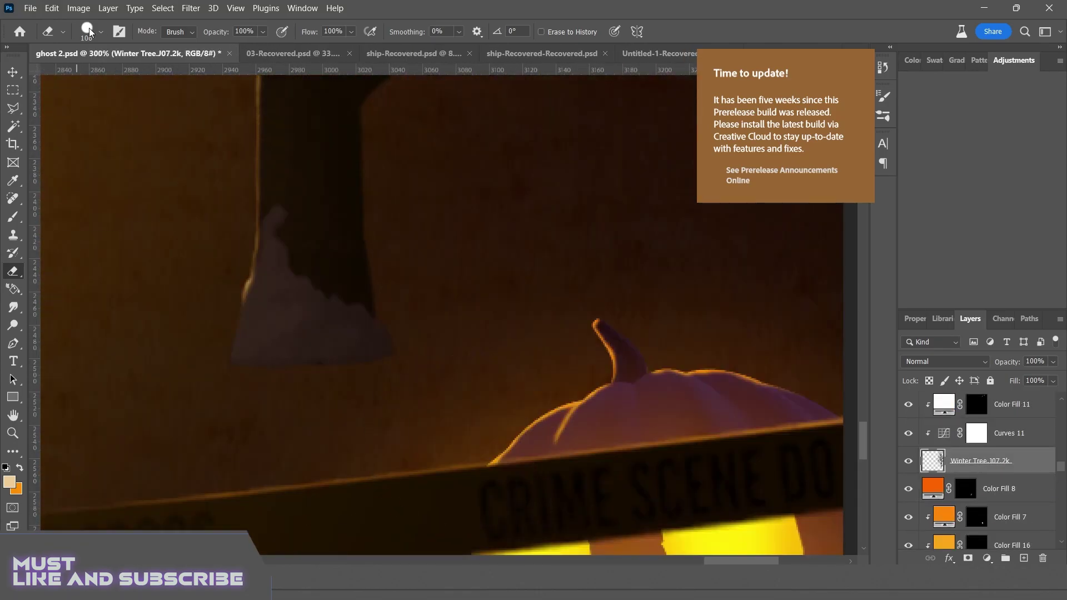
click(93, 31)
text(grass)
double_click(111, 236)
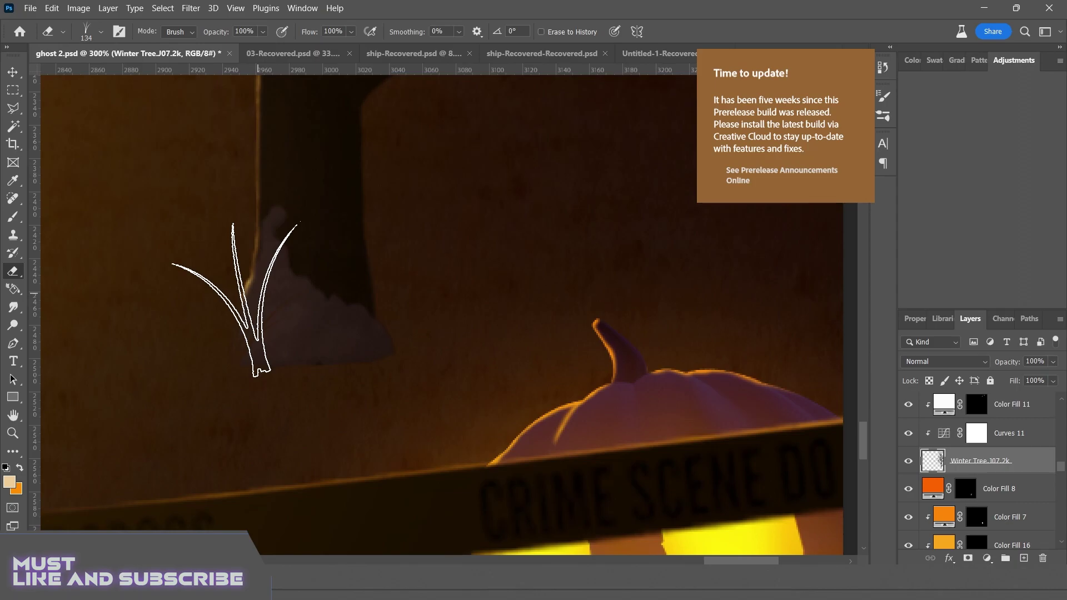
key(bracketleft)
key(bracketleft)
key(bracketleft)
key(bracketleft)
scroll(365, 373, down, 5)
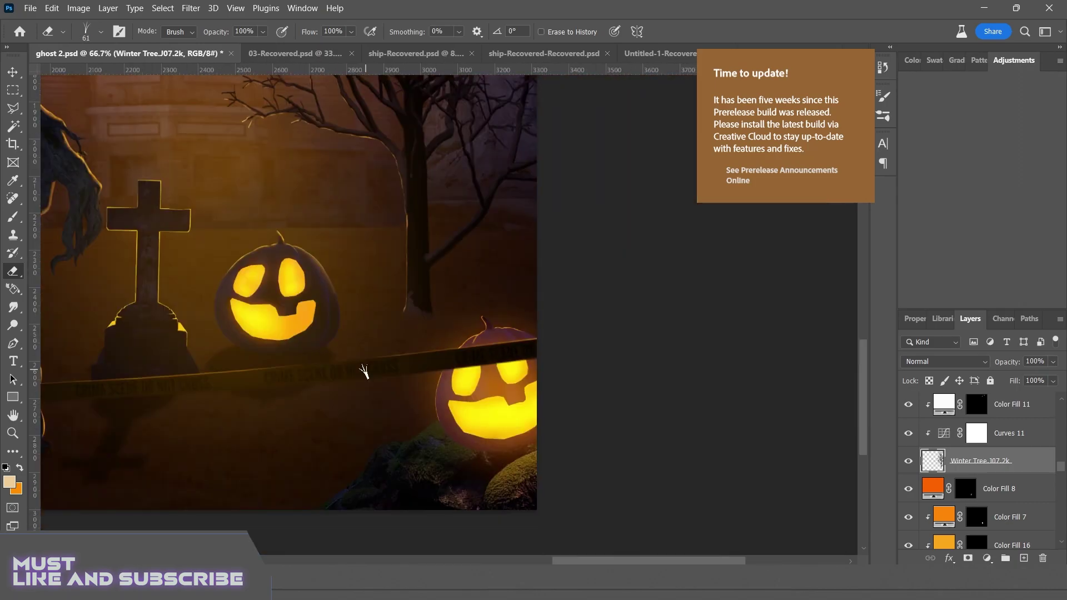
- Create a new layer above Polygon 1 and set the foreground color to dark brown
scroll(368, 357, up, 4)
scroll(994, 456, up, 3)
scroll(993, 455, up, 3)
click(978, 433)
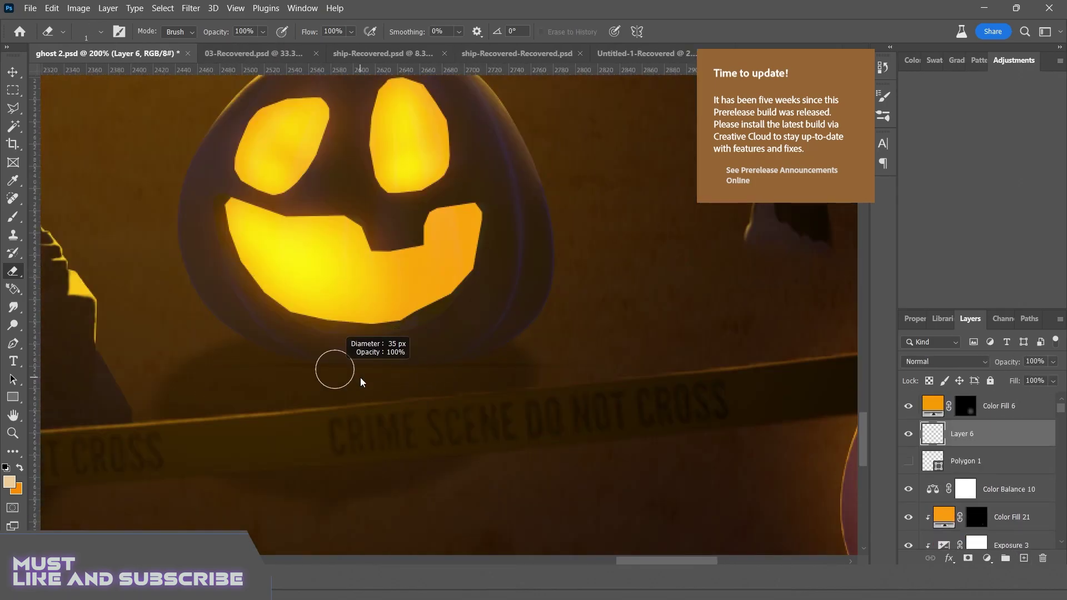
key(v)
click(9, 482)
click(1012, 126)
- Roughen the bottom edge of the central pumpkin on its own layer with the 35 px grass eraser
click(998, 405)
scroll(1022, 479, down, 3)
scroll(1023, 480, up, 3)
click(995, 414)
key(e)
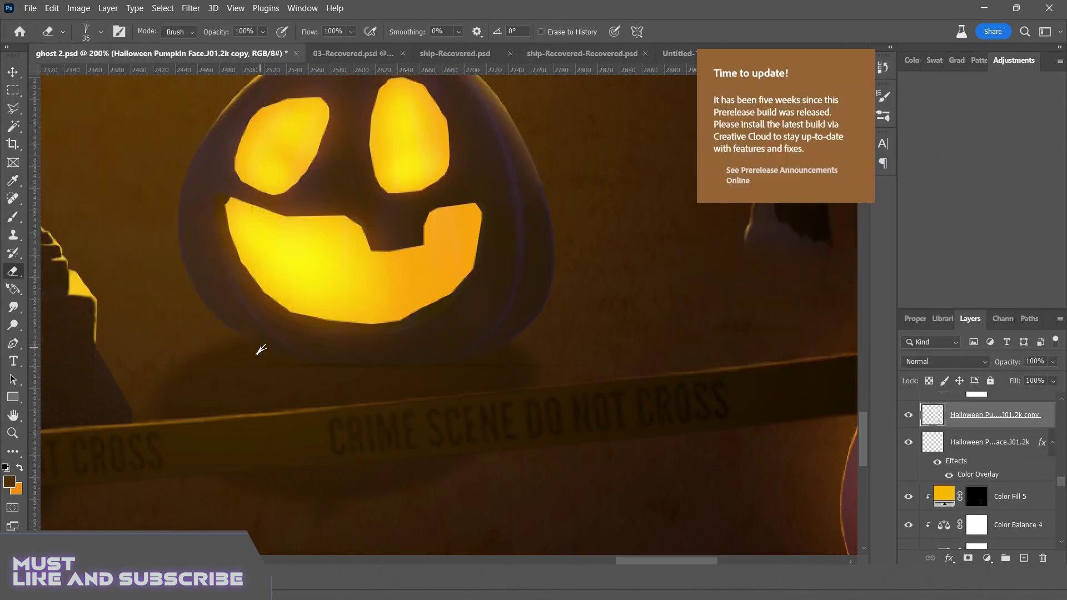
scroll(450, 363, down, 4)
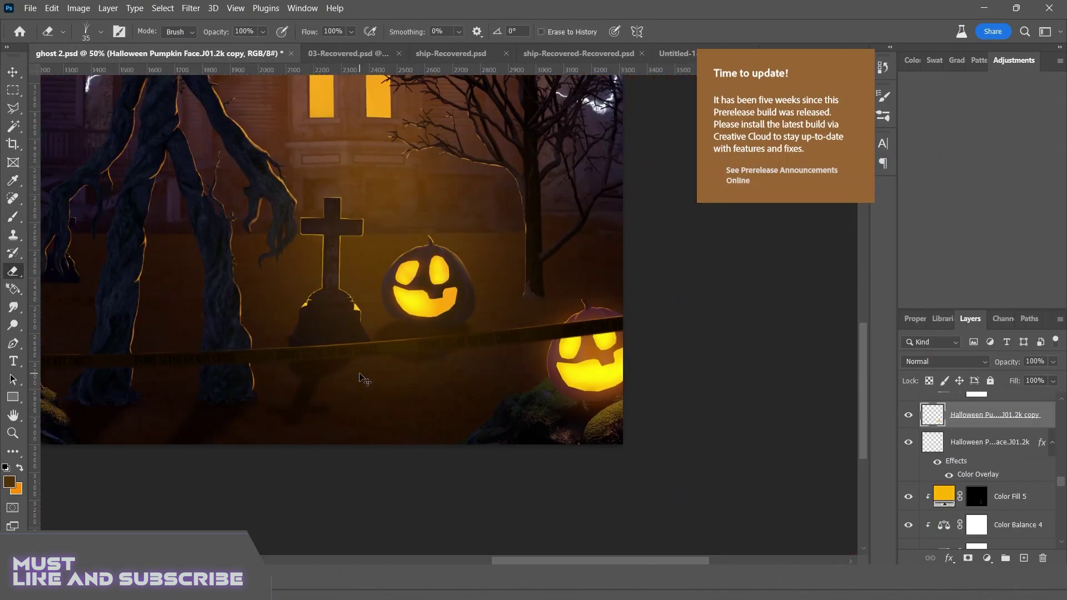
- Select the lower-right foreground pumpkin's layer, J16.2k copy 2, and ready the grass eraser at its base
scroll(353, 376, up, 5)
scroll(297, 364, down, 5)
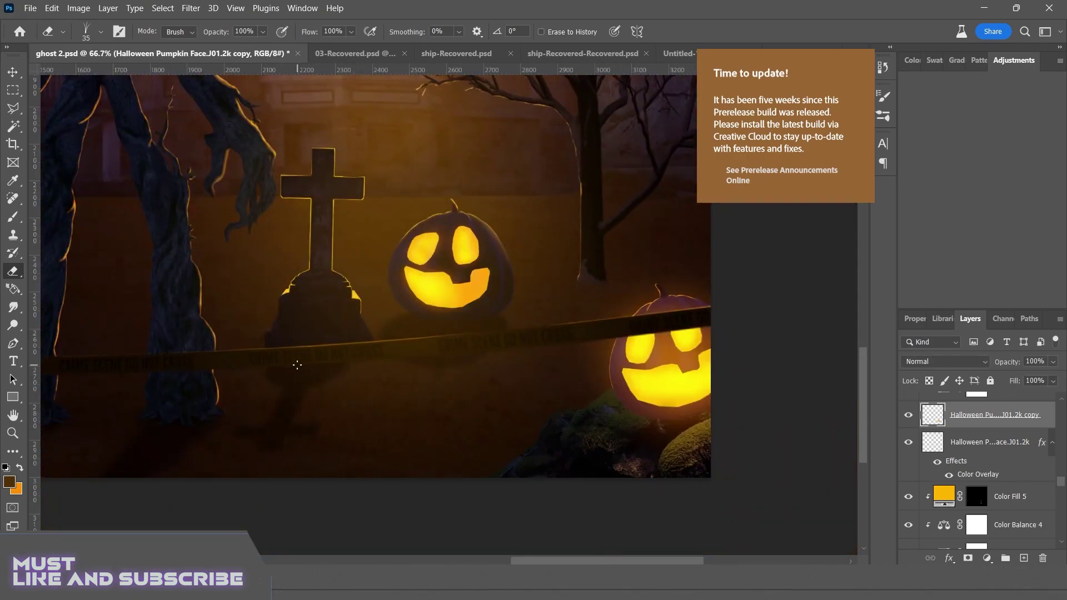
drag(297, 366, 33, 289)
key(v)
scroll(978, 472, up, 3)
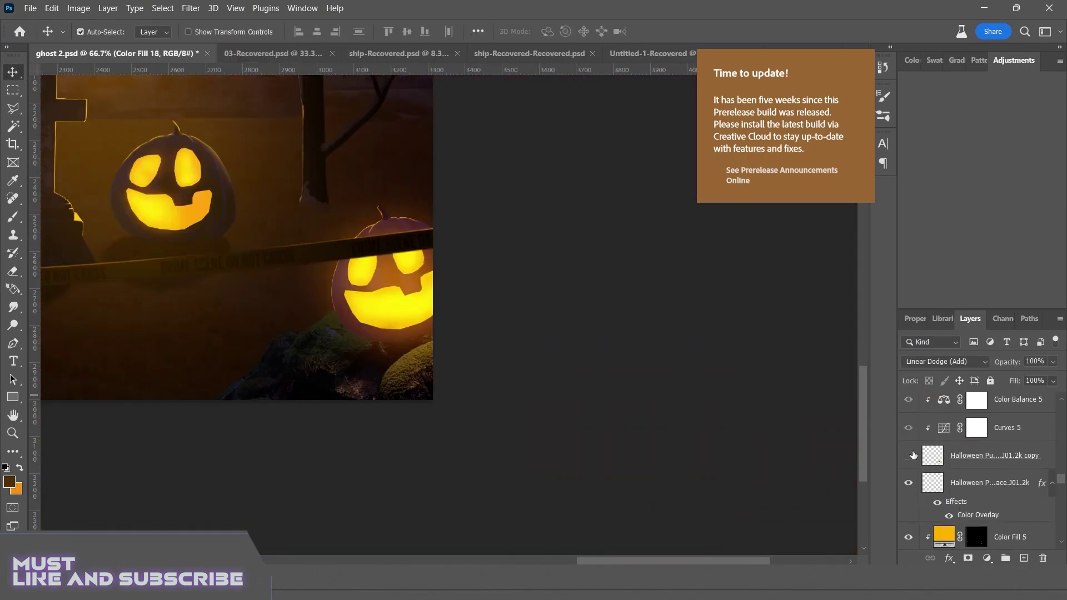
click(910, 490)
click(909, 490)
click(932, 490)
scroll(361, 389, up, 5)
key(e)
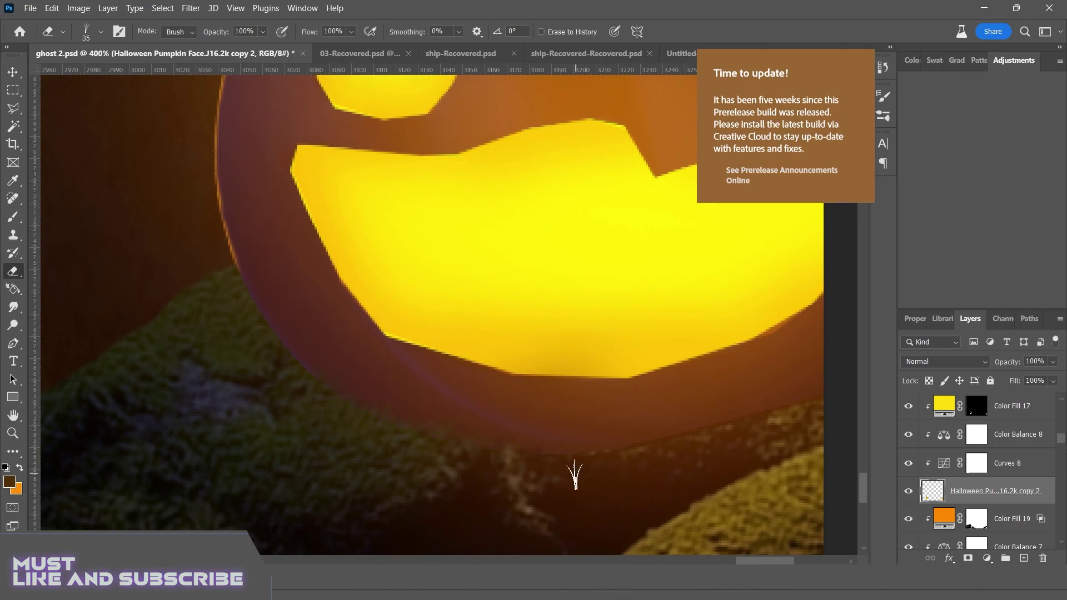
- Examine the pumpkin bases on the mossy rocks and review the whole composite from the ground to the sky
scroll(164, 434, down, 5)
scroll(163, 434, up, 4)
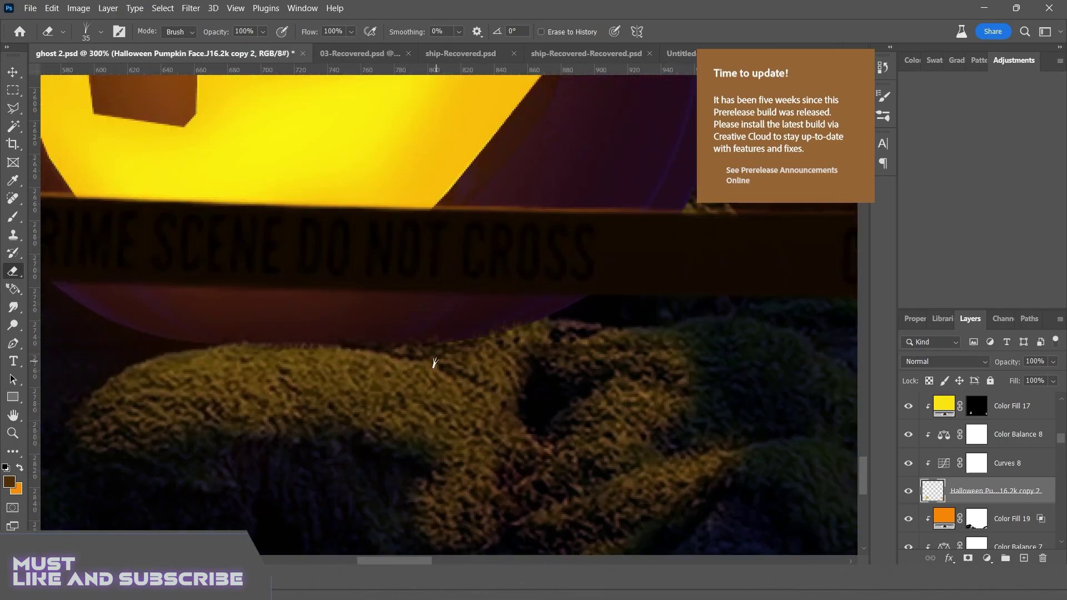
scroll(437, 360, down, 4)
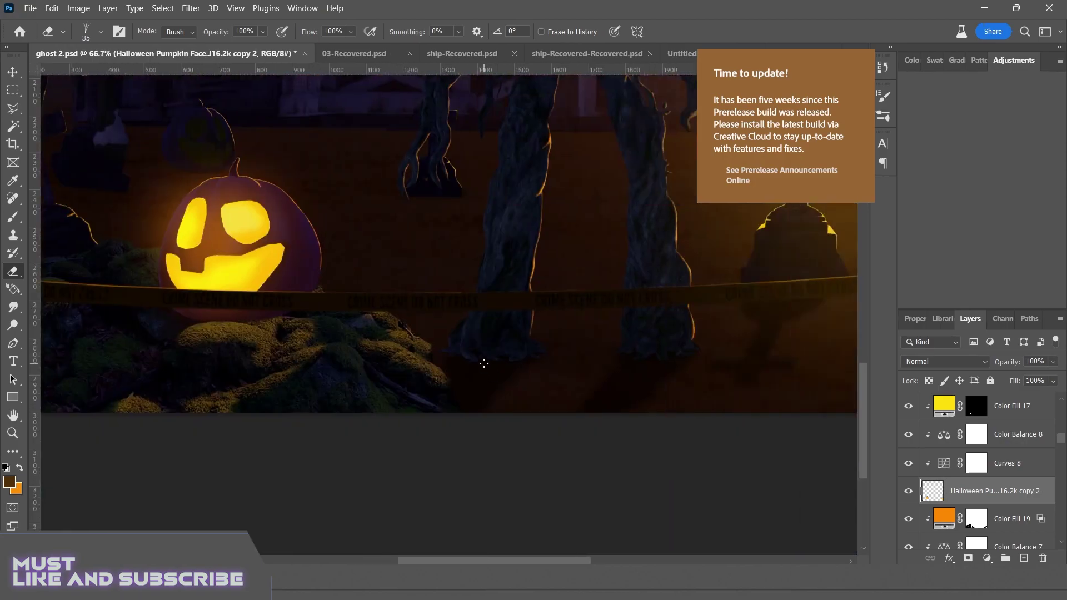
scroll(484, 364, up, 1)
scroll(484, 363, down, 1)
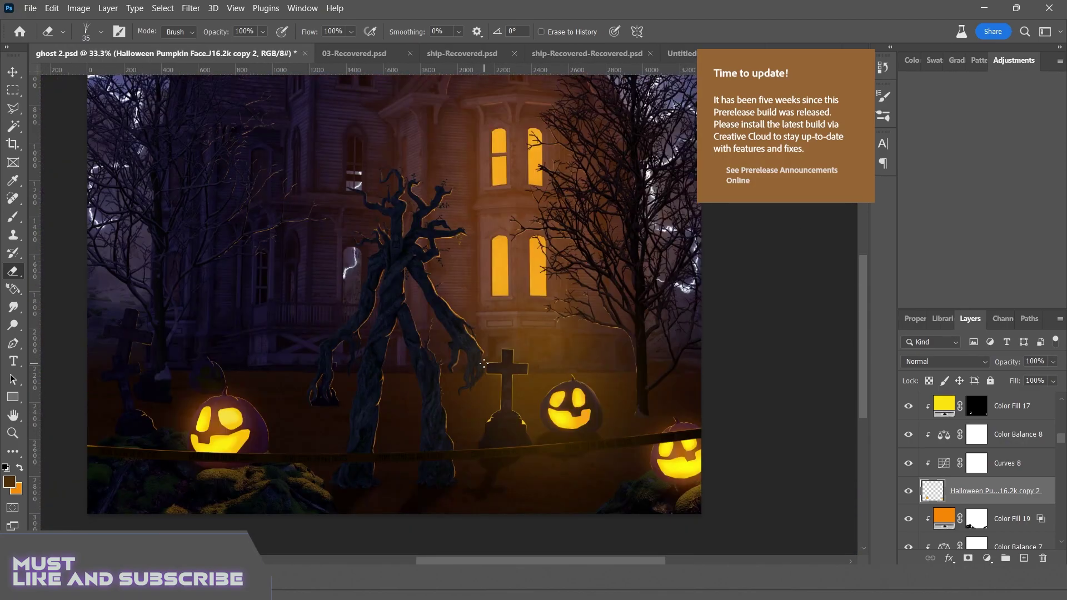
scroll(484, 363, up, 2)
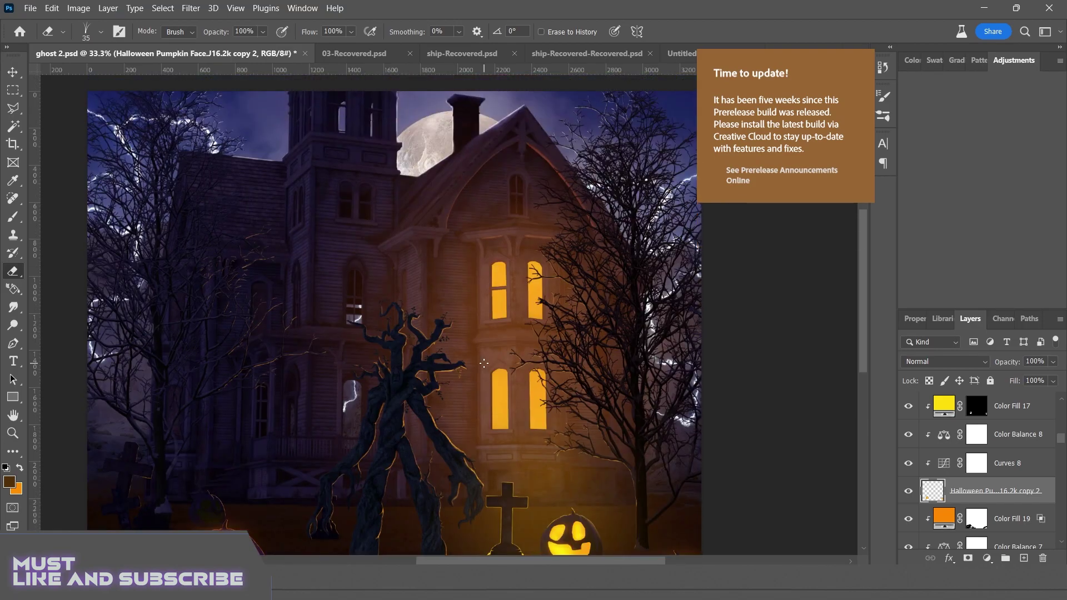
scroll(484, 363, down, 2)
scroll(483, 364, down, 1)
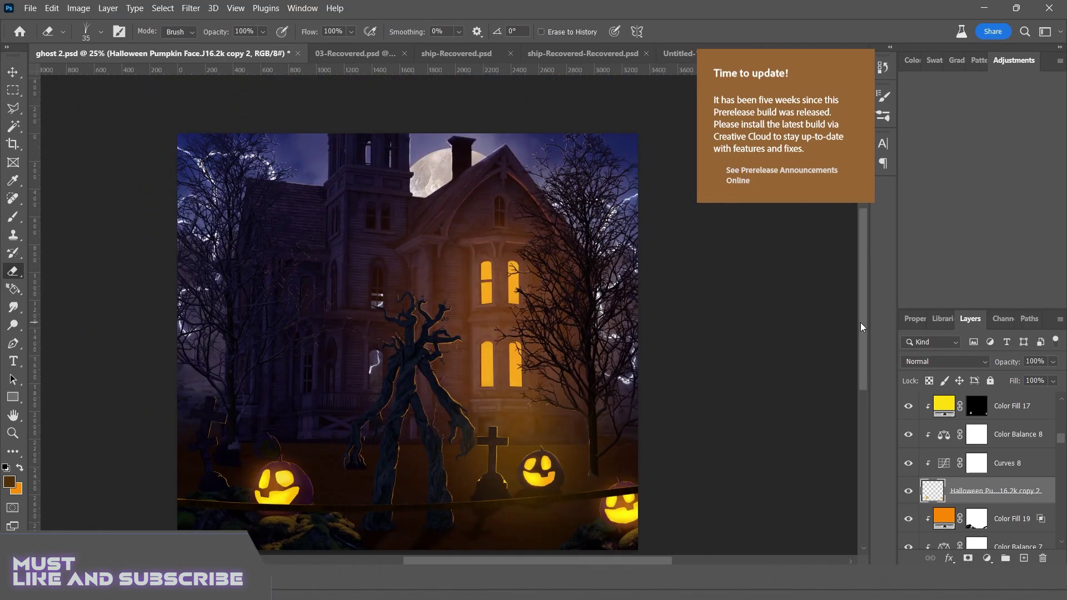
scroll(860, 324, down, 1)
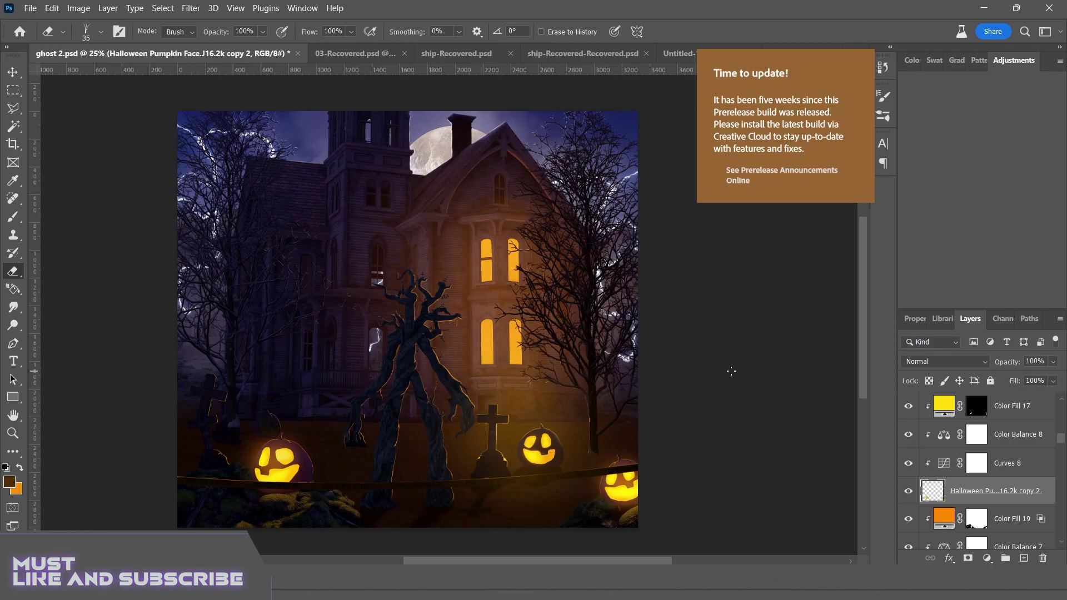
scroll(722, 356, up, 1)
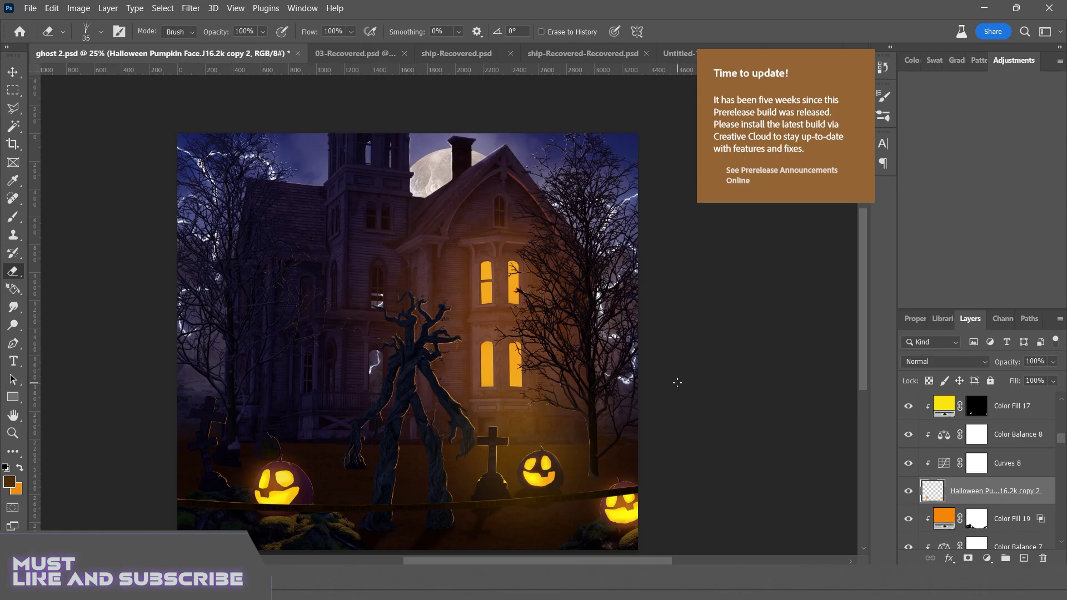
scroll(677, 383, down, 1)
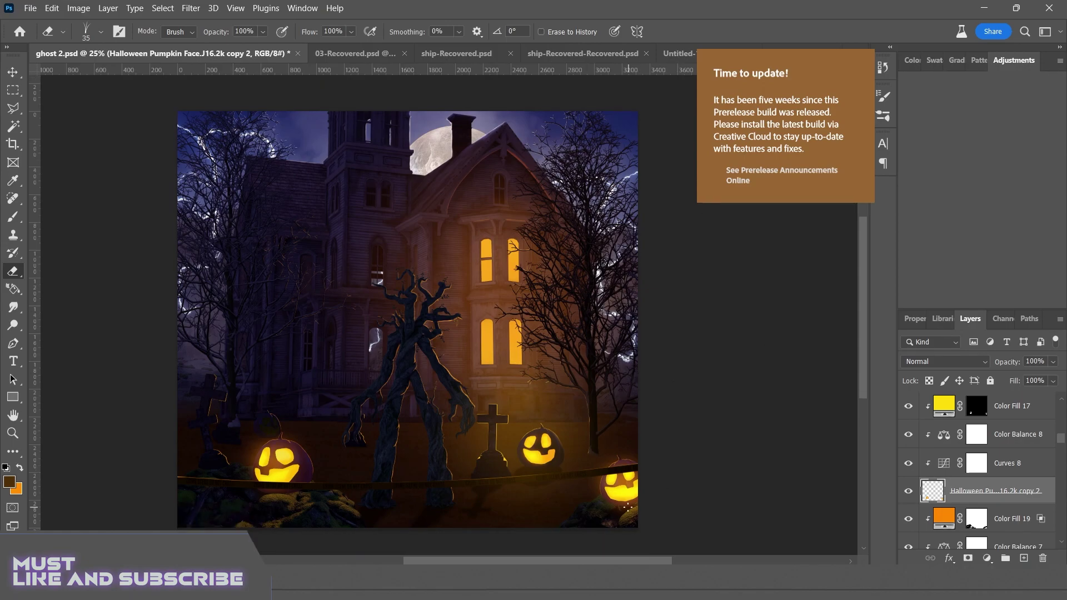
- Select the left winter tree's layer and switch the Eraser to a round 35 px brush
key(v)
scroll(989, 489, down, 10)
click(1001, 500)
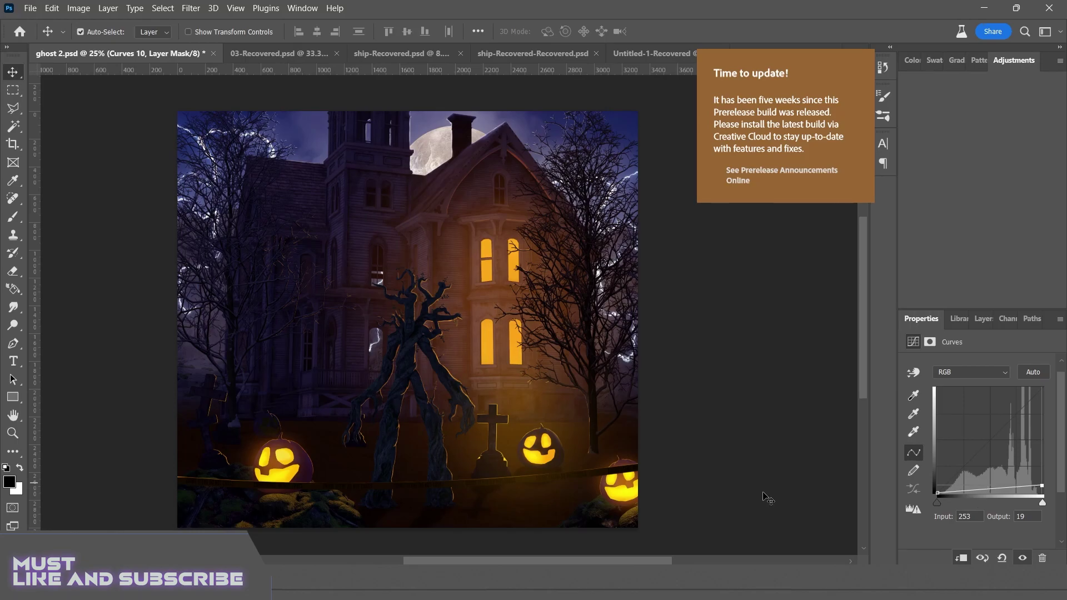
scroll(207, 438, up, 5)
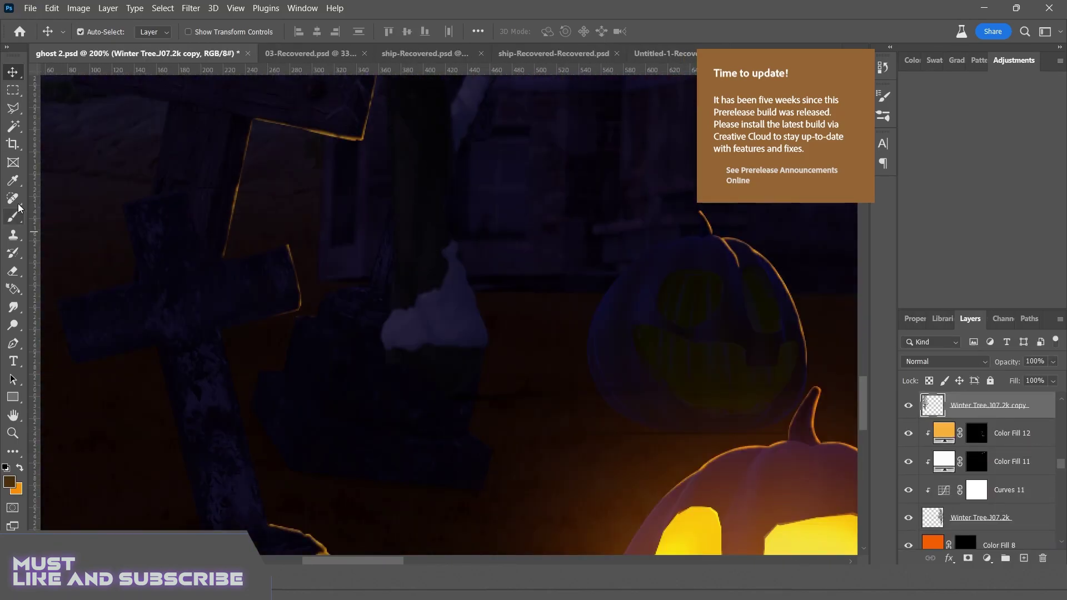
key(e)
click(101, 31)
key(Escape)
mouse_move(450, 148)
mouse_down()
mouse_move(443, 249)
mouse_move(408, 271)
mouse_move(388, 253)
mouse_move(261, 416)
mouse_up()
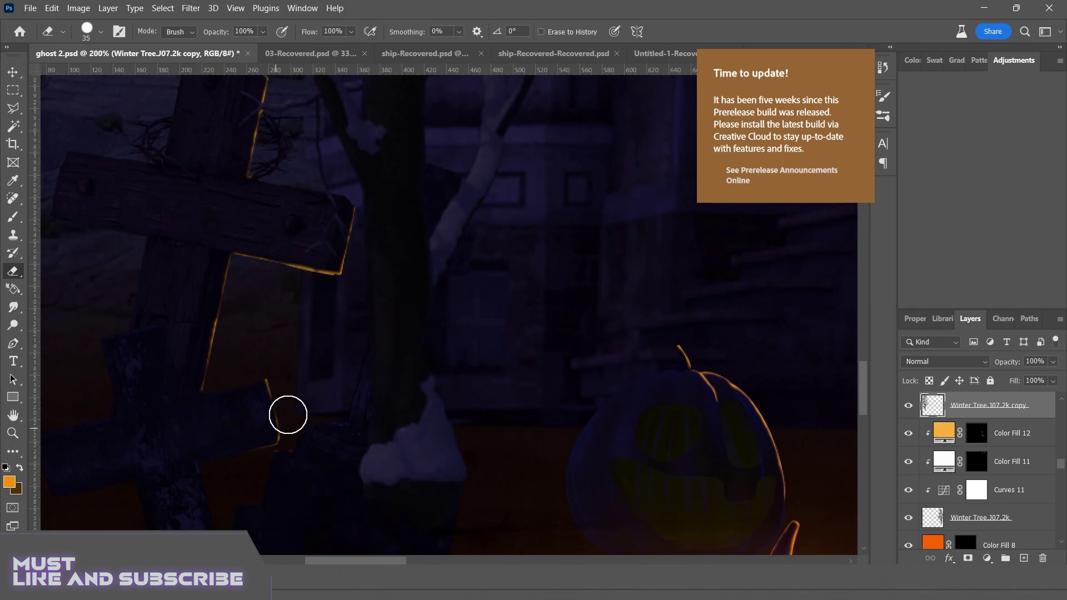
key(x)
- Erase the dark headstone between the leaning cross and the left tree on its Headstone Cross copy 3 layer
key(v)
click(533, 428)
scroll(484, 478, down, 3)
scroll(483, 477, left, 2)
click(434, 530)
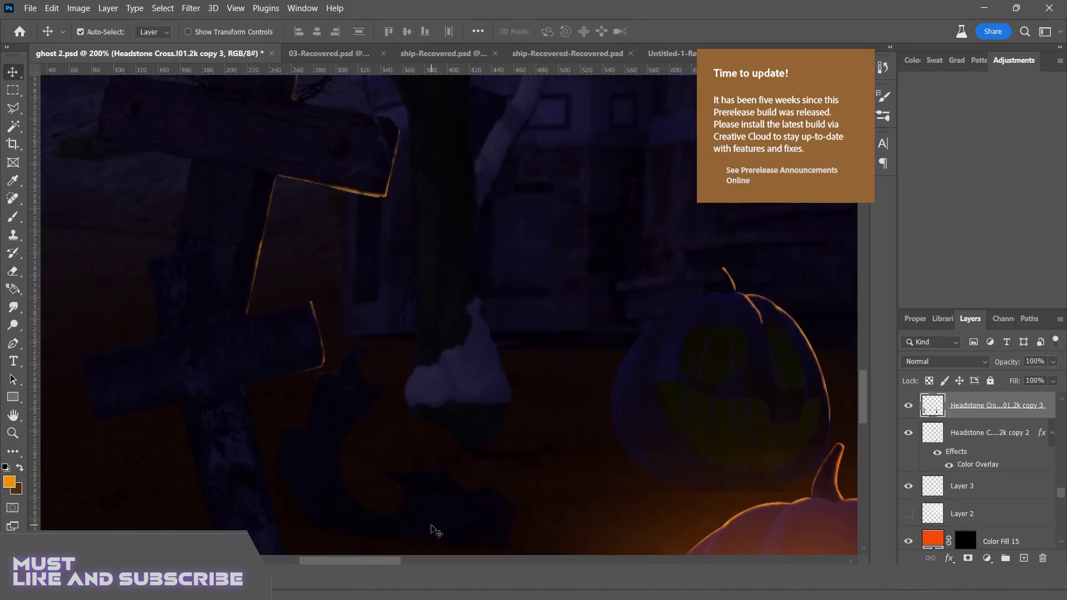
key(e)
scroll(389, 333, down, 3)
scroll(389, 333, left, 2)
- Reselect the left winter tree's layer and set the Eraser opacity to 60%
ctrl+click(465, 255)
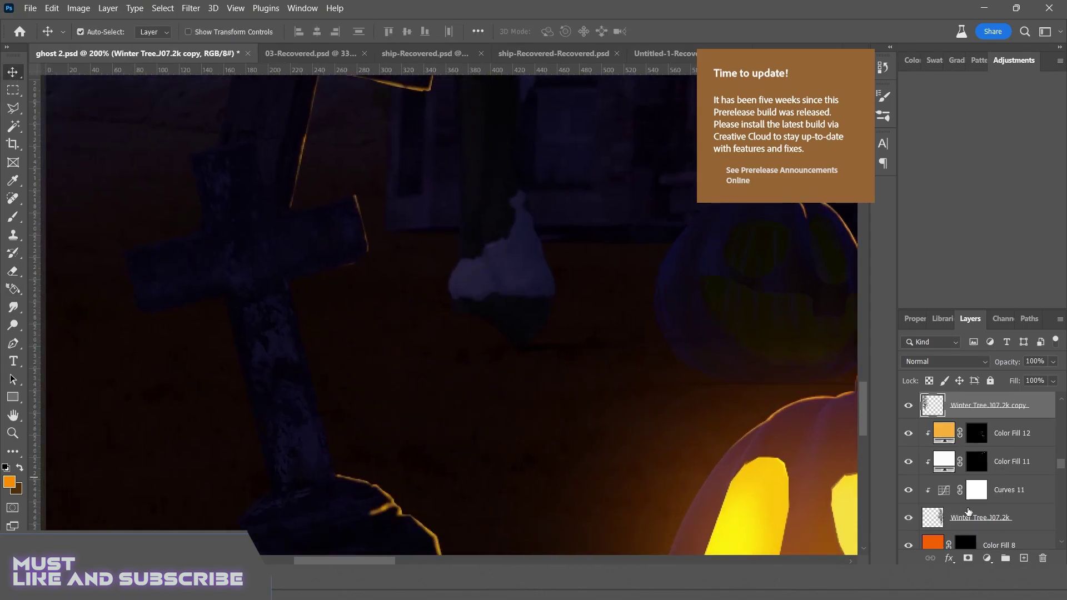
scroll(501, 394, down, 8)
scroll(450, 383, up, 2)
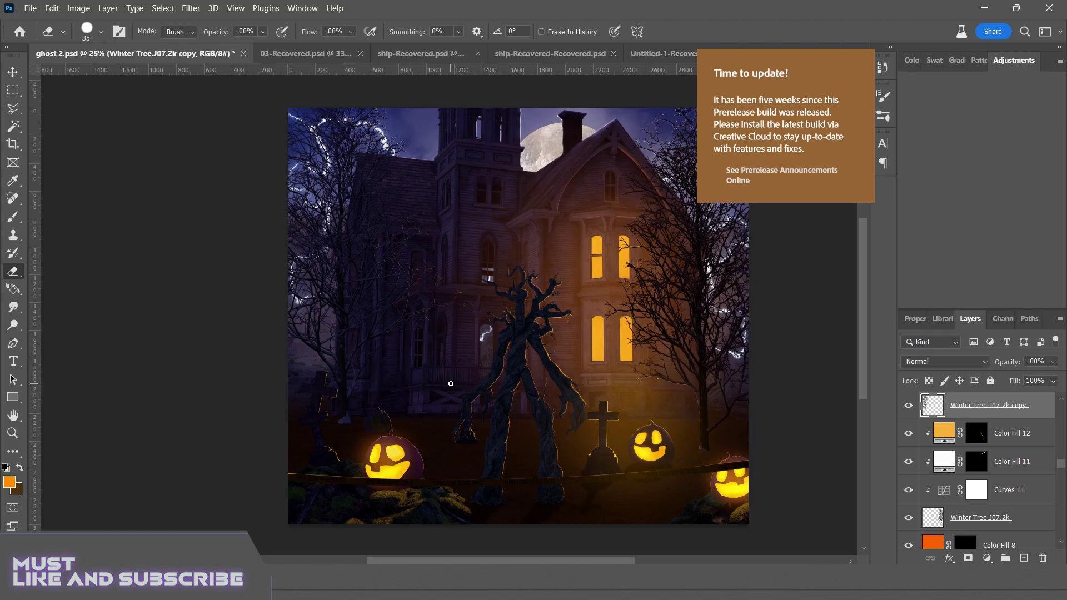
scroll(450, 383, up, 4)
key(6)
- Paint small glowing eyes on the creature's face in the Color Fill 6 mask with a light gray 1 px brush
scroll(451, 383, up, 3)
ctrl+click(662, 345)
scroll(465, 377, up, 4)
key(b)
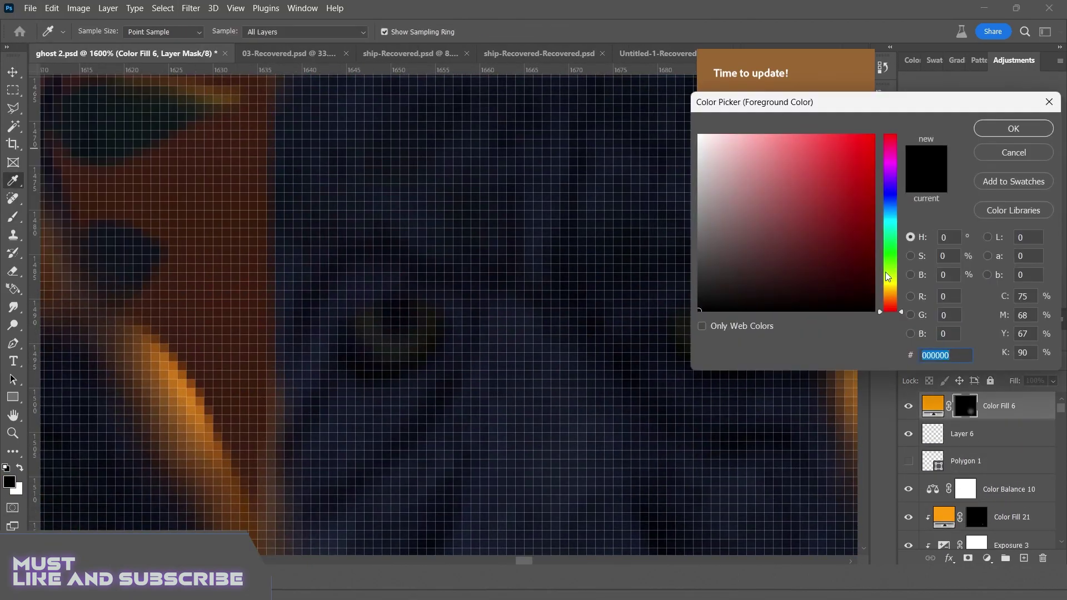
drag(367, 333, 405, 352)
drag(678, 328, 691, 327)
scroll(689, 334, down, 3)
scroll(689, 334, down, 1)
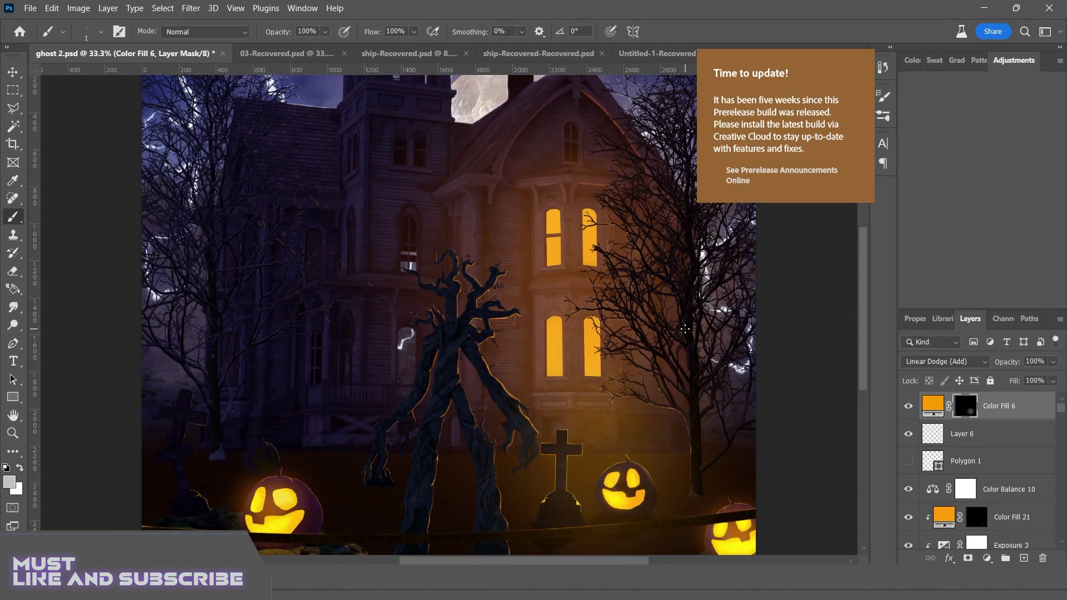
- Examine the creature's face and rim light up close and within the full composite
scroll(689, 333, down, 1)
scroll(684, 328, up, 1)
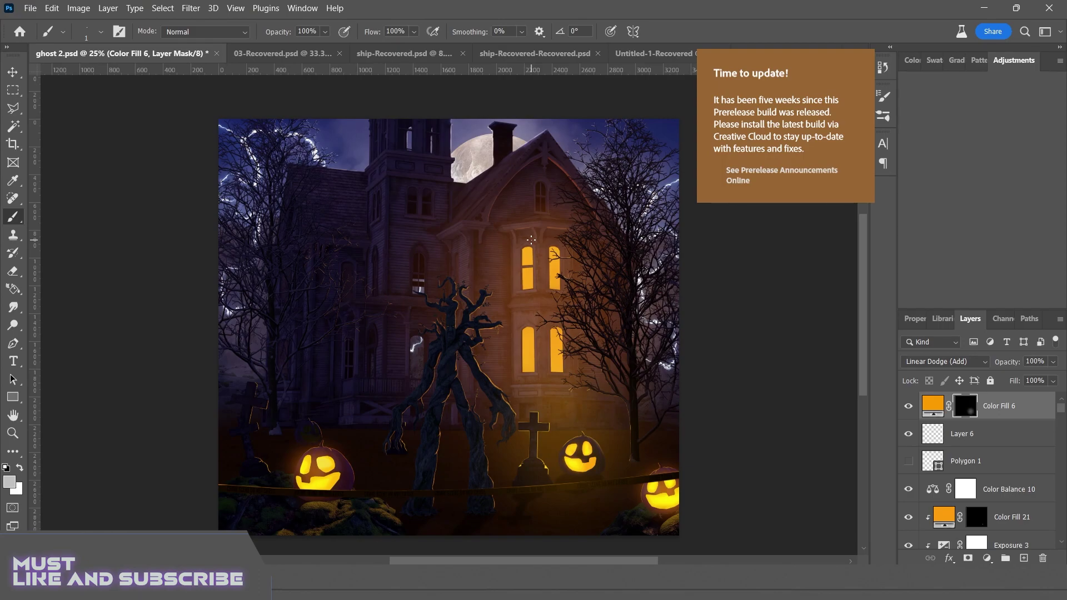
scroll(531, 239, down, 1)
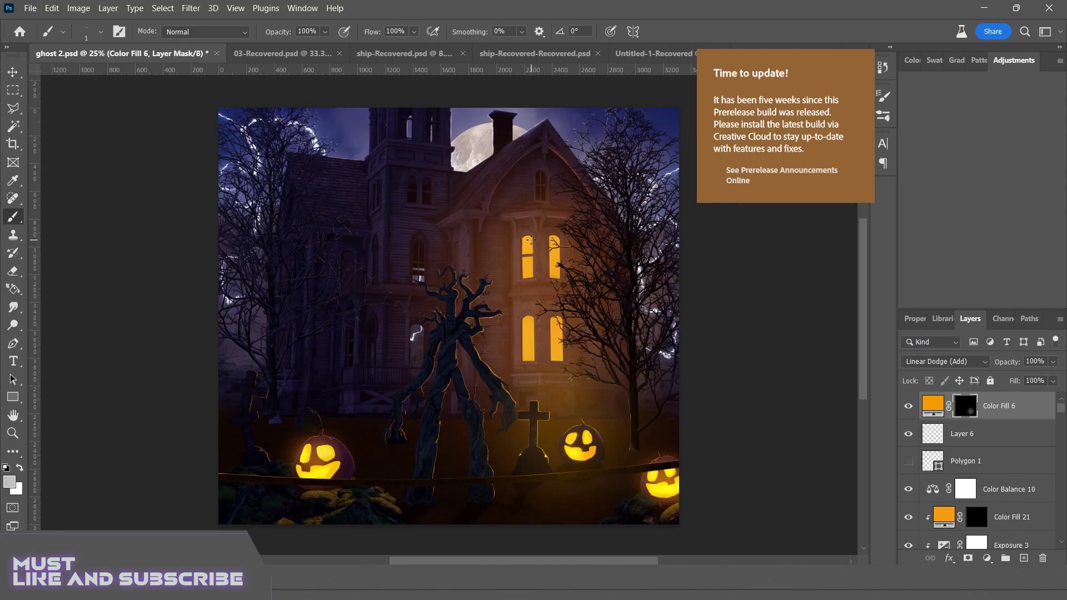
key(ctrl+plus)
key(ctrl+plus)
key(ctrl+plus)
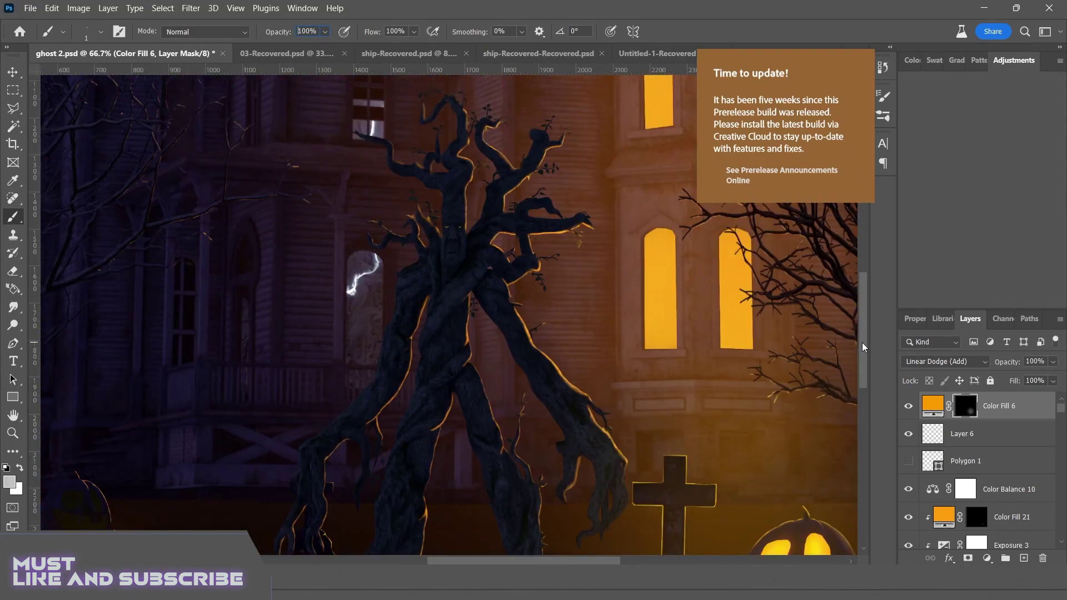
drag(861, 342, 861, 252)
key(ctrl+minus)
key(ctrl+minus)
key(ctrl+minus)
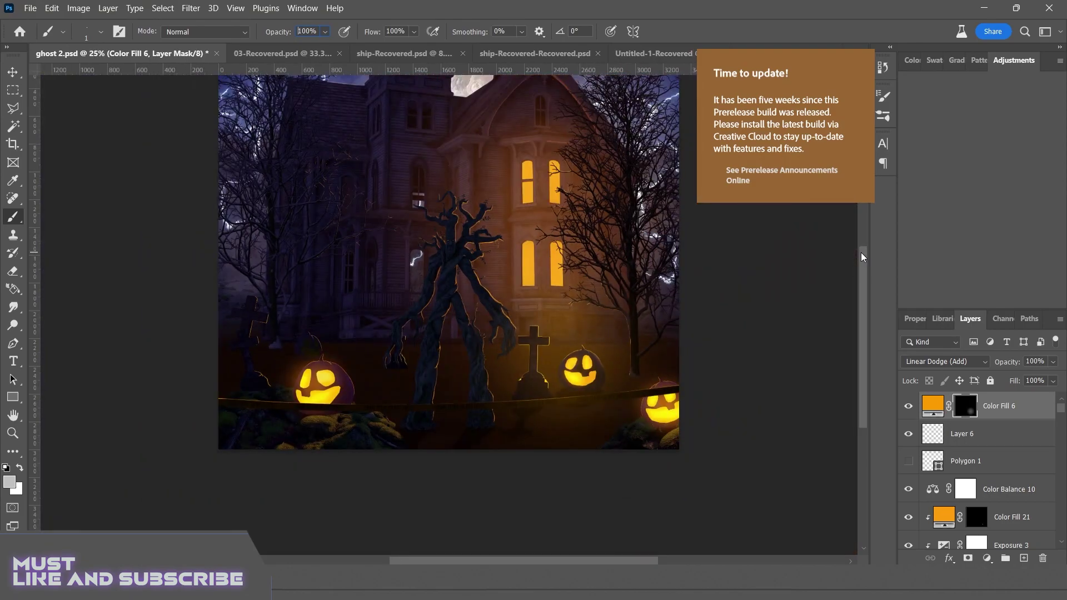
key(ctrl+minus)
key(ctrl+plus)
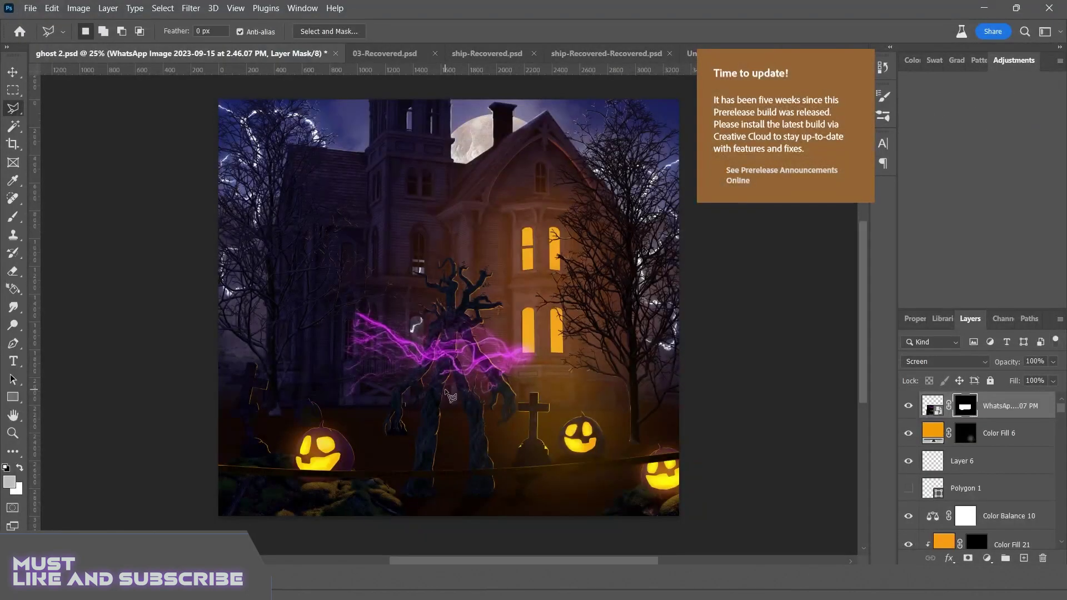
- Warp the magenta lightning layer into a curved arc above the creature
key(ctrl+t)
mouse_move(572, 564)
mouse_down()
mouse_move(556, 422)
mouse_move(562, 256)
mouse_up()
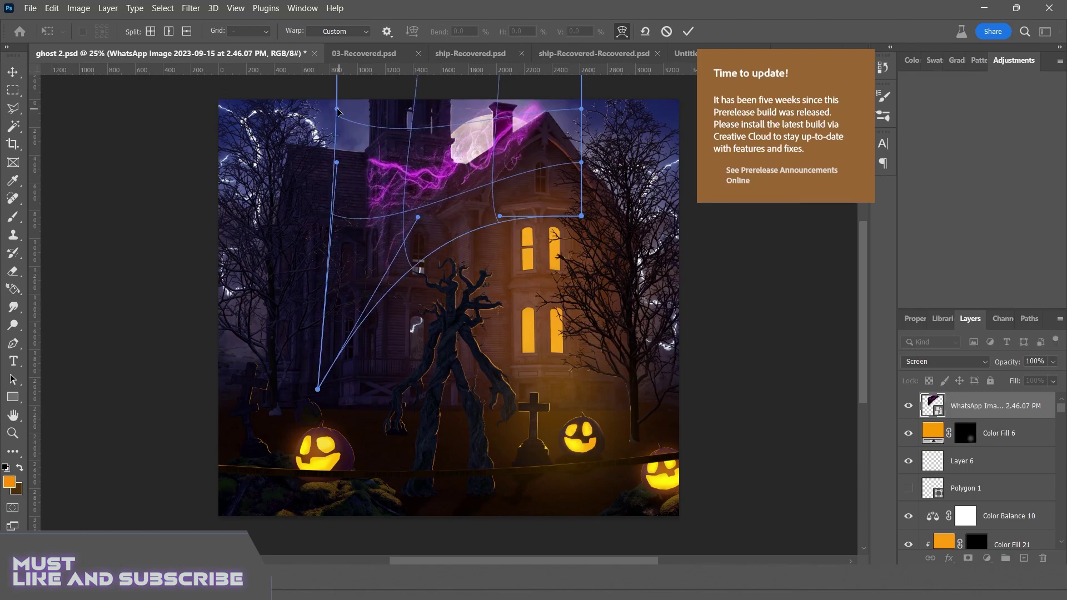
drag(555, 278, 555, 333)
key(Return)
key(ctrl+t)
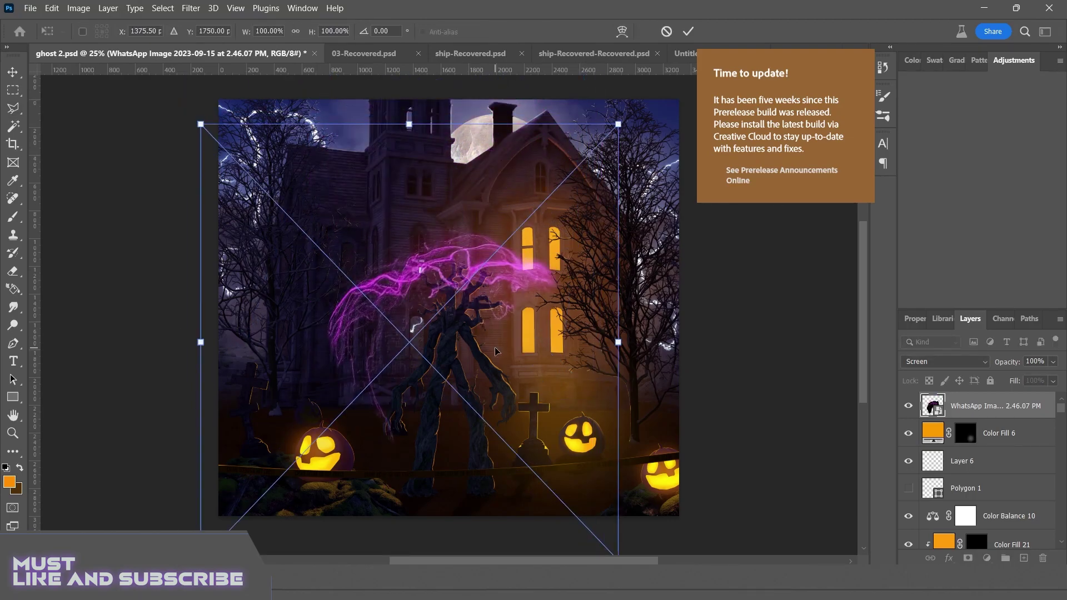
scroll(463, 377, up, 2)
key(Return)
- Duplicate the magenta lightning arc and position the copy over the house's tower above the creature
key(ctrl+alt+t)
drag(384, 514, 519, 421)
key(Return)
key(ctrl+t)
click(502, 236)
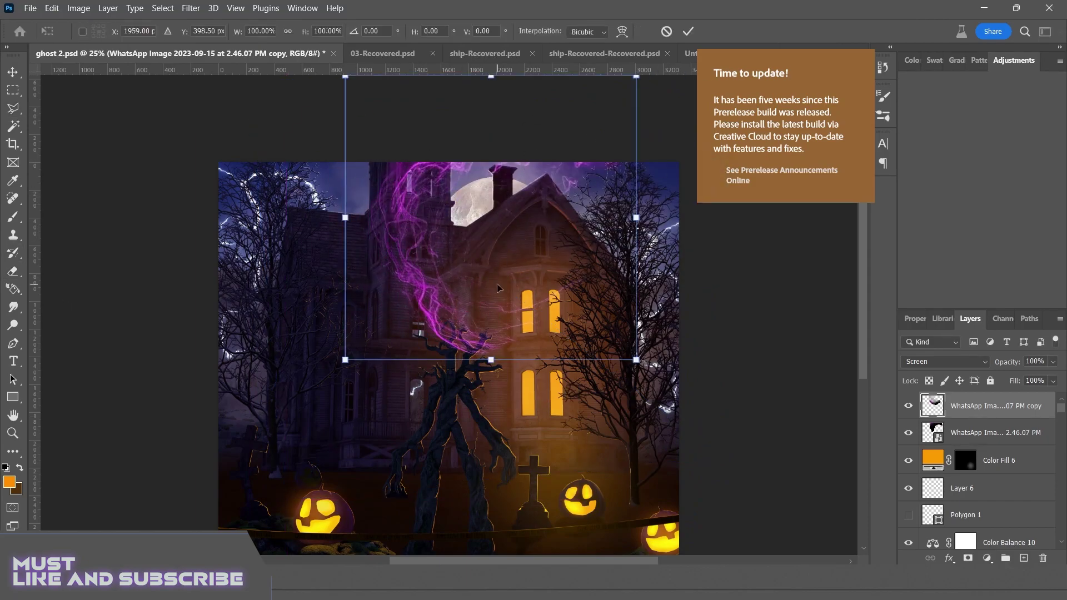
drag(499, 288, 487, 234)
key(Return)
scroll(487, 233, down, 2)
- Create a second lightning copy and warp it into a curve beside the lit windows and right tree
key(ctrl+alt+t)
drag(300, 366, 549, 353)
key(Return)
key(e)
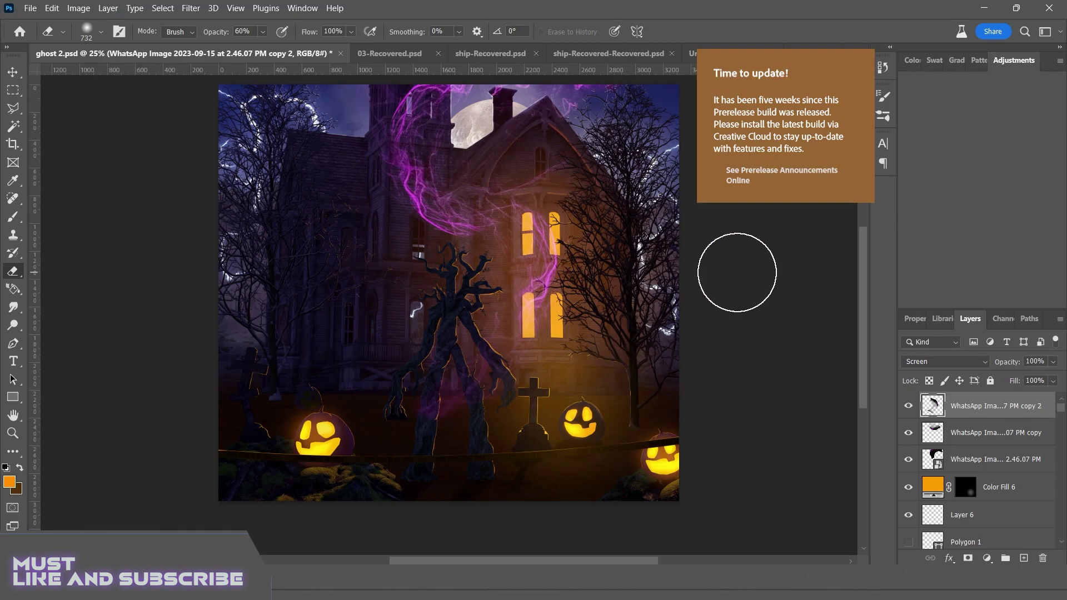
key(ctrl+t)
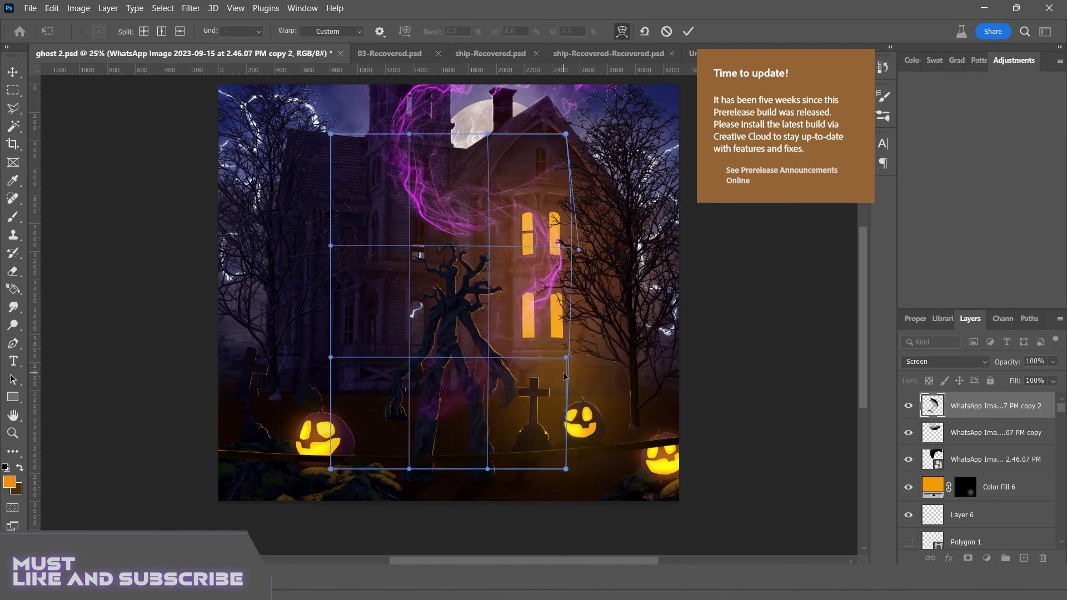
click(685, 31)
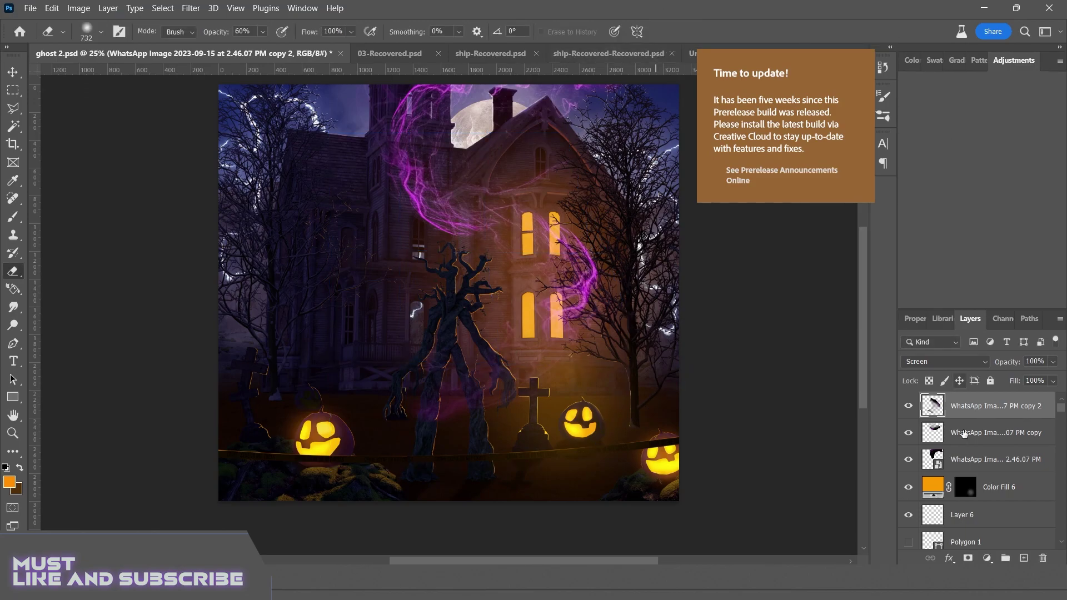
- Lower the original lightning layer's opacity to 93% and rasterize its smart object for erasing
key(alt+bracketleft)
key(alt+bracketleft)
drag(1023, 379, 1047, 379)
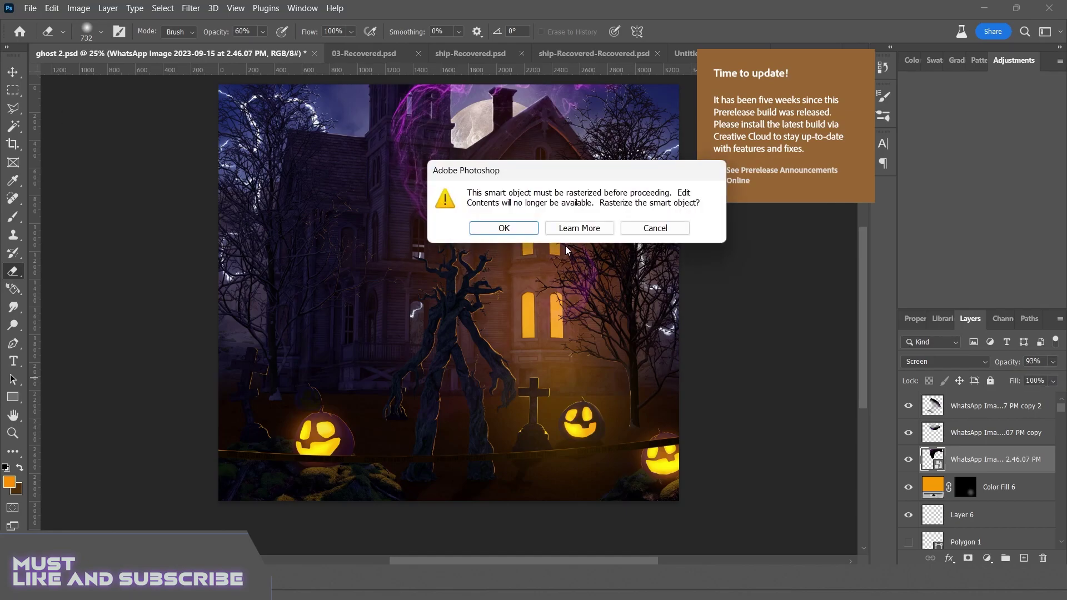
key(Return)
- Transform the tower lightning so it curves around the left side of the house's tower
key(alt+shift+bracketright)
key(ctrl+t)
drag(671, 292, 662, 219)
key(Return)
key(e)
- Duplicate the tower lightning and place the copy over the lower-right corner around the foreground pumpkin
key(ctrl+j)
key(ctrl+t)
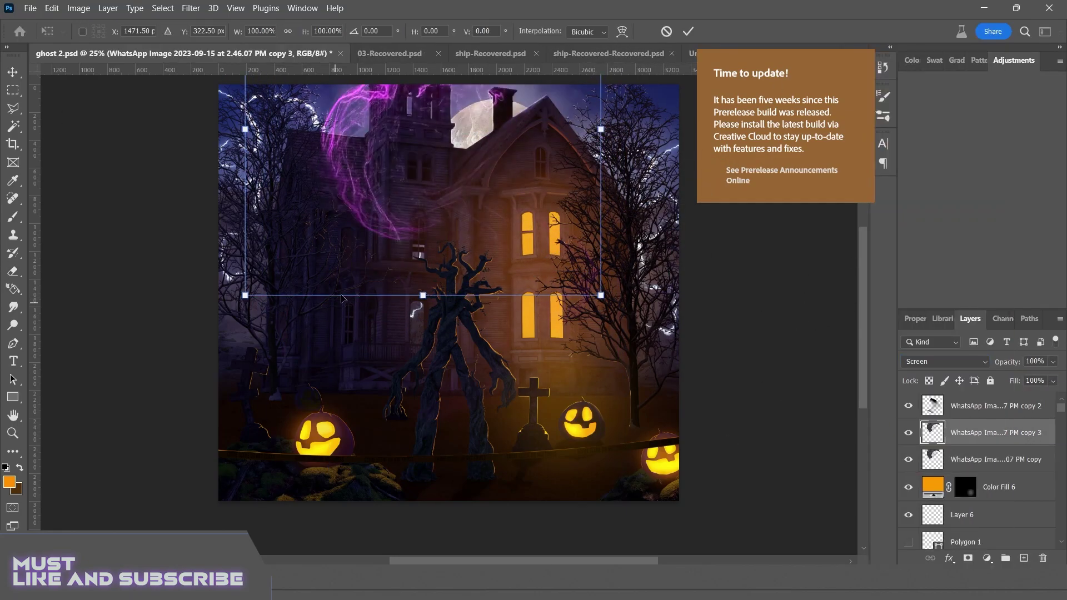
mouse_move(699, 378)
mouse_down()
mouse_move(728, 410)
mouse_move(714, 436)
mouse_up()
key(Return)
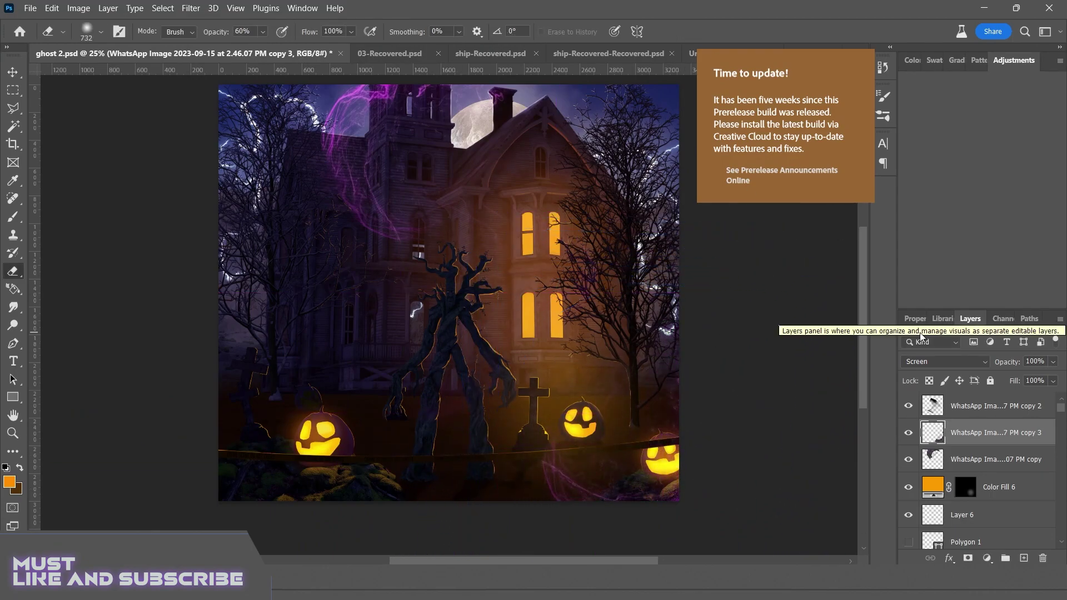
- Add a magenta Linear Dodge color fill at 51% opacity and paint its glow around the lightning with a soft 881 px brush
click(987, 558)
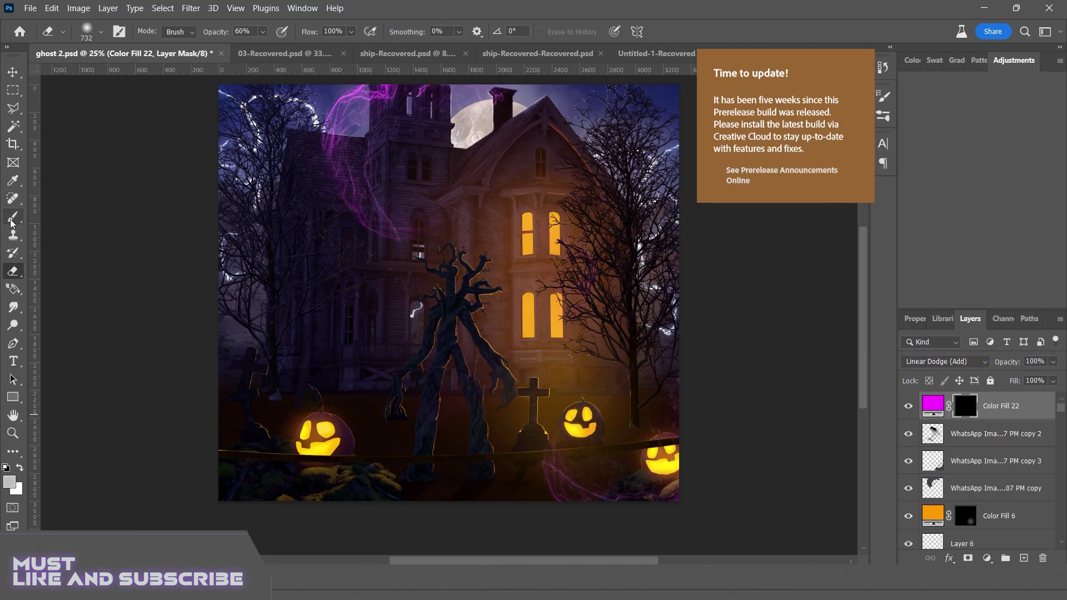
click(12, 216)
drag(362, 100, 334, 147)
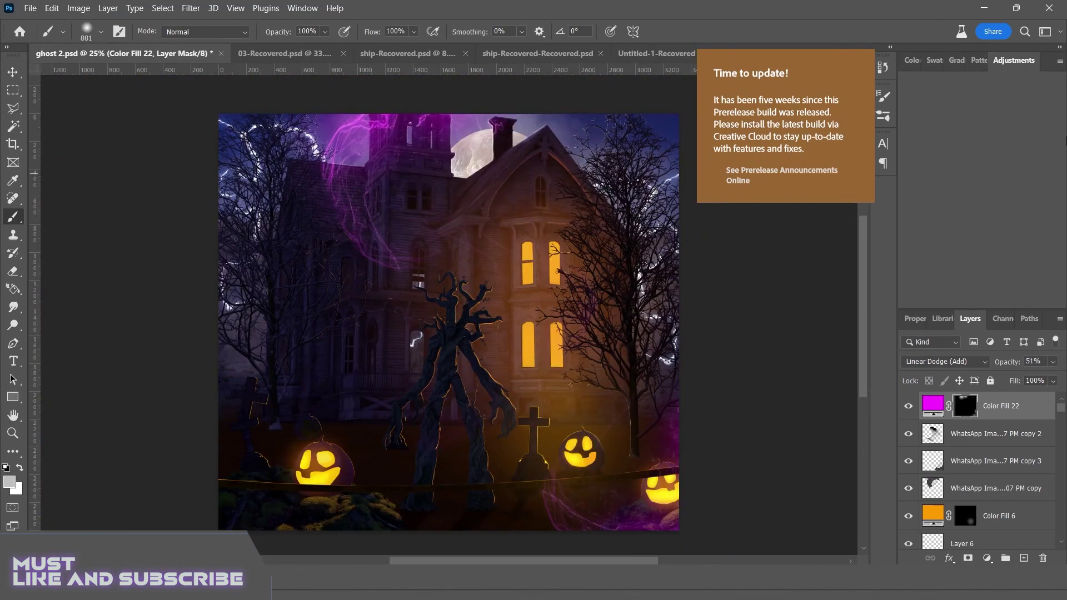
scroll(453, 312, up, 3)
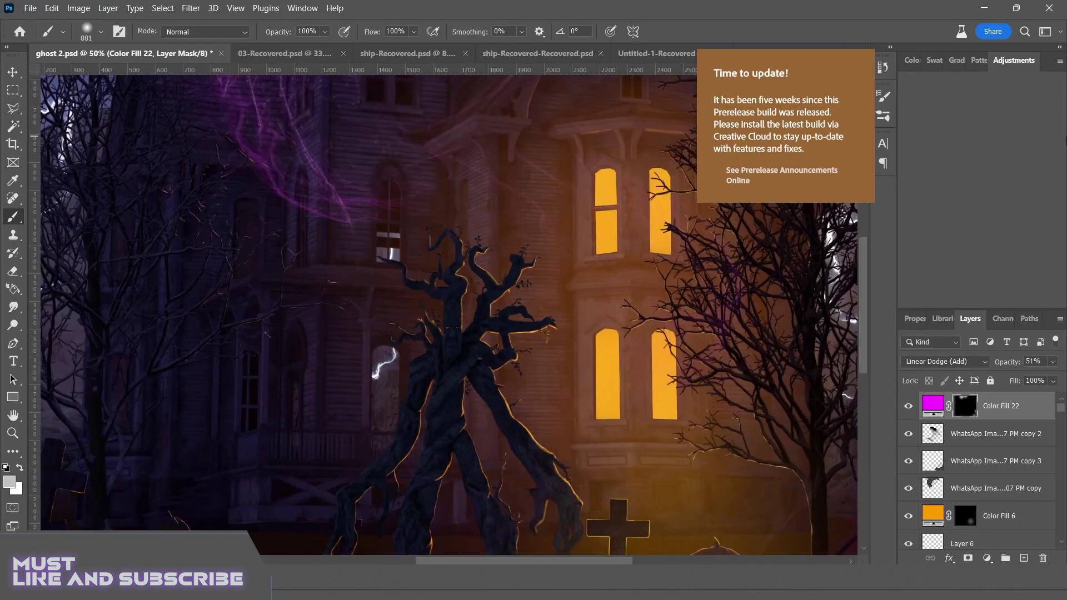
scroll(452, 311, up, 2)
scroll(632, 263, down, 5)
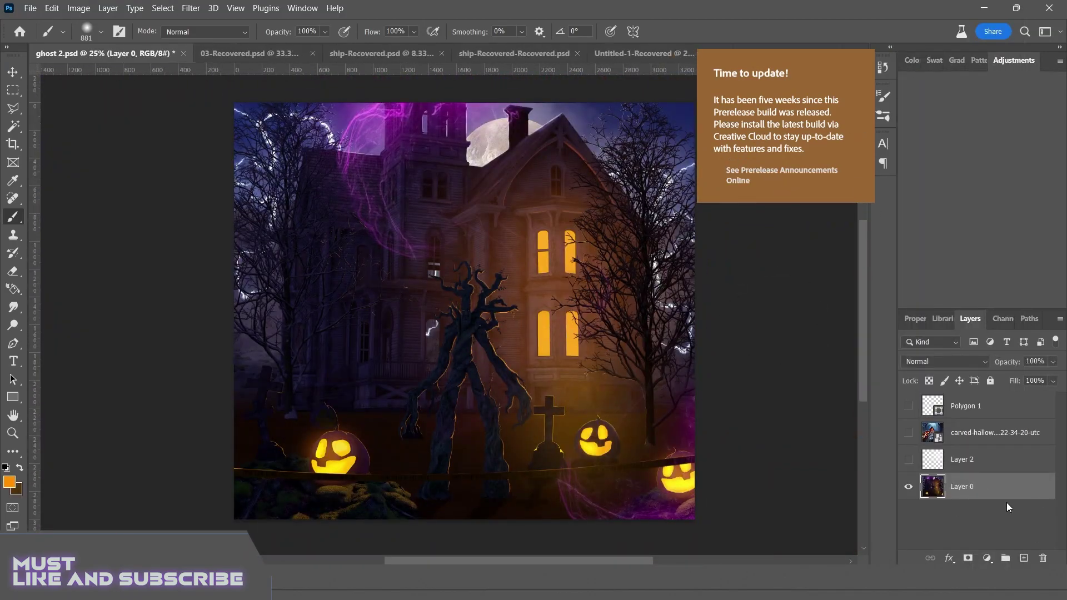
- Brighten the merged Layer 0 and lift its shadow detail with the Camera Raw Filter's tone and color adjustments
key(ctrl+shift+a)
drag(858, 258, 860, 258)
drag(857, 301, 878, 287)
drag(858, 322, 872, 322)
drag(857, 344, 853, 365)
drag(858, 401, 875, 401)
drag(858, 422, 882, 422)
scroll(343, 179, up, 1)
scroll(344, 179, down, 1)
scroll(861, 369, down, 3)
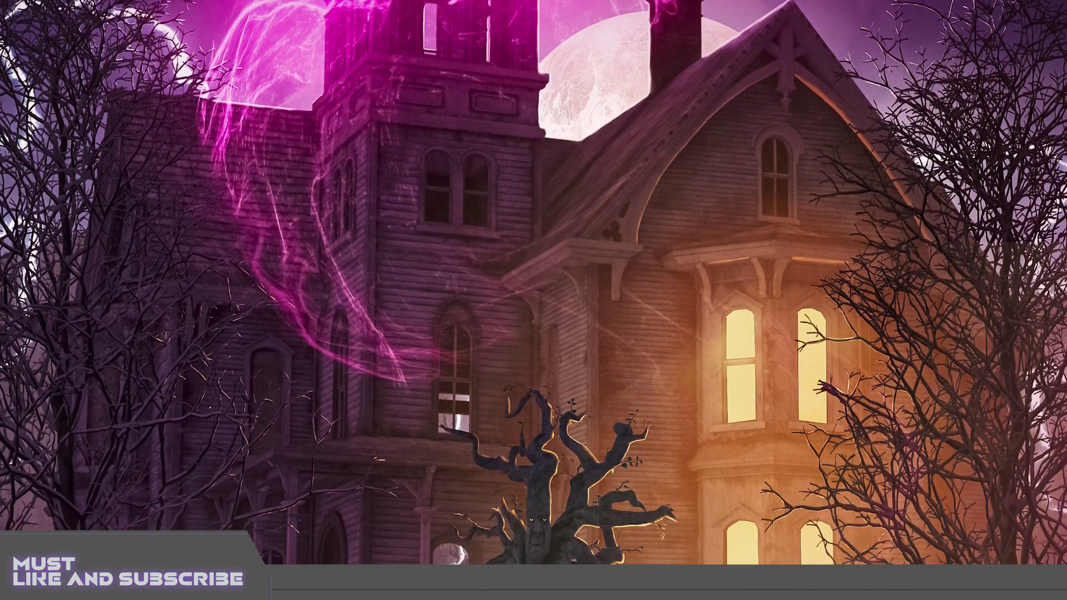